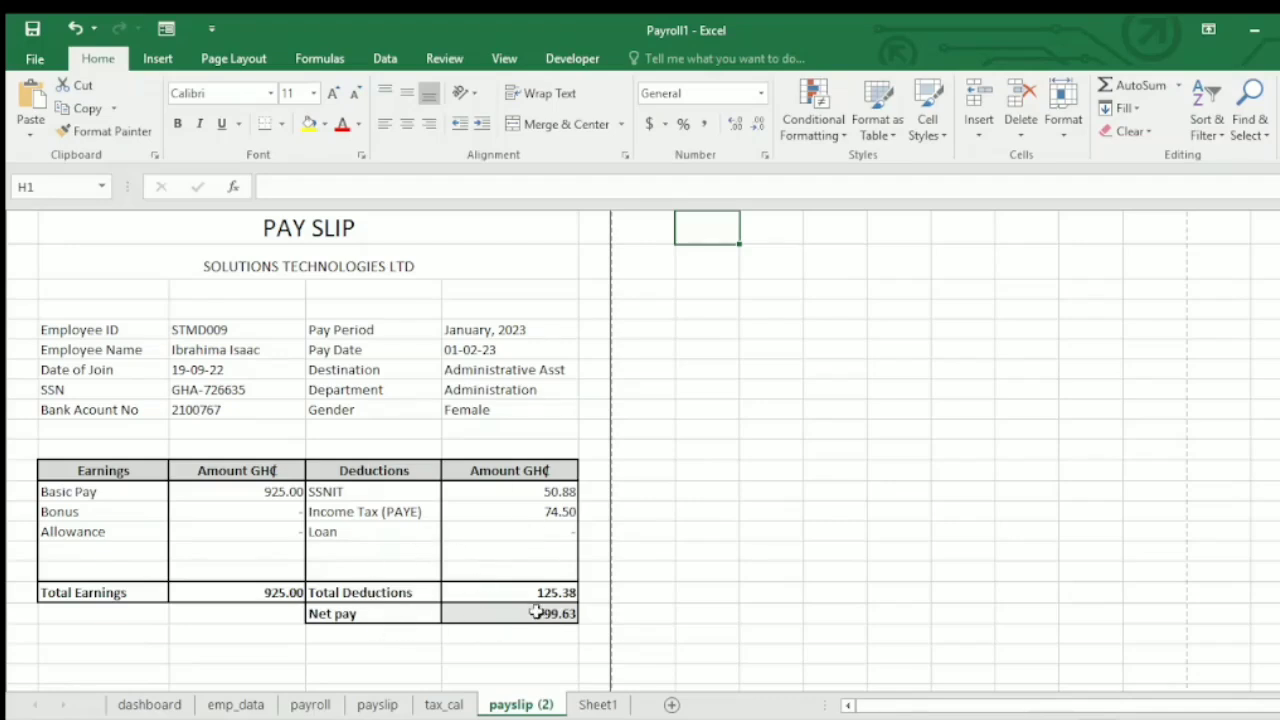
Examine the net pay and income tax (PAYE) cells on the finished payslip (2) sheet
click(537, 613)
click(468, 514)
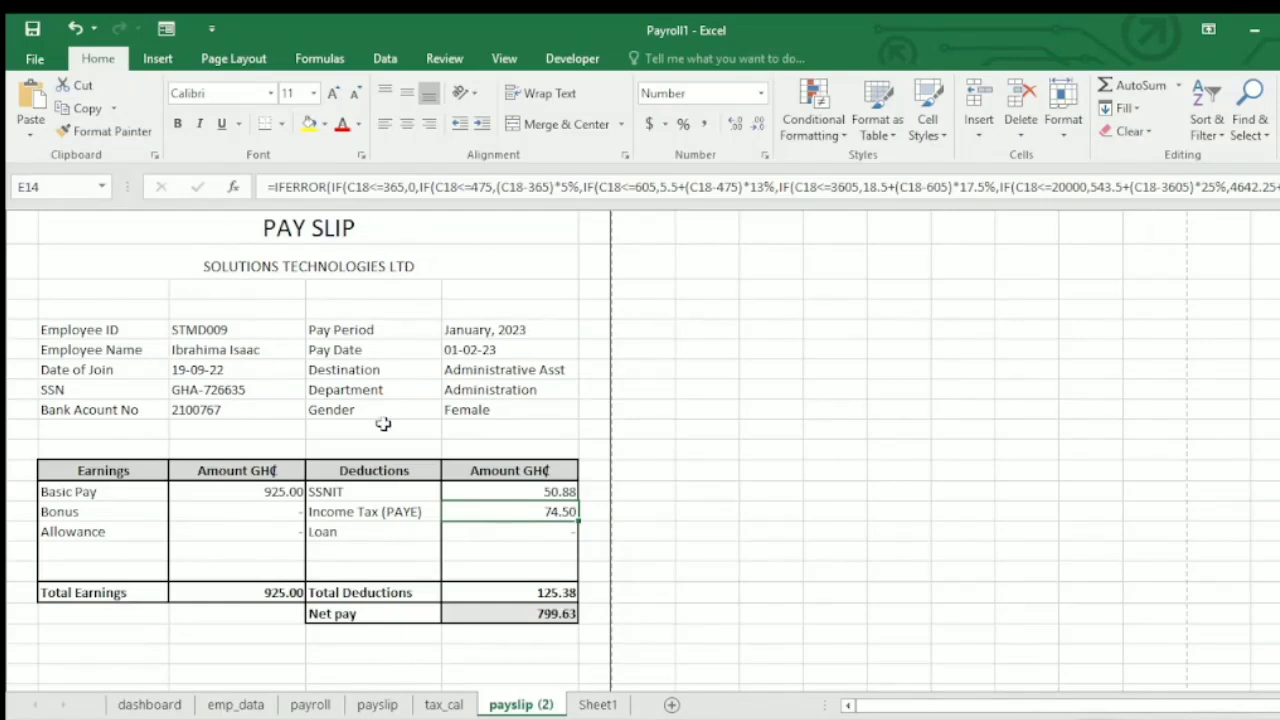
click(390, 511)
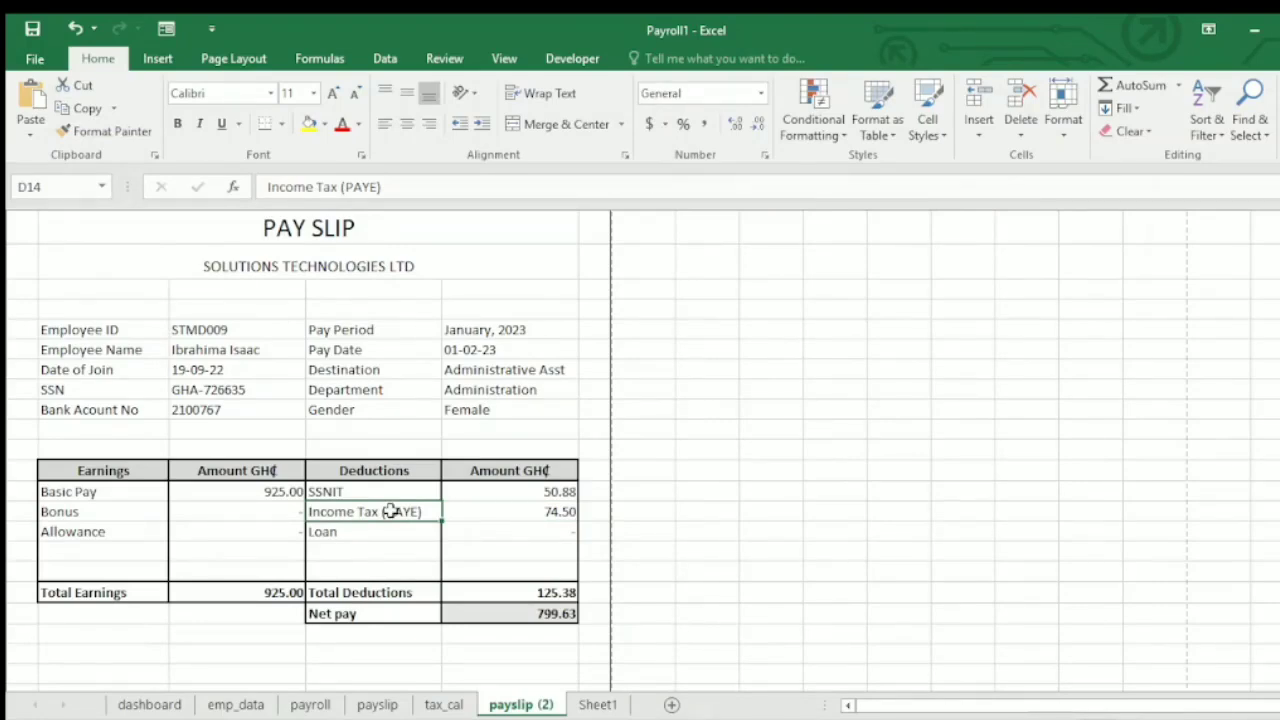
Open Sheet1 and display it in Page Layout view
click(597, 704)
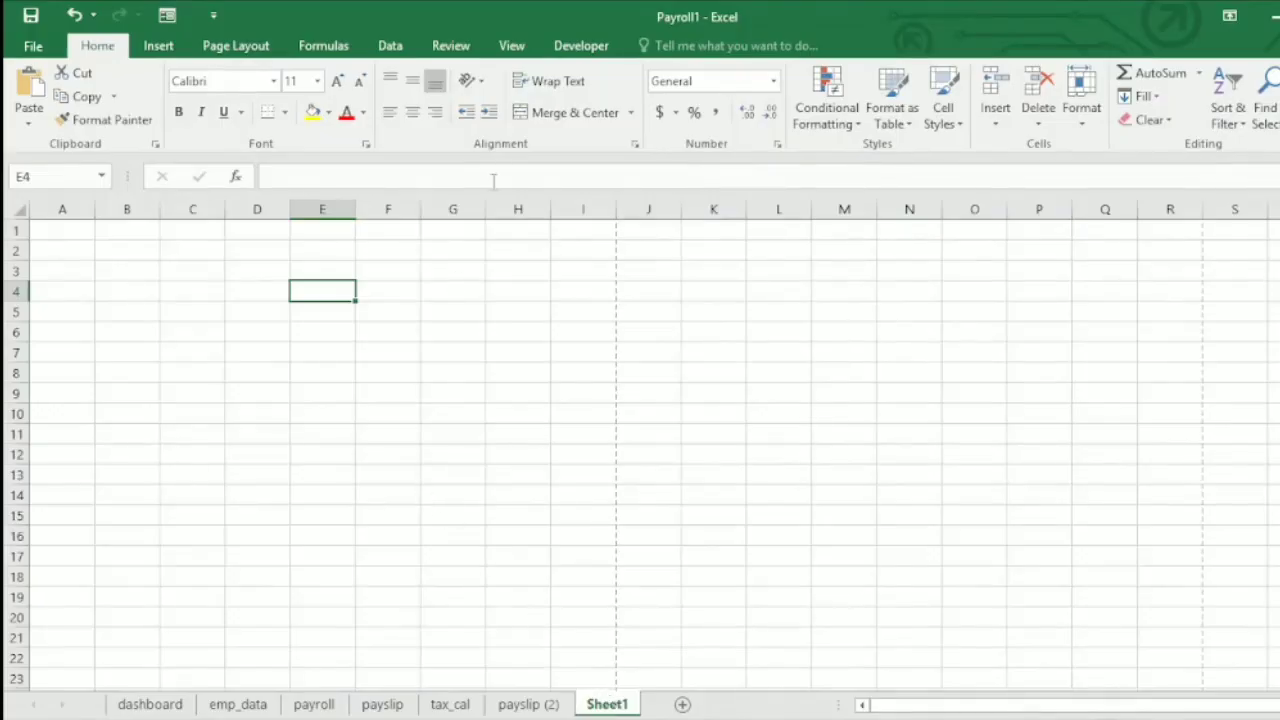
click(510, 46)
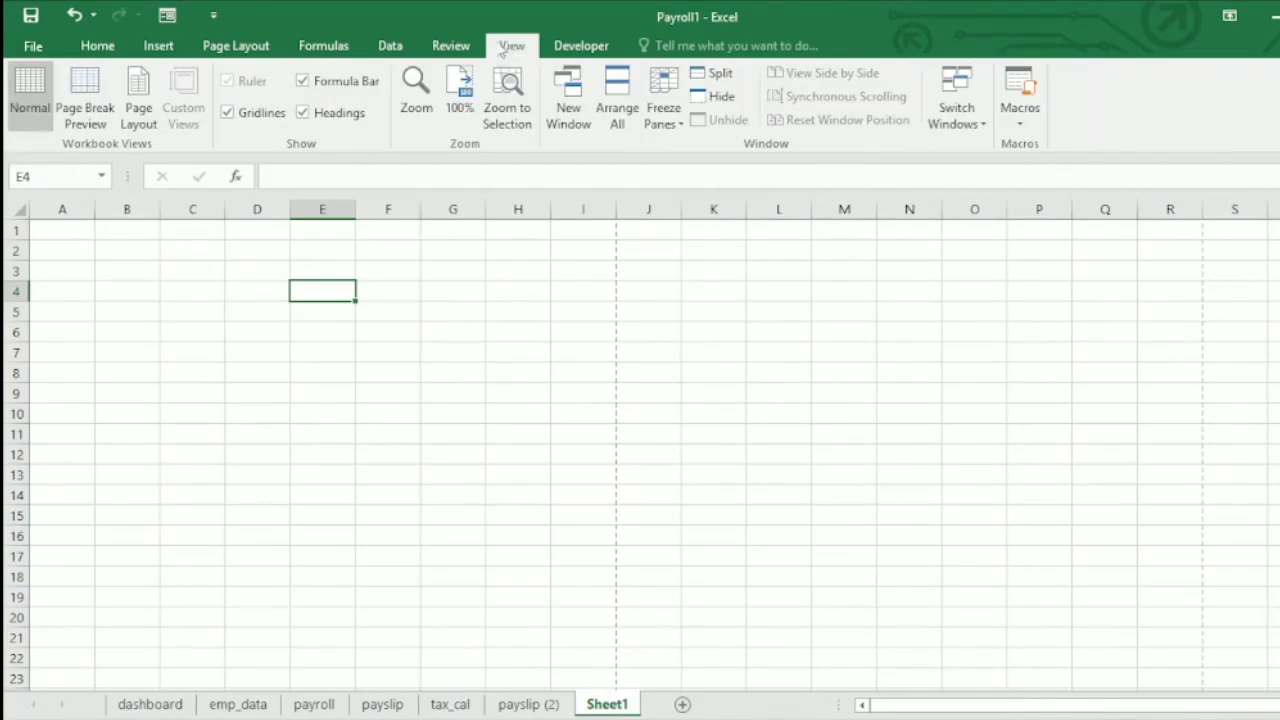
click(140, 112)
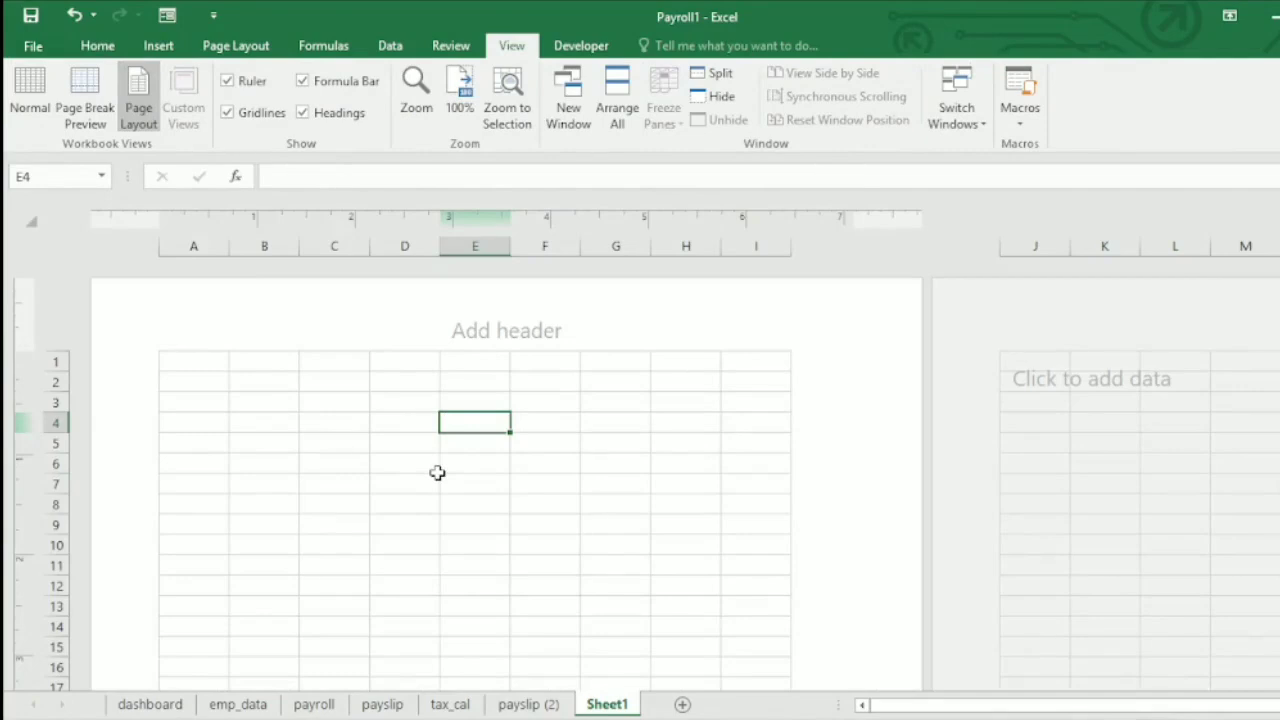
Enter the title PAYSLIP in cell A1 and the company name WALTER TECH in cell A2
click(184, 355)
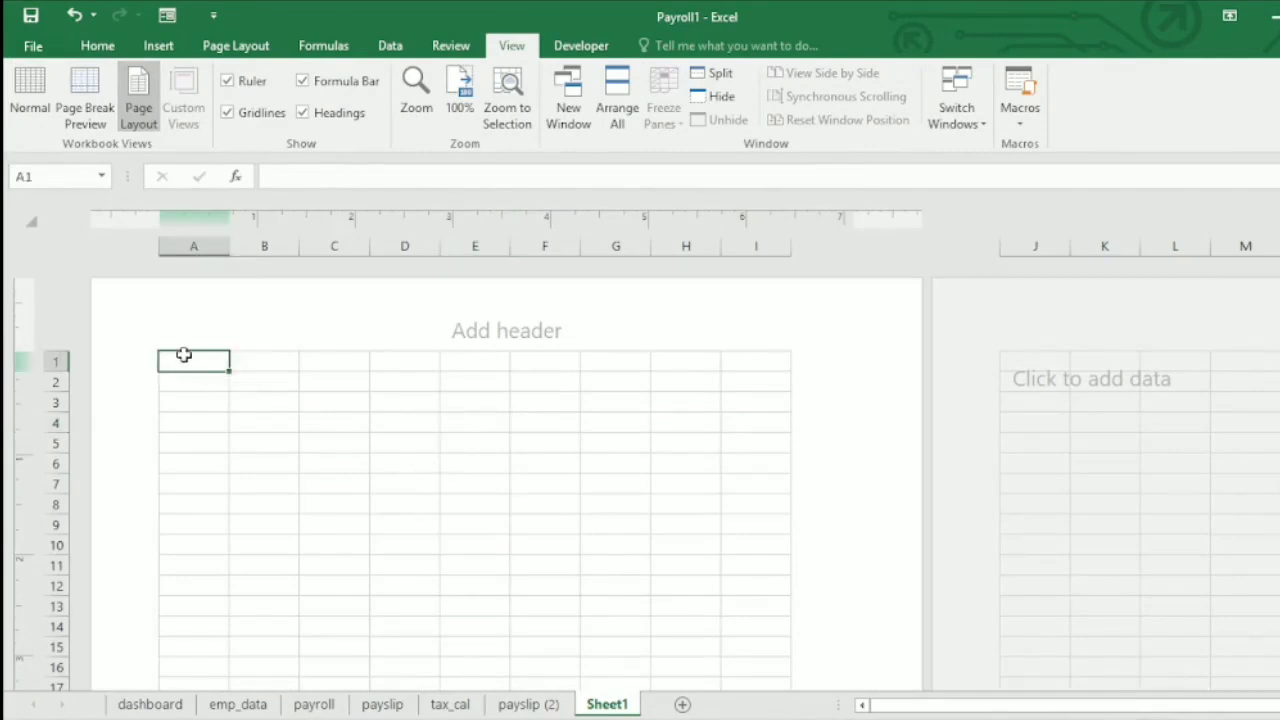
text(P)
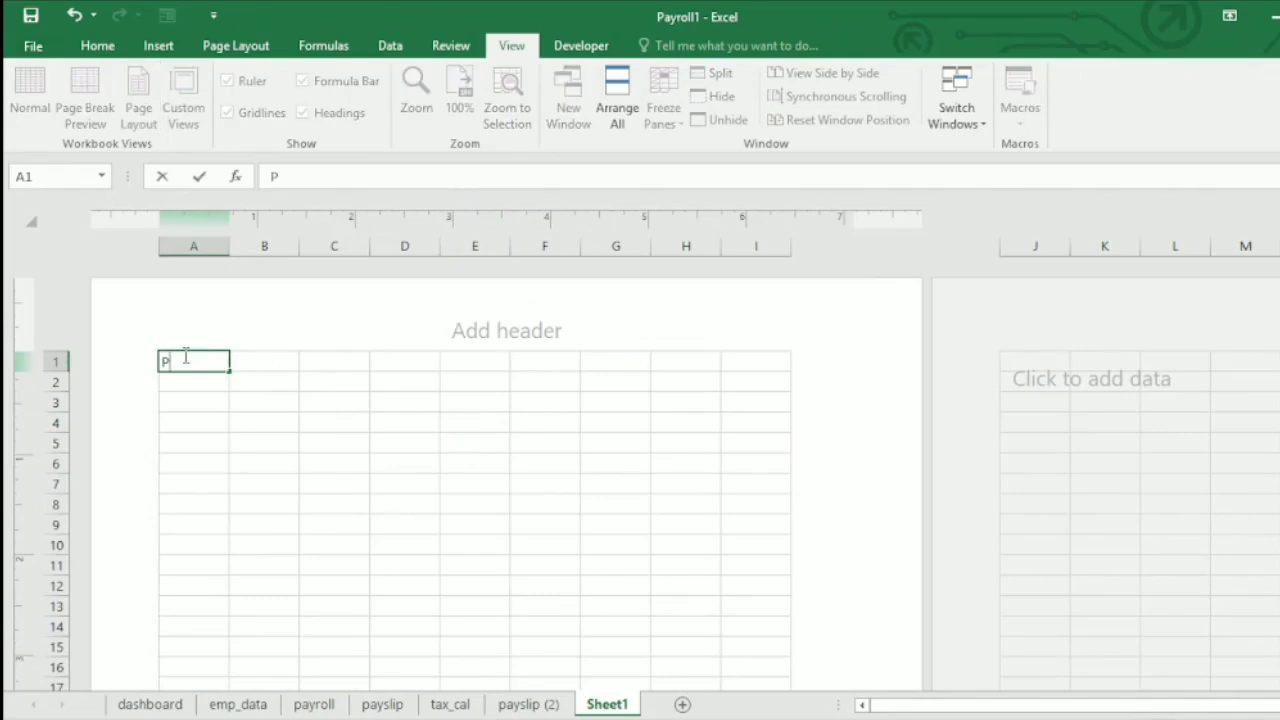
text(AYSLIP)
click(193, 385)
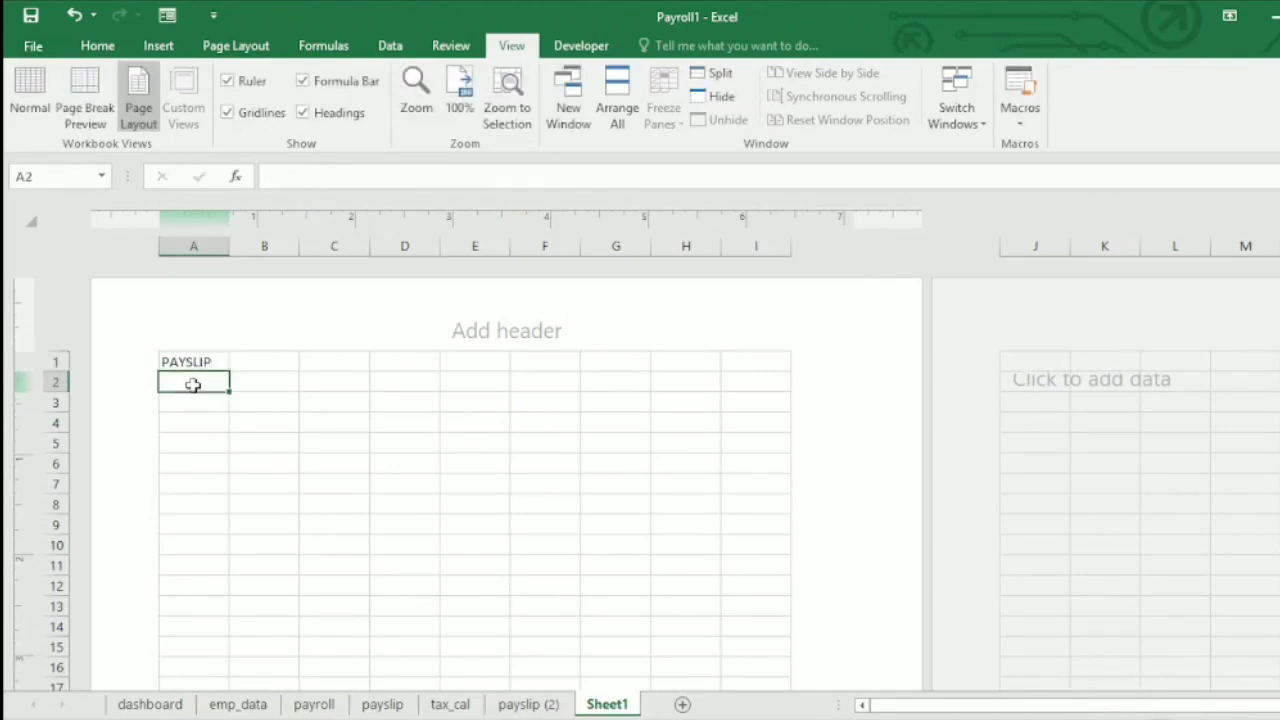
text(WA)
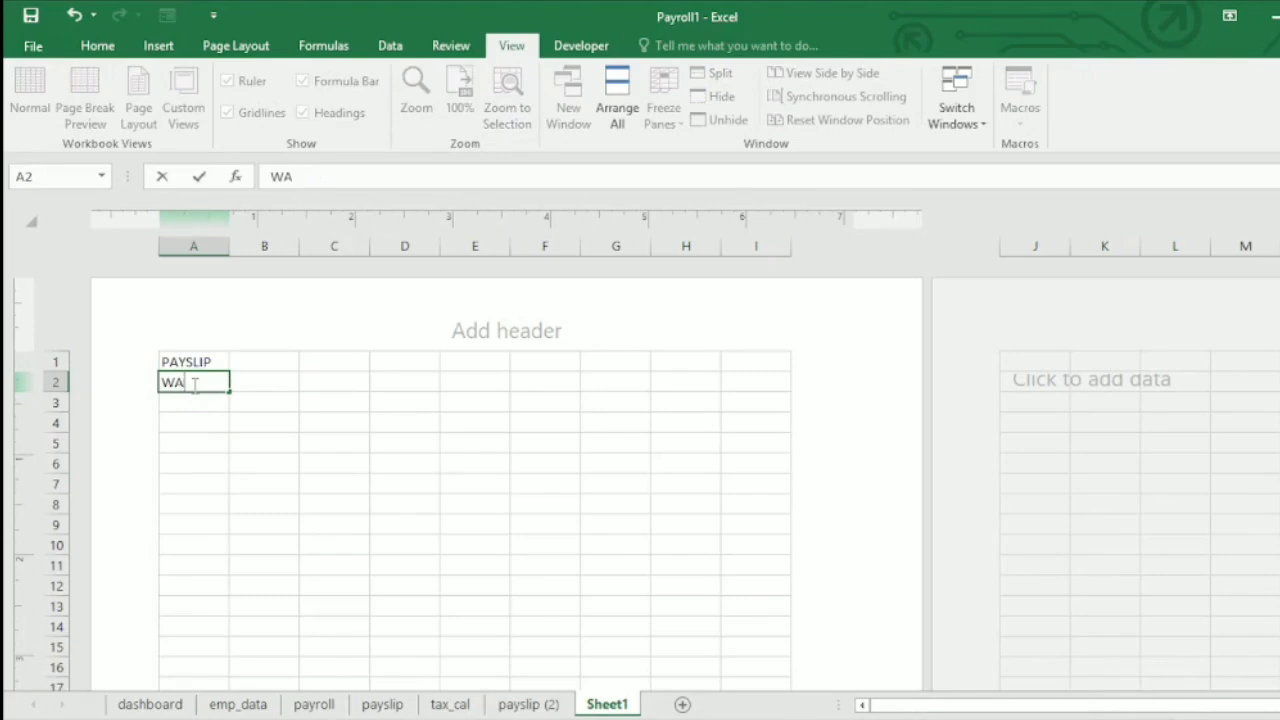
text(LTER TECH)
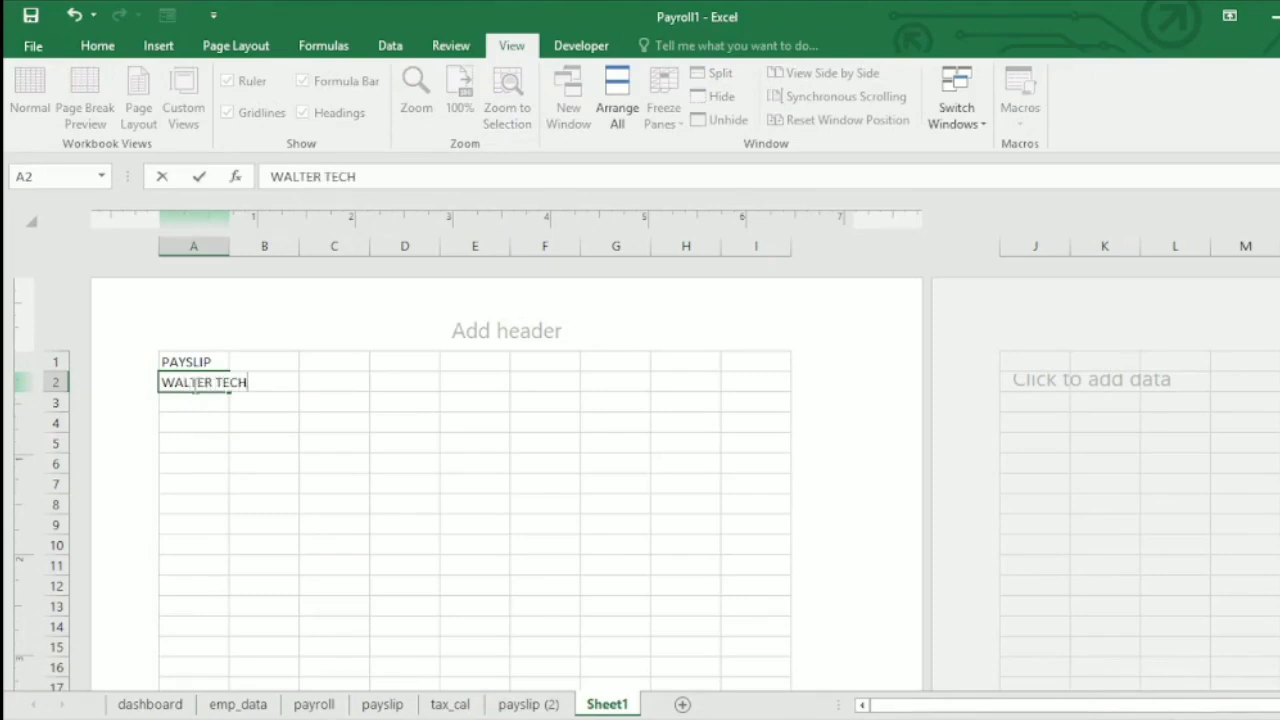
Merge and center the title across A1:D1 and the company name across A2:D2
drag(203, 358, 419, 368)
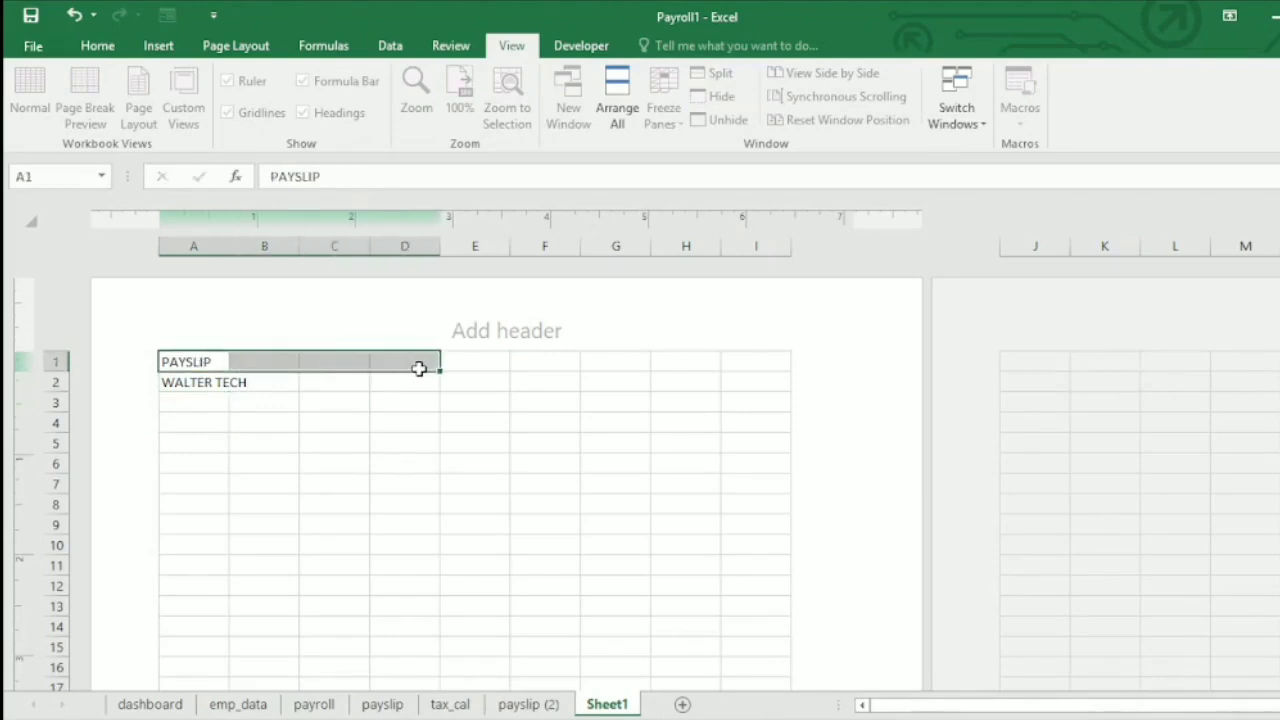
click(116, 46)
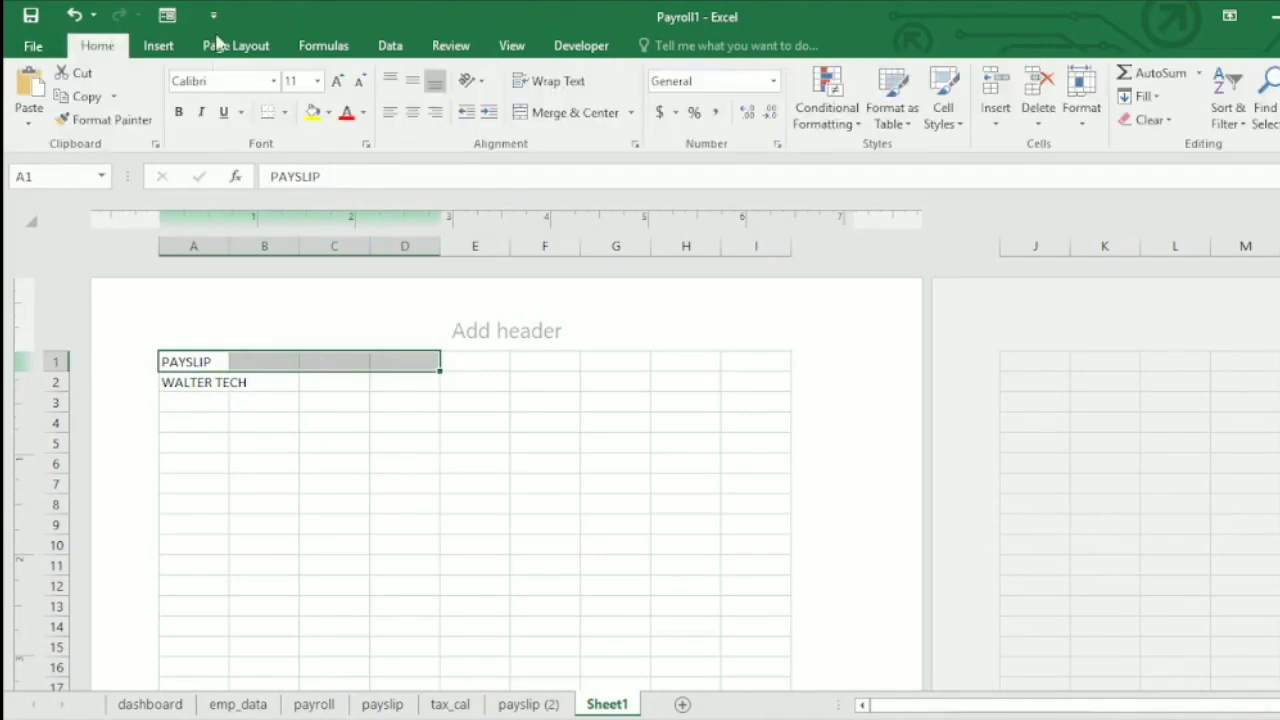
click(593, 116)
drag(222, 380, 397, 378)
click(570, 112)
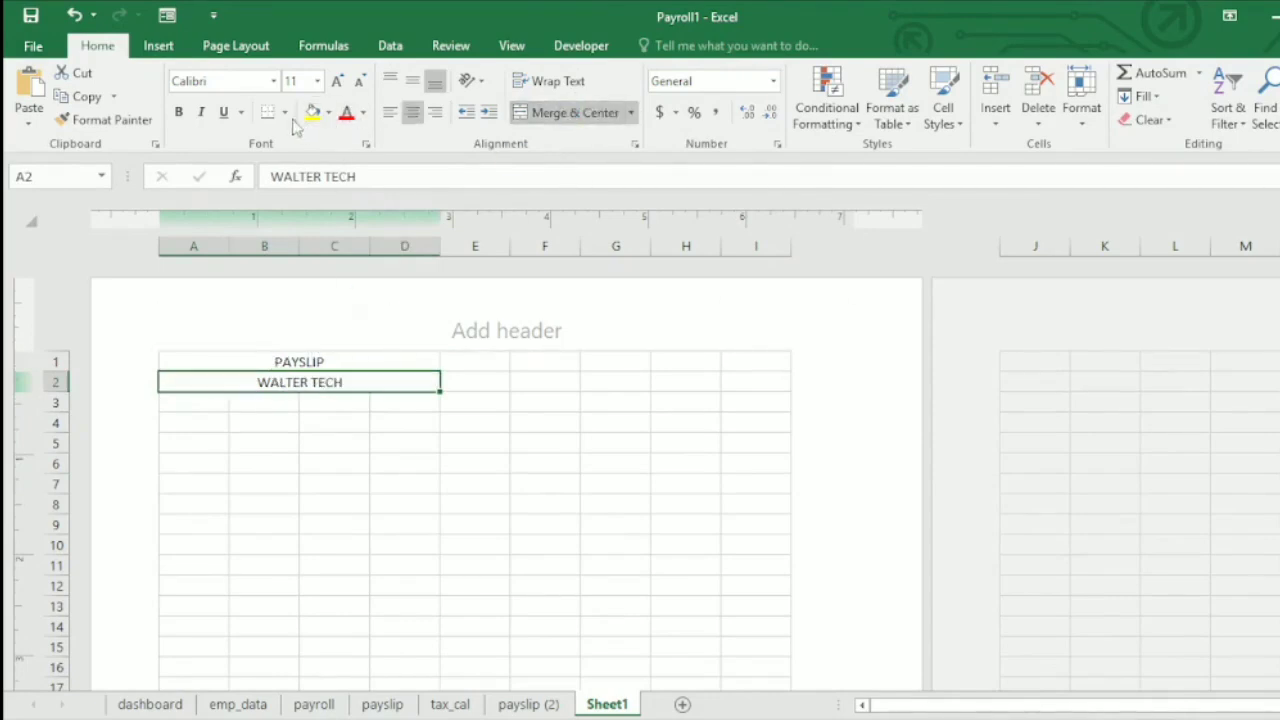
Increase the font size of WALTER TECH to 14 and of the PAYSLIP title to 18
click(337, 80)
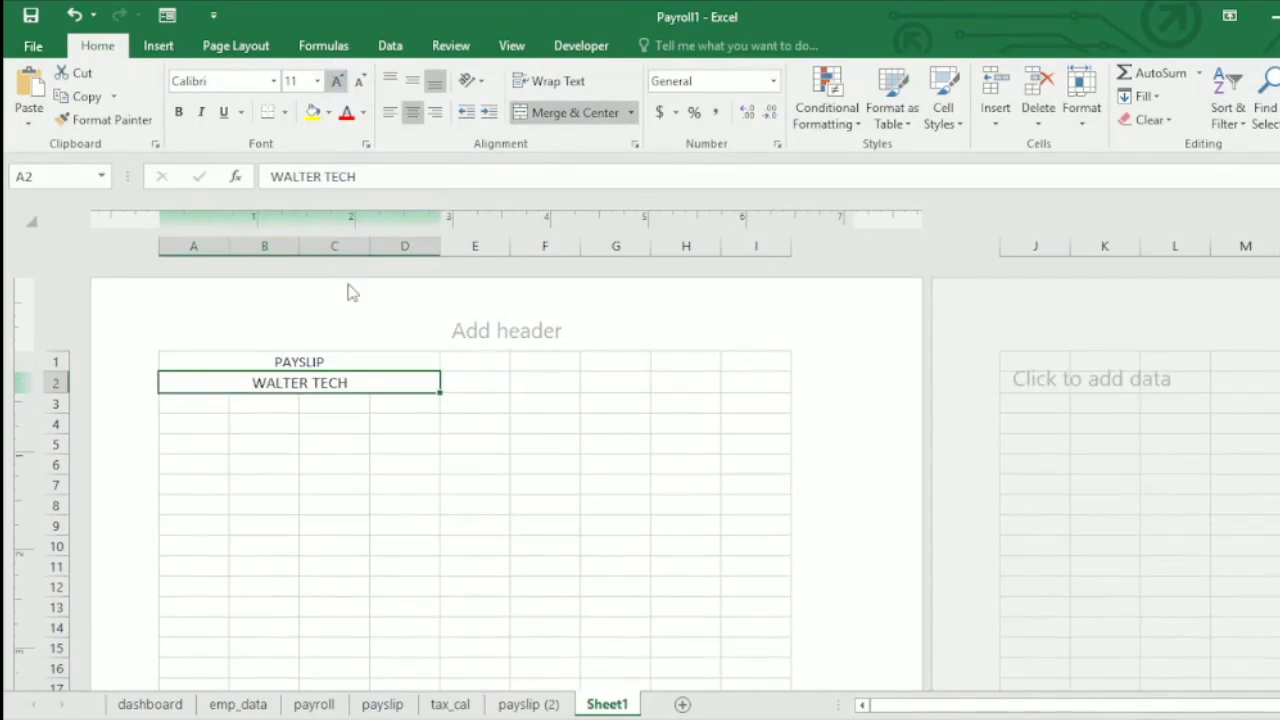
click(312, 360)
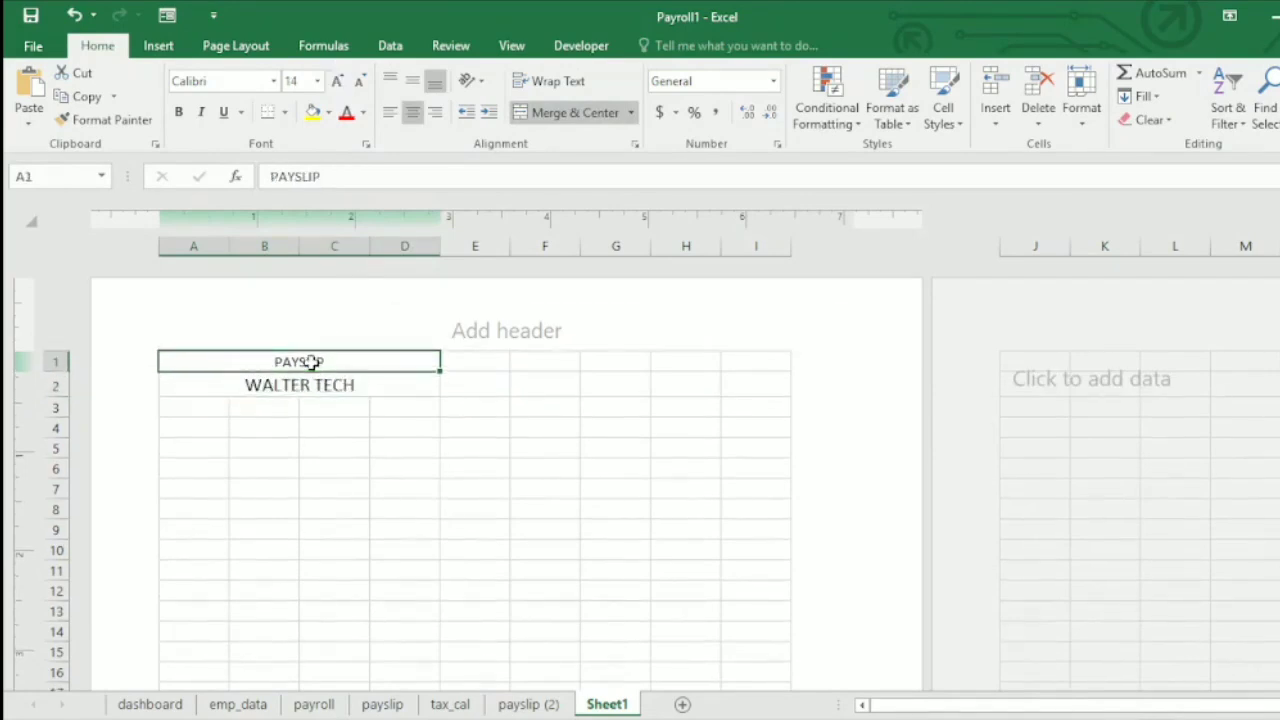
click(336, 82)
click(335, 83)
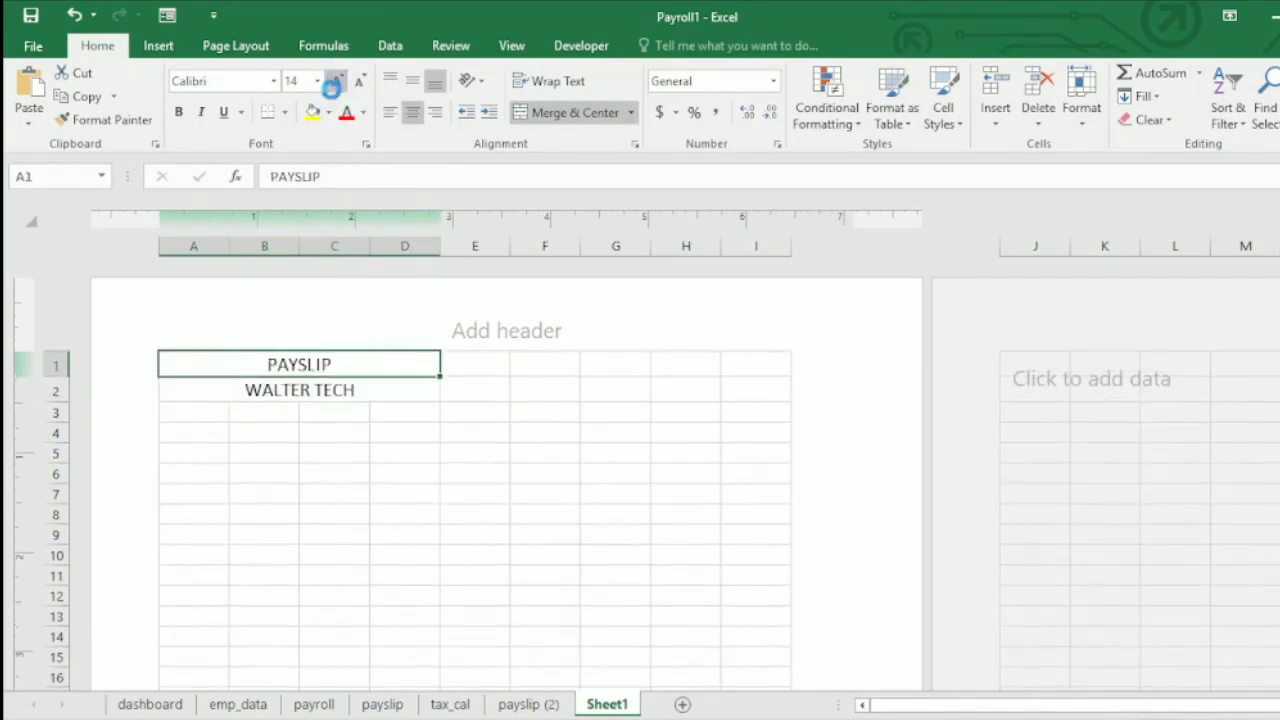
click(334, 83)
click(335, 82)
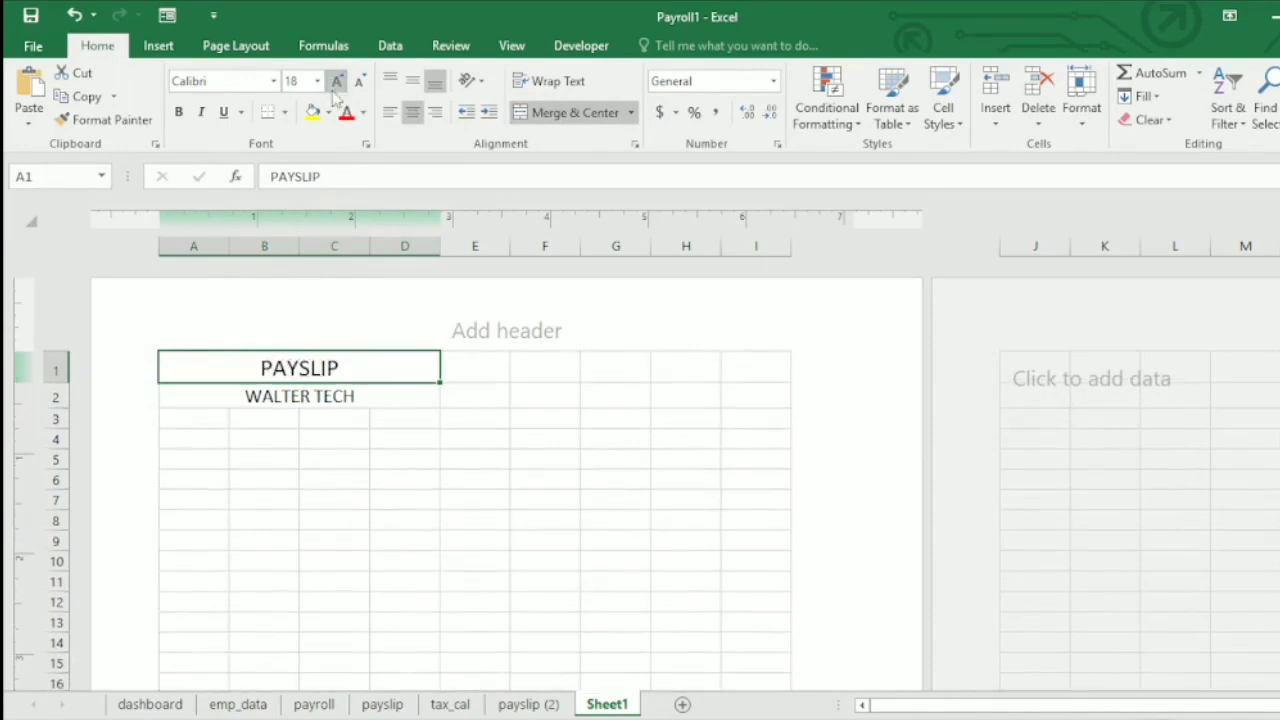
click(381, 479)
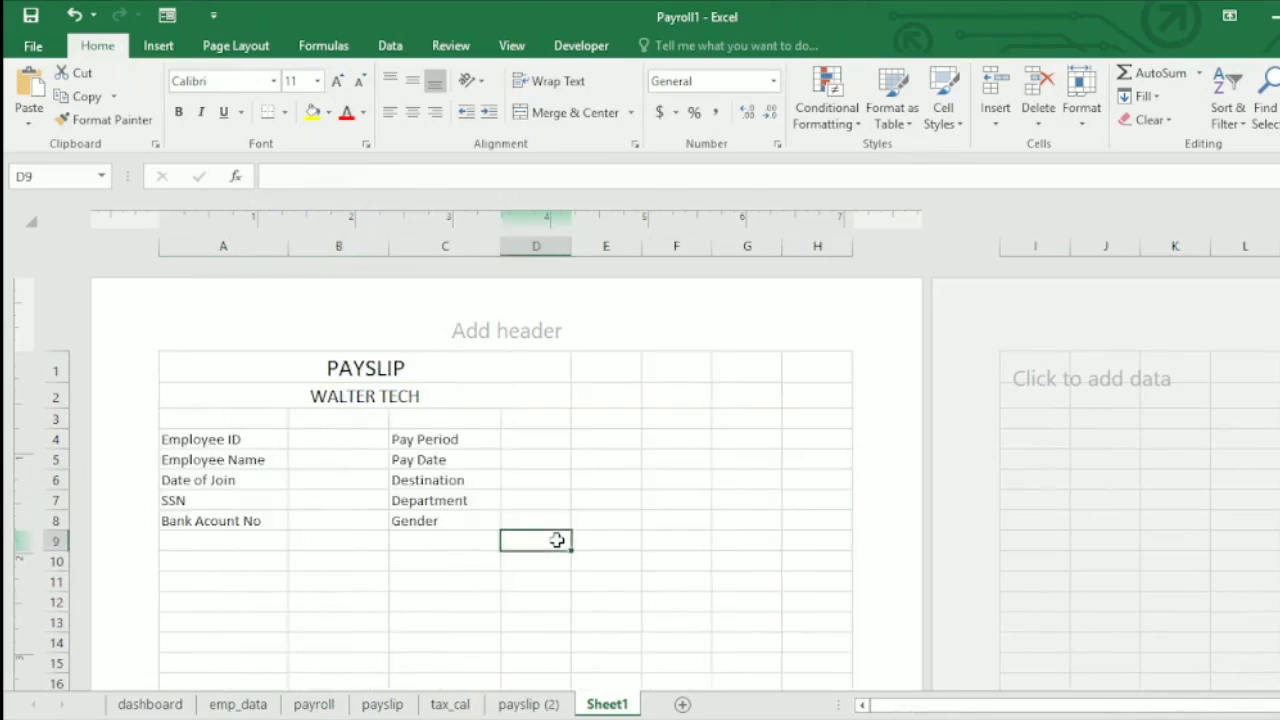
key(Down)
key(Down)
key(Down)
key(Down)
key(Down)
key(Down)
key(Down)
key(Down)
key(Down)
key(Down)
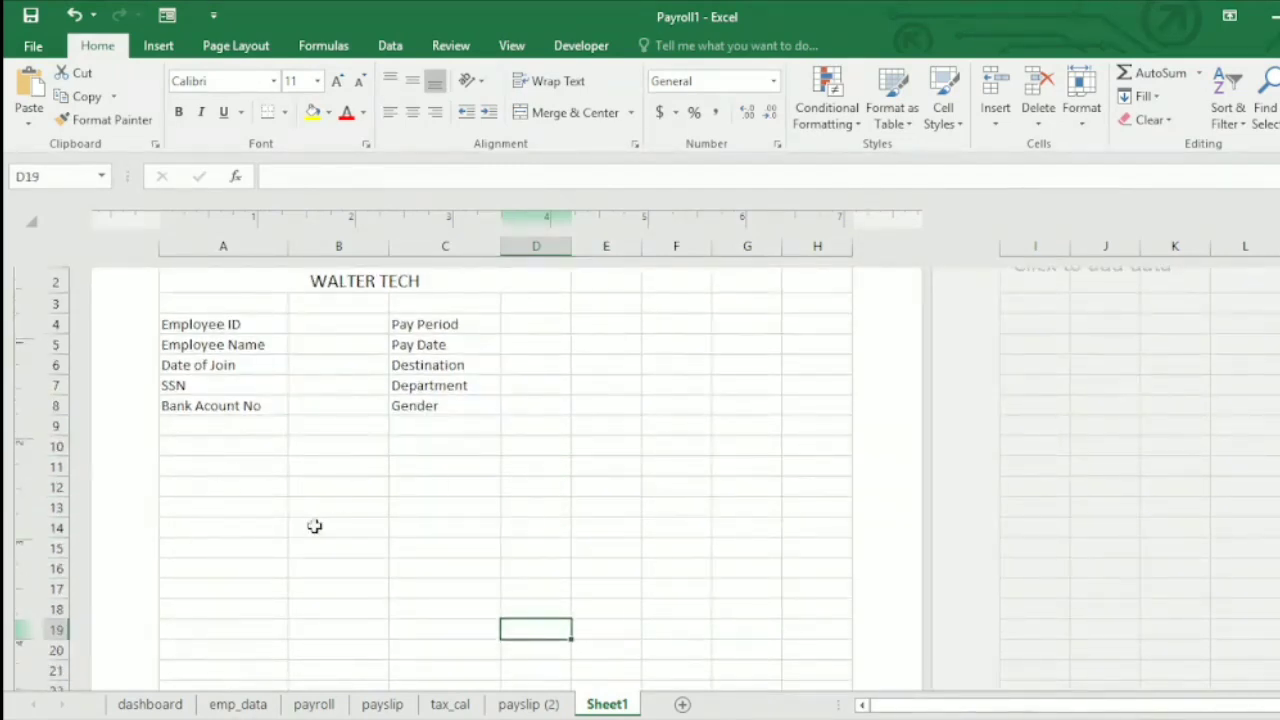
key(Down)
key(Down)
key(Up)
key(Down)
key(Down)
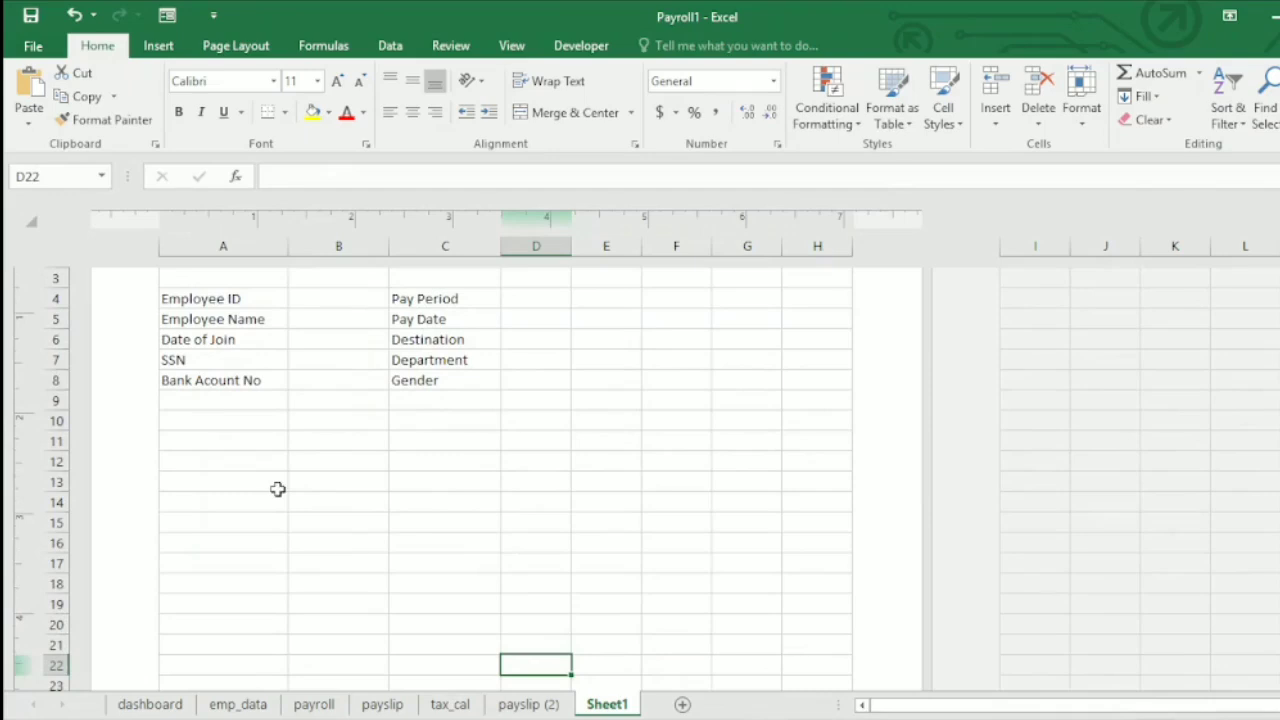
Enter the table headings Earnings, Amount, Deductions and Amount in cells A10 to D10
click(223, 426)
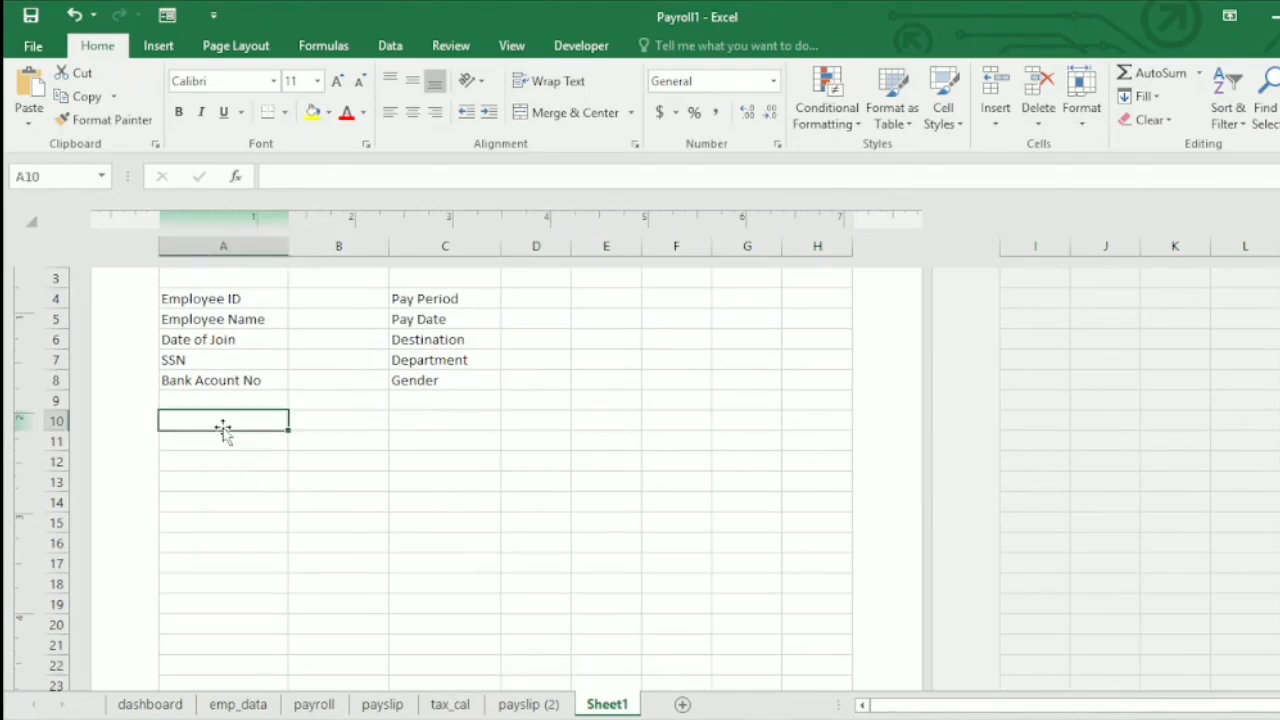
text(Earning)
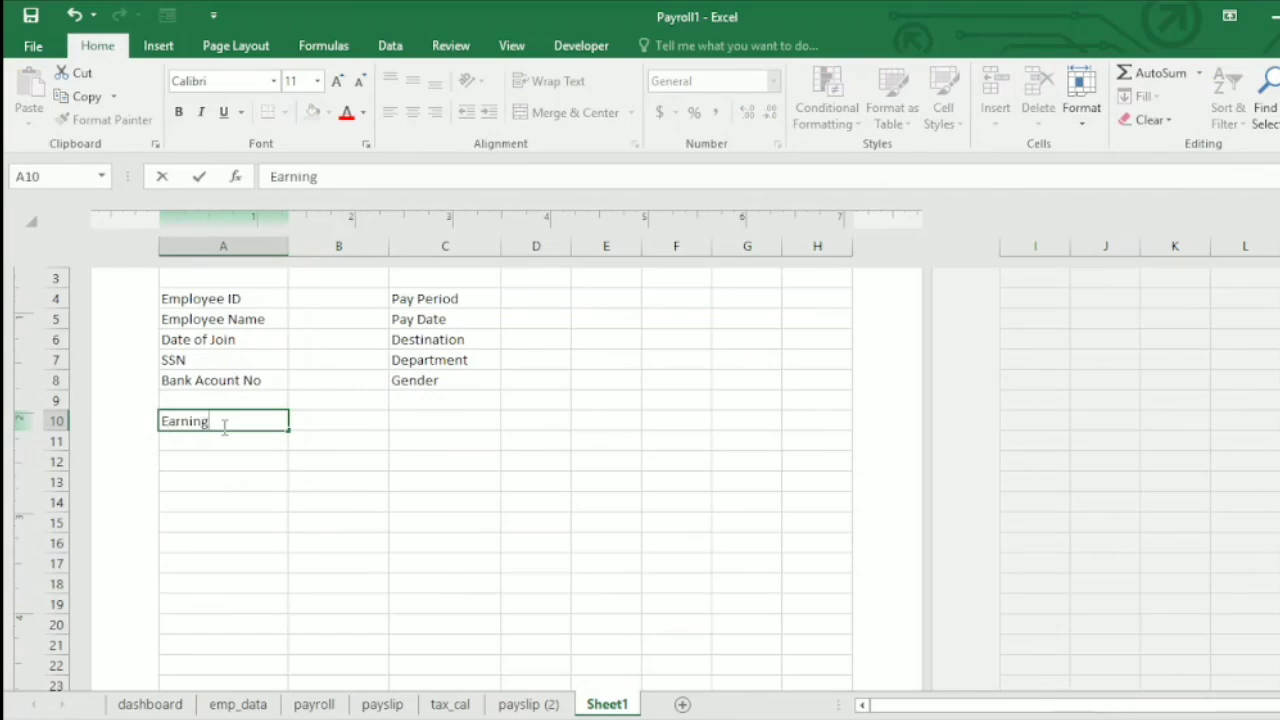
text(s)
key(Return)
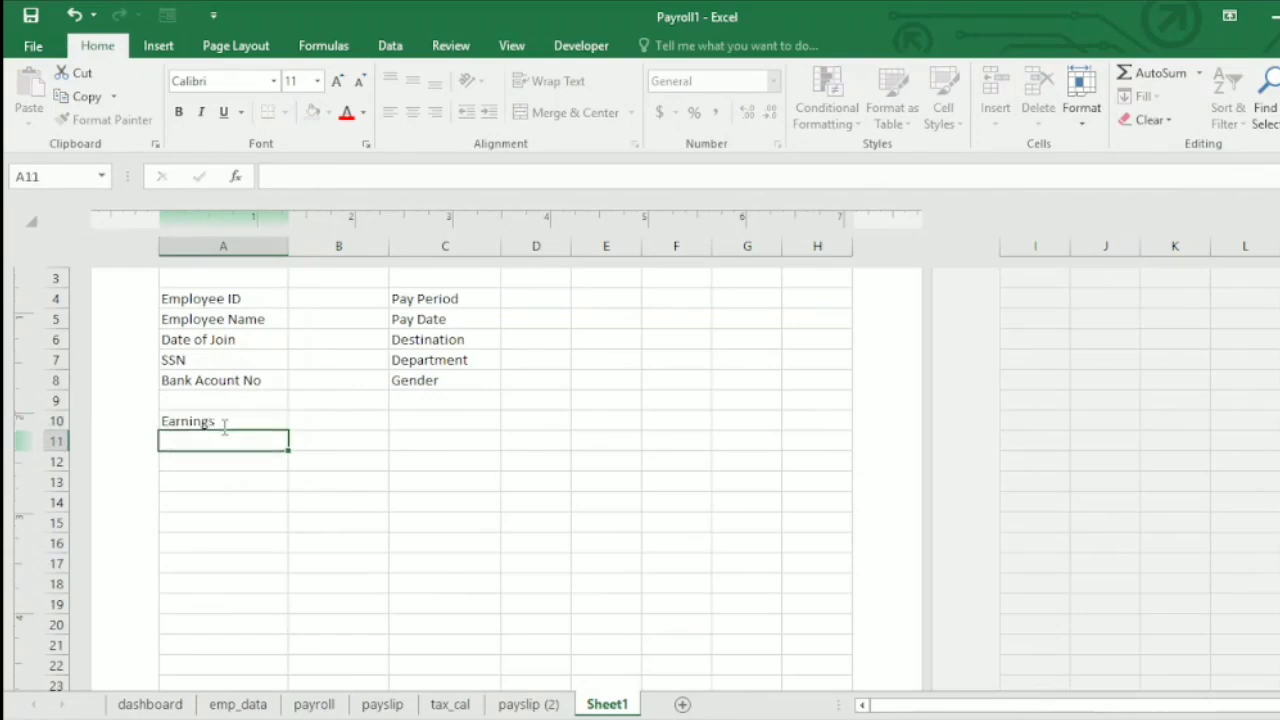
click(310, 419)
text(MA)
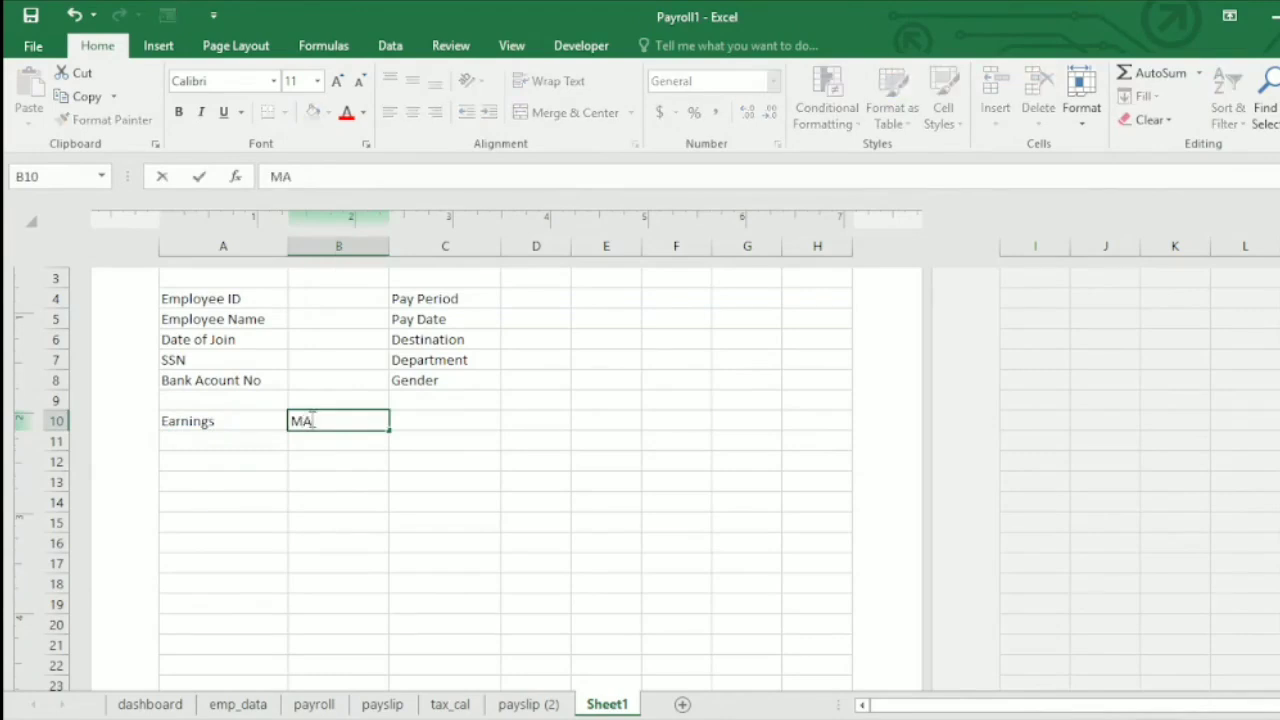
key(BackSpace)
key(BackSpace)
text(Amount)
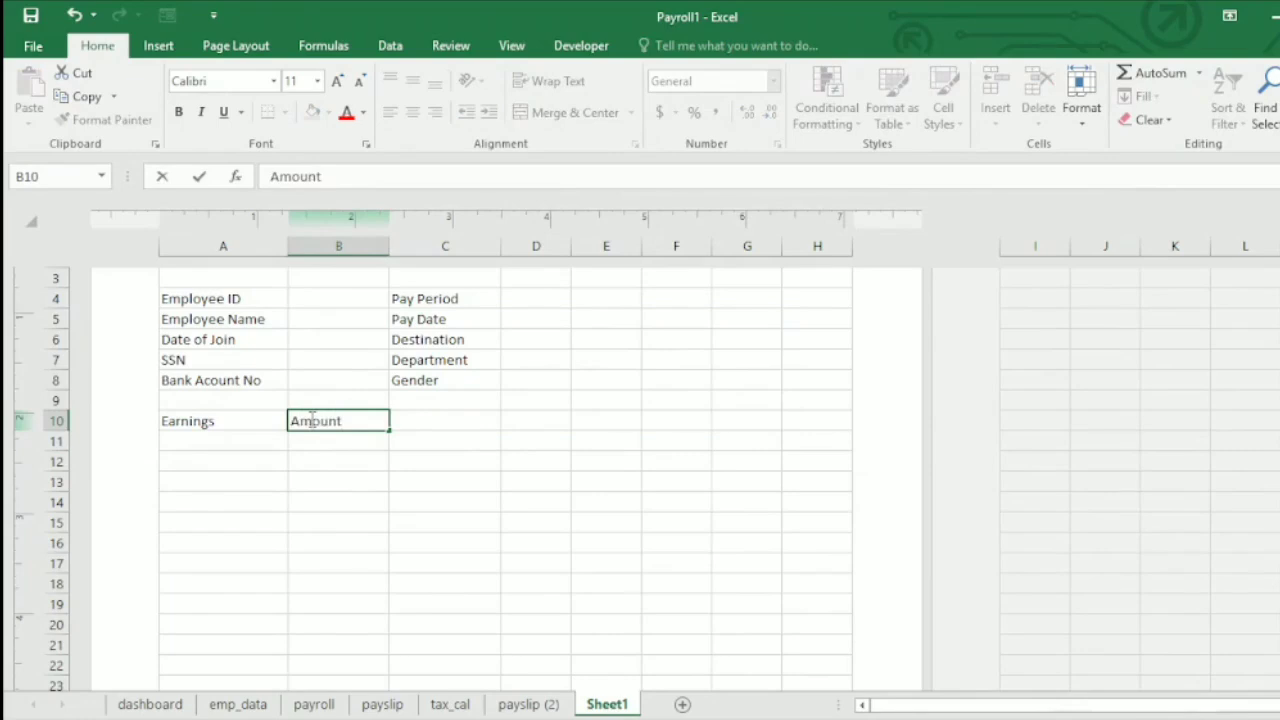
key(Tab)
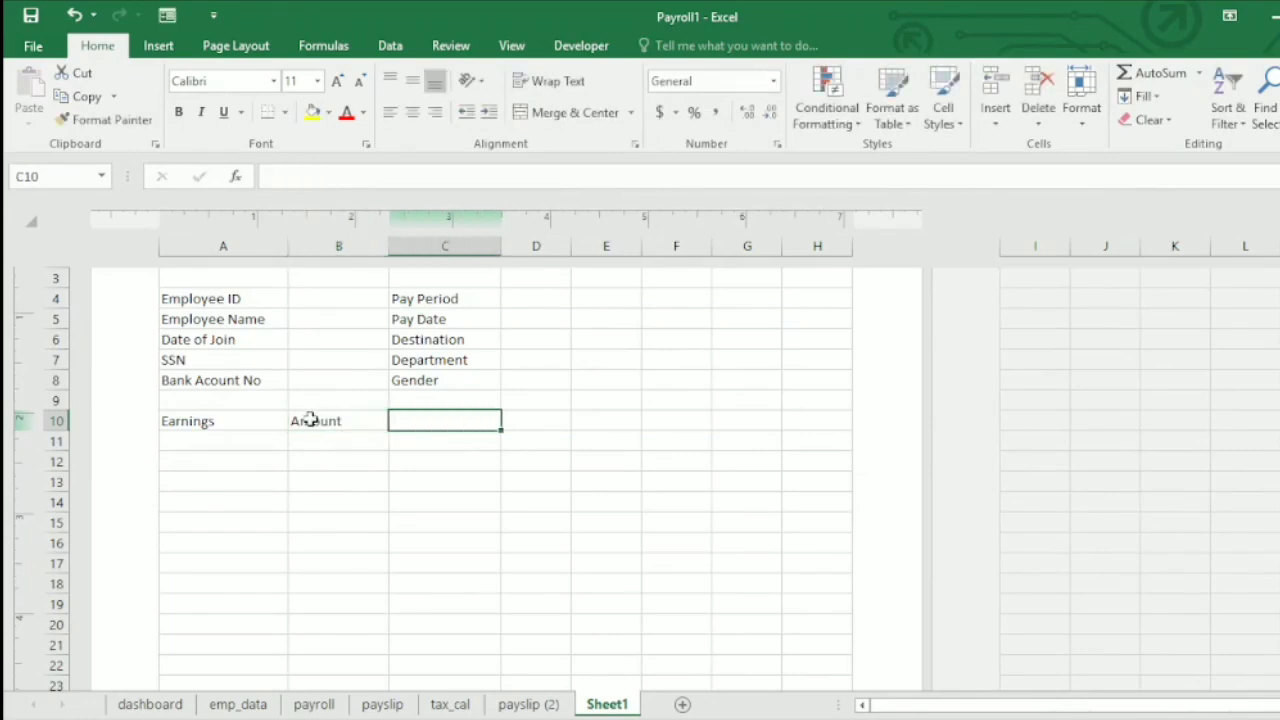
text(Deductions)
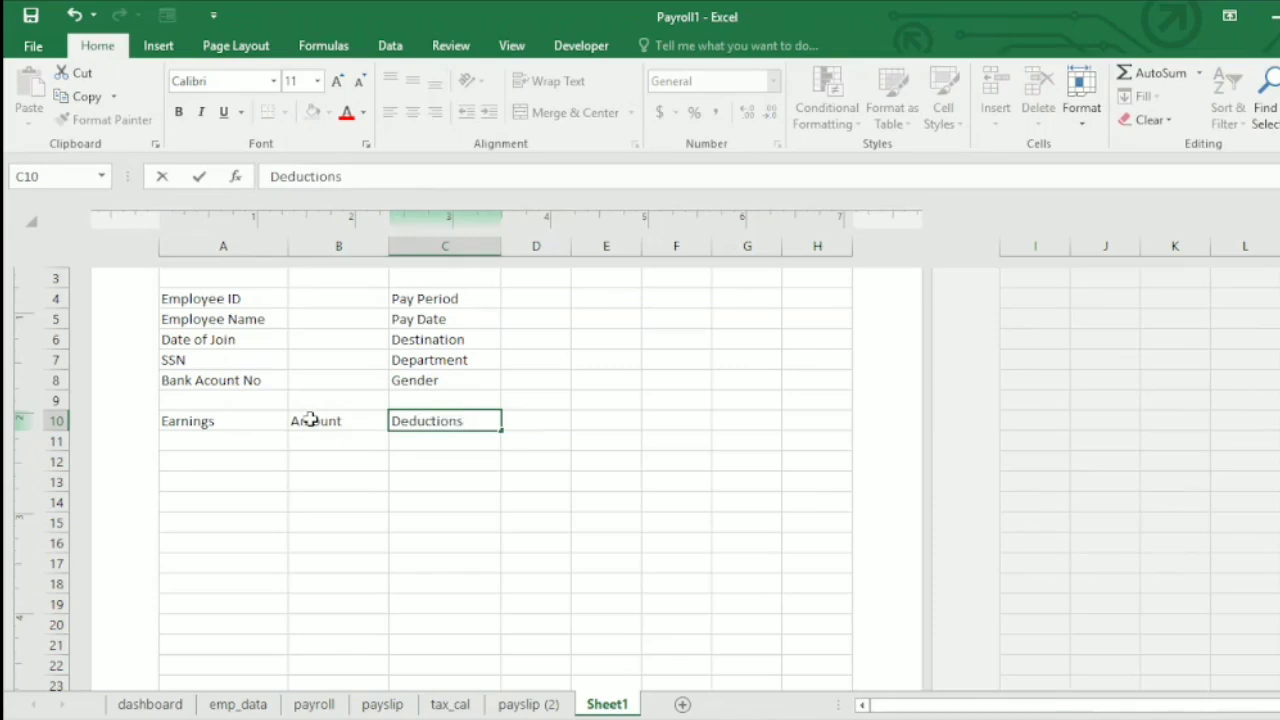
key(Tab)
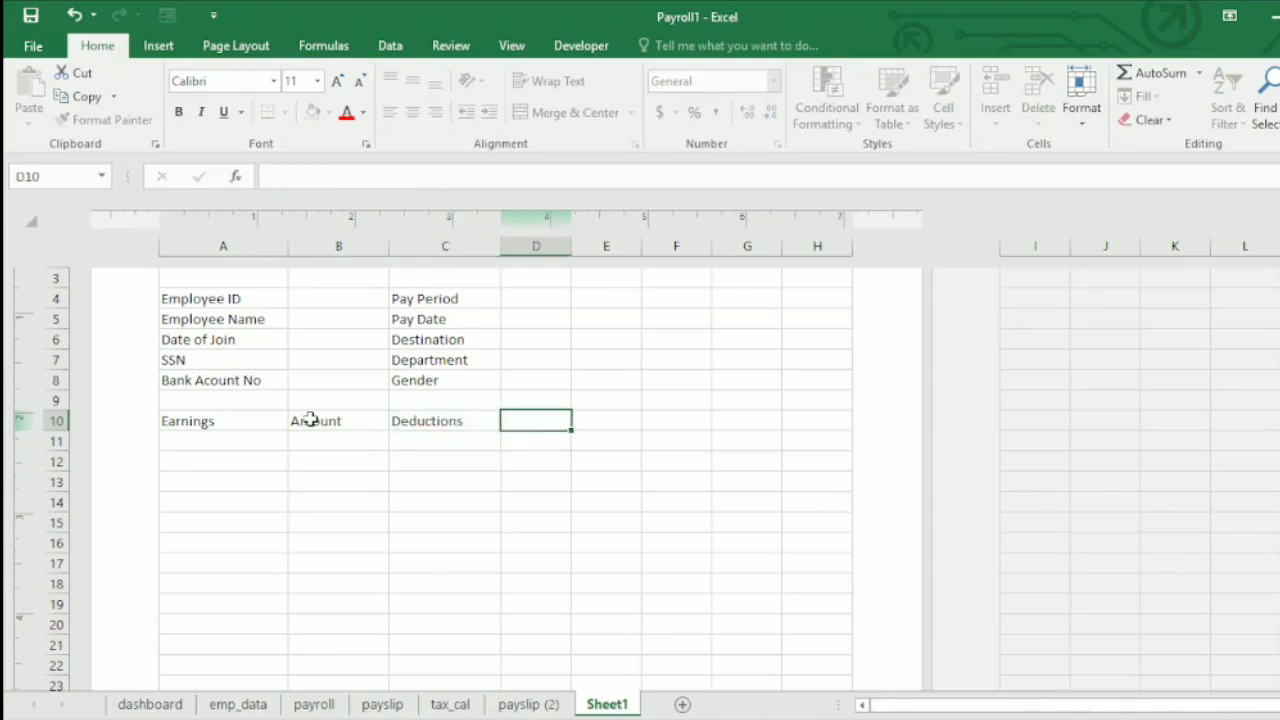
text(Amount)
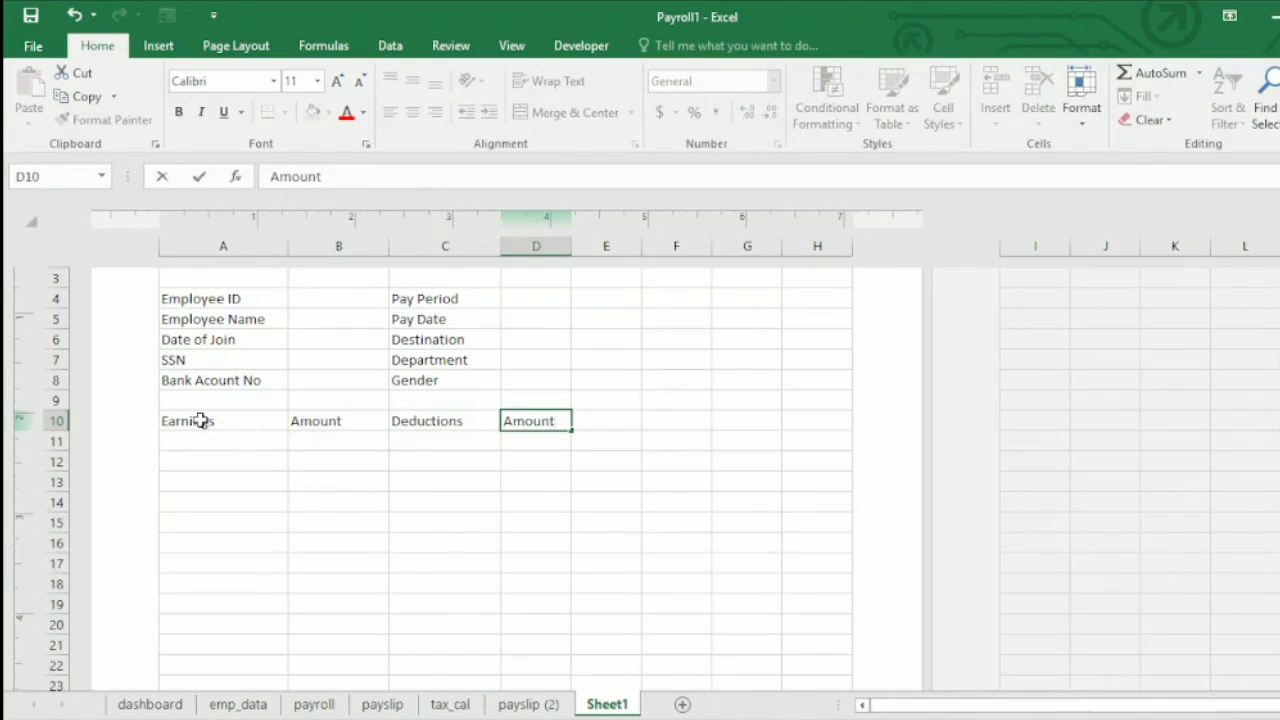
Apply thick outside borders around the table A10:D16, its heading row and each column block in rows 11 to 16
drag(200, 421, 524, 535)
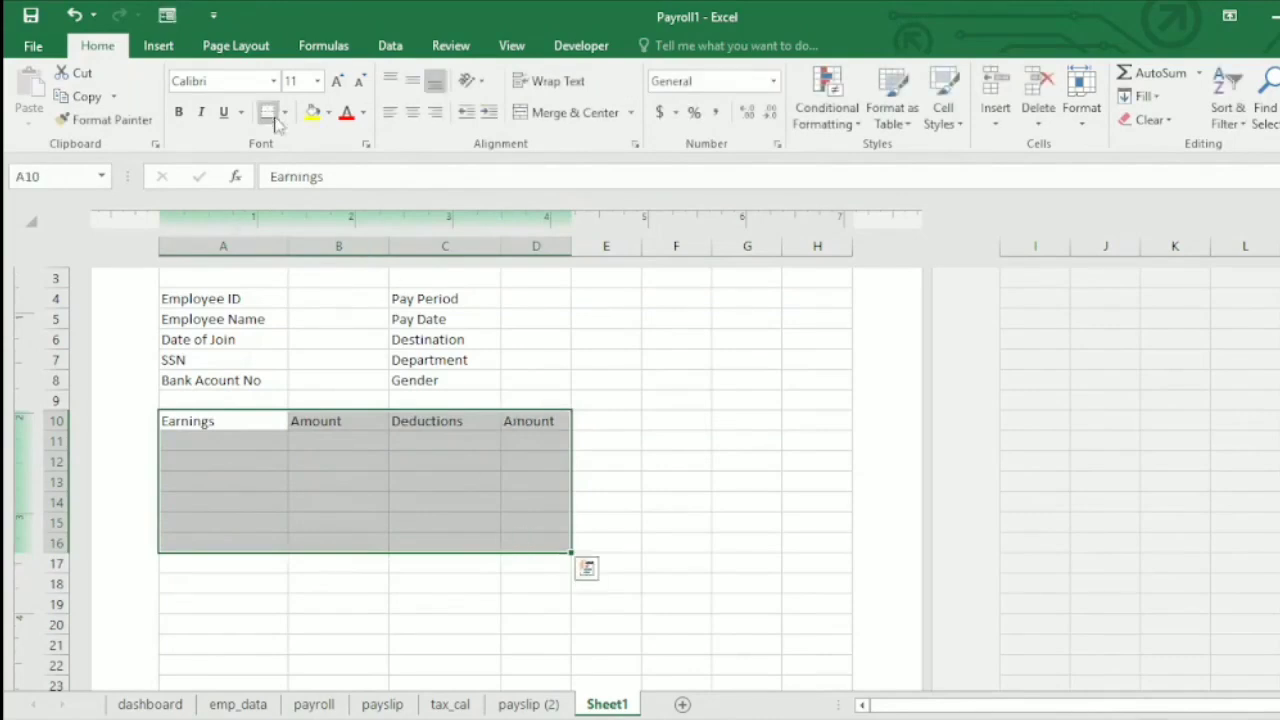
click(285, 112)
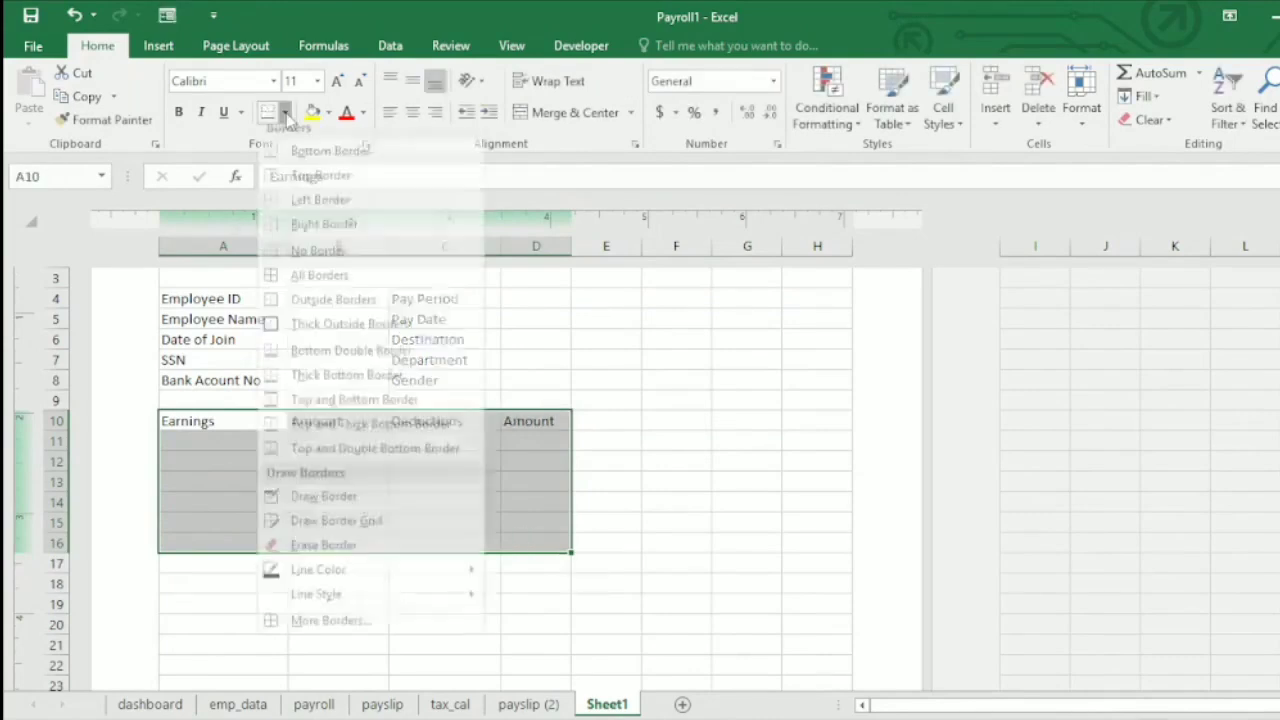
click(310, 336)
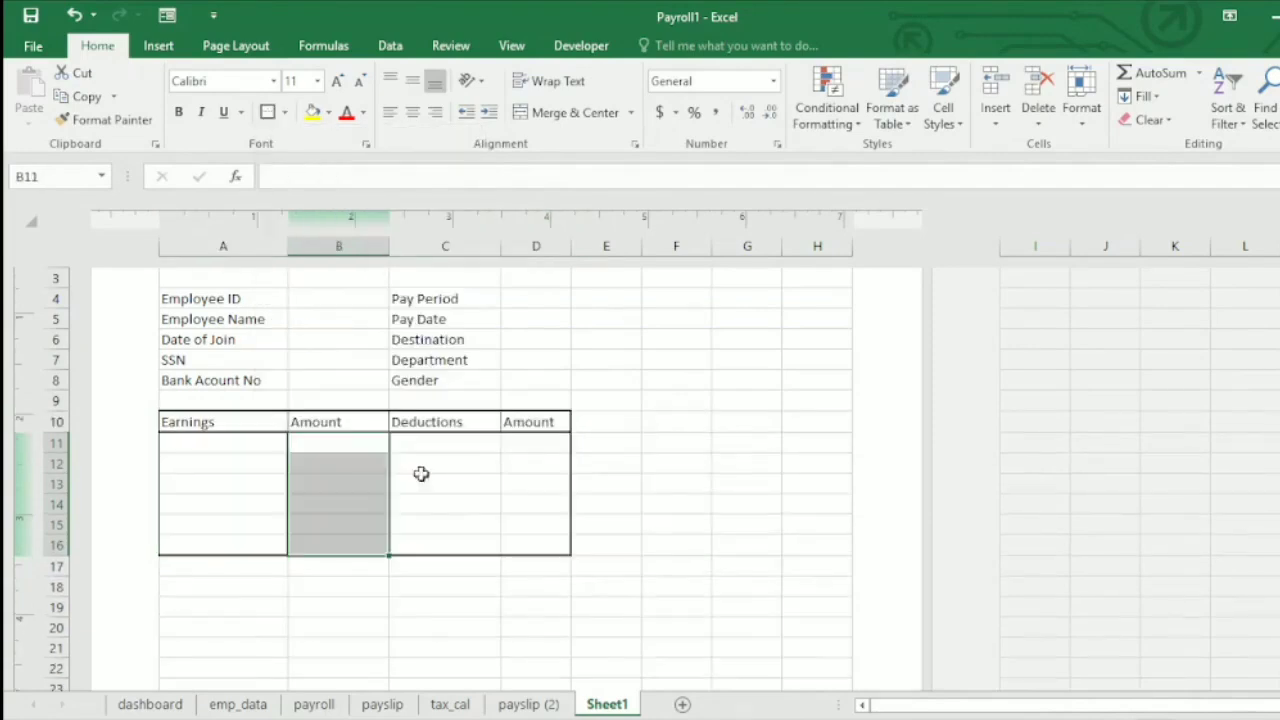
click(466, 444)
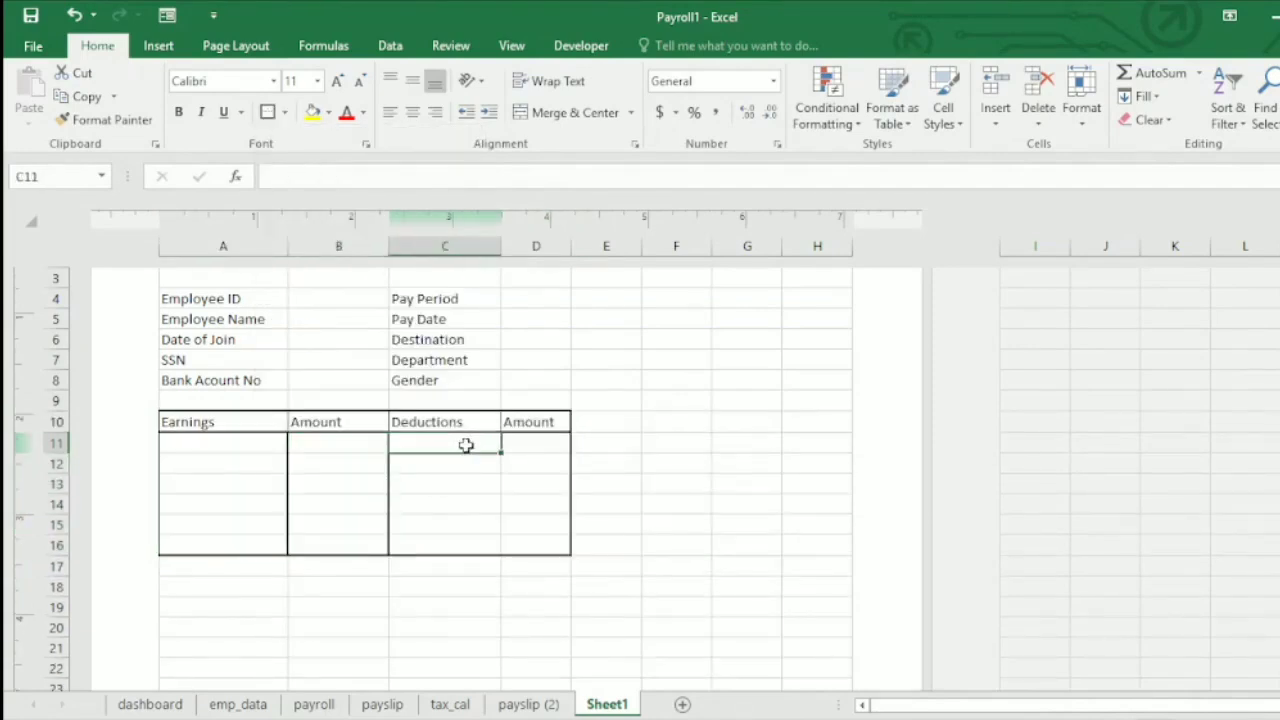
drag(466, 444, 486, 537)
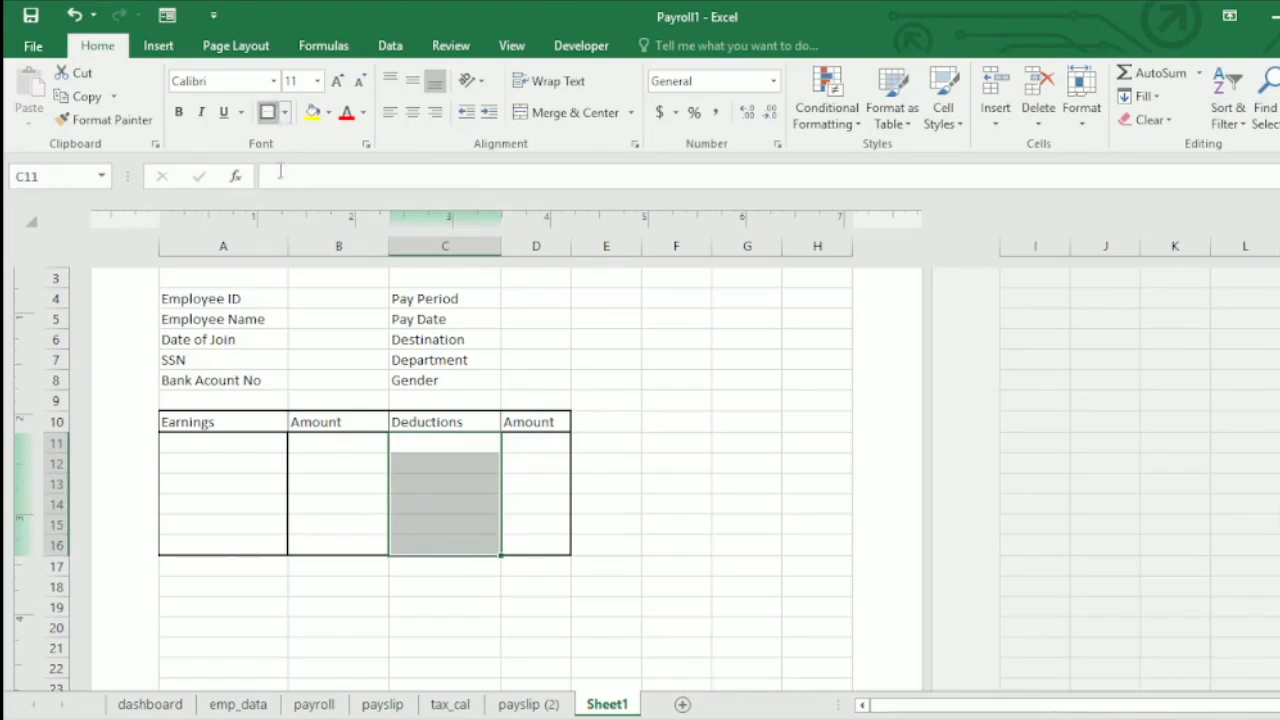
click(552, 482)
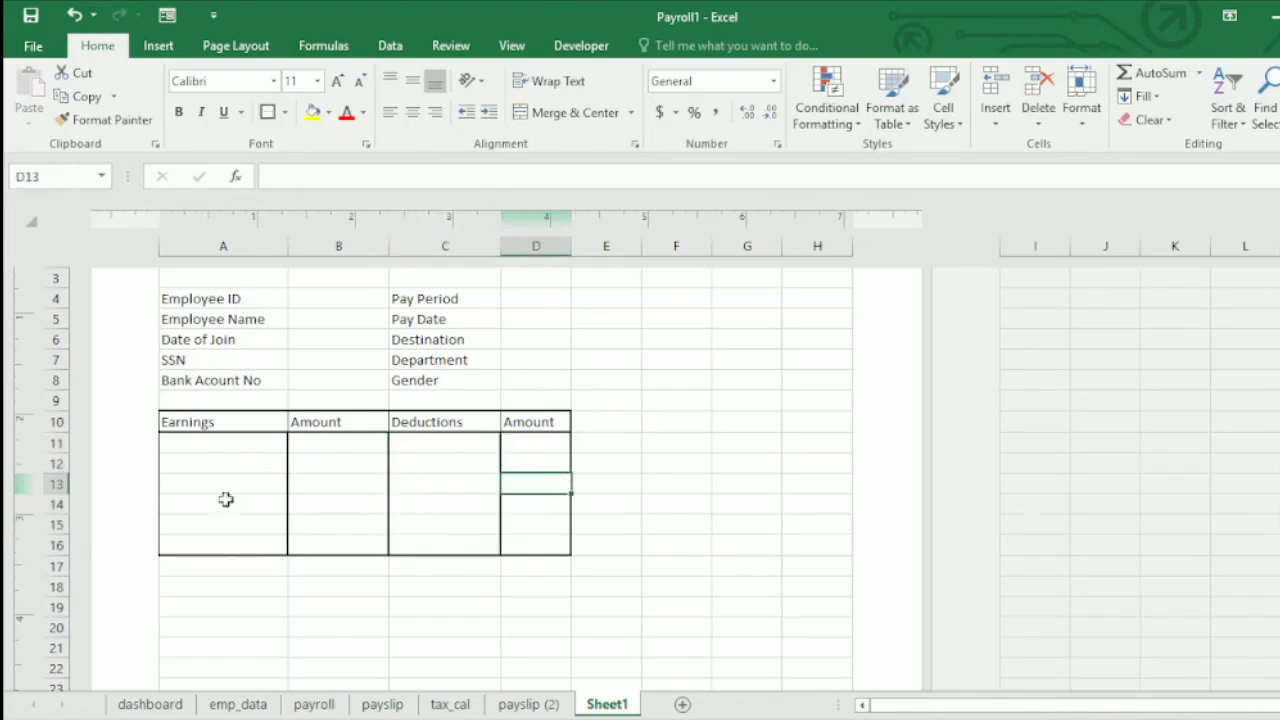
Enter the earnings items Basic salary, Allowance and Bonus in cells A11 to A13
click(176, 438)
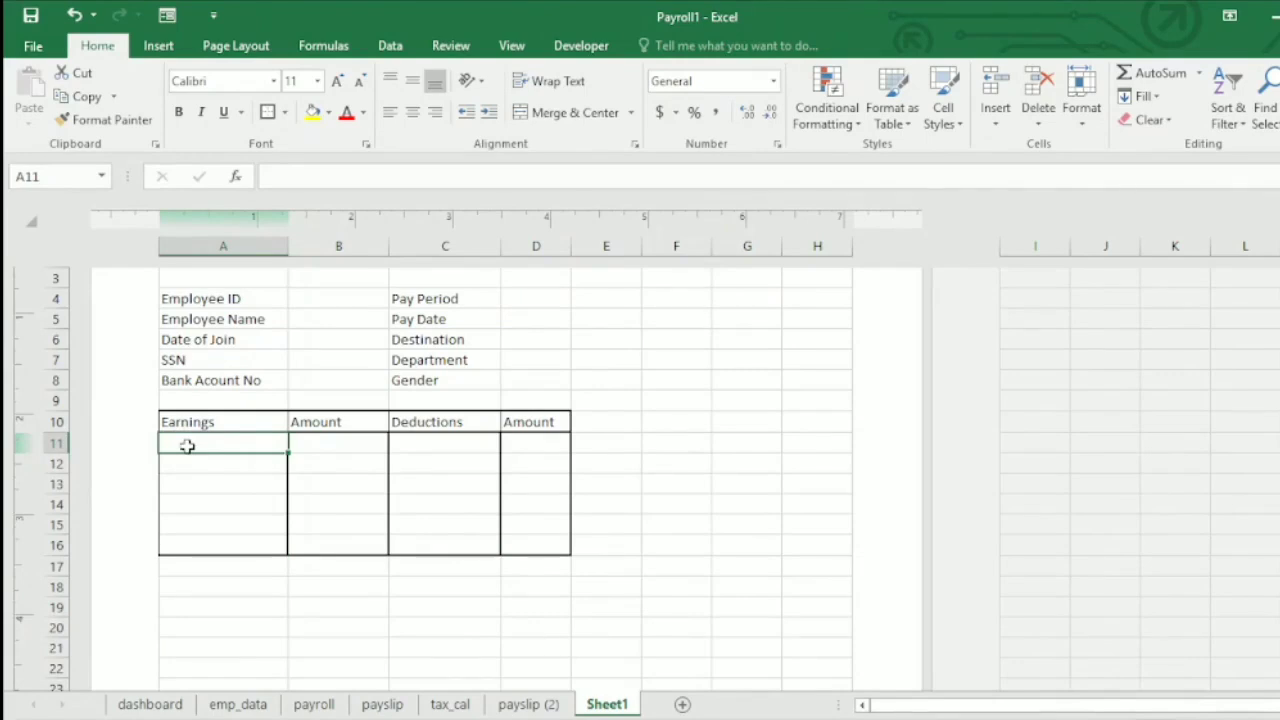
text(S)
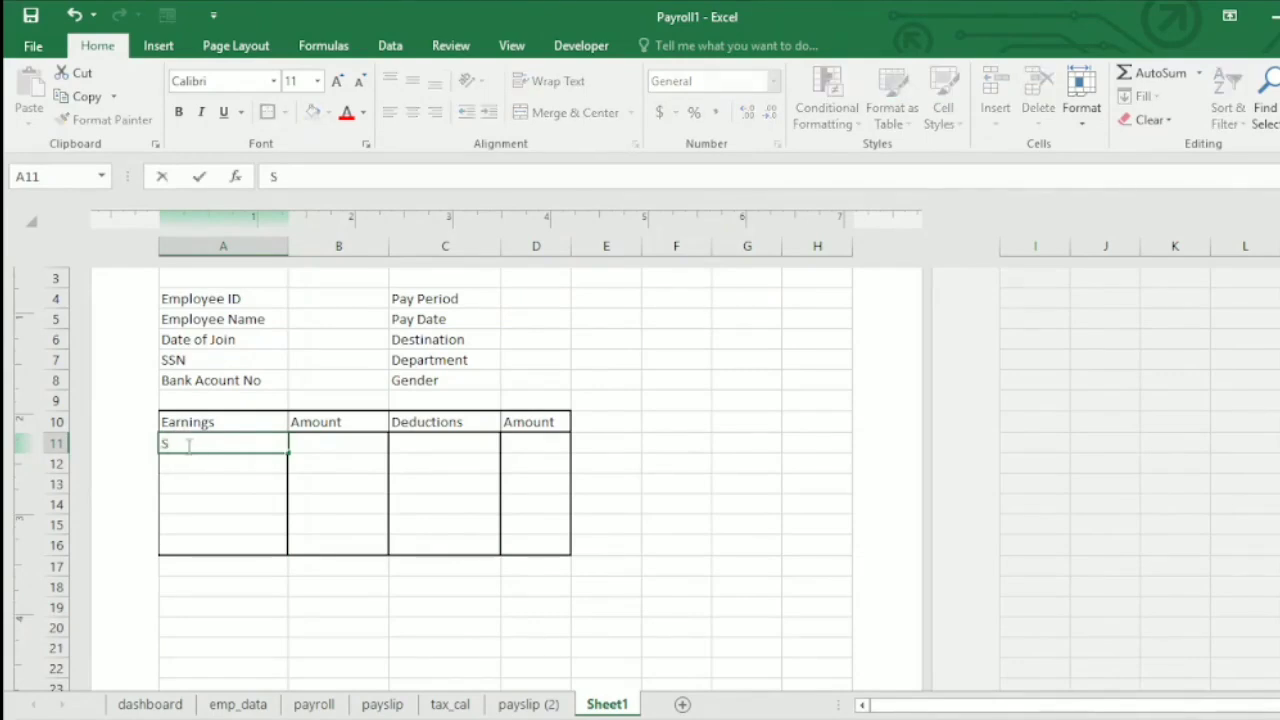
key(BackSpace)
text(Basic sala)
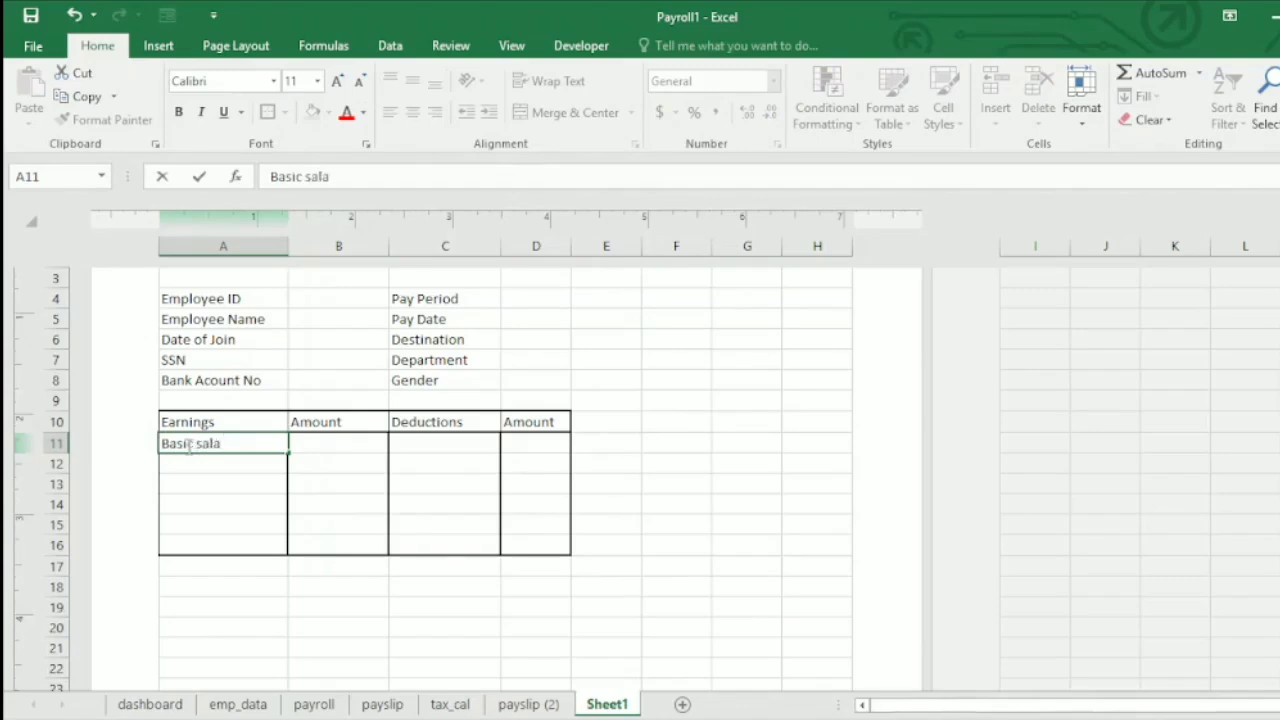
text(ry)
key(Return)
text(Allowance)
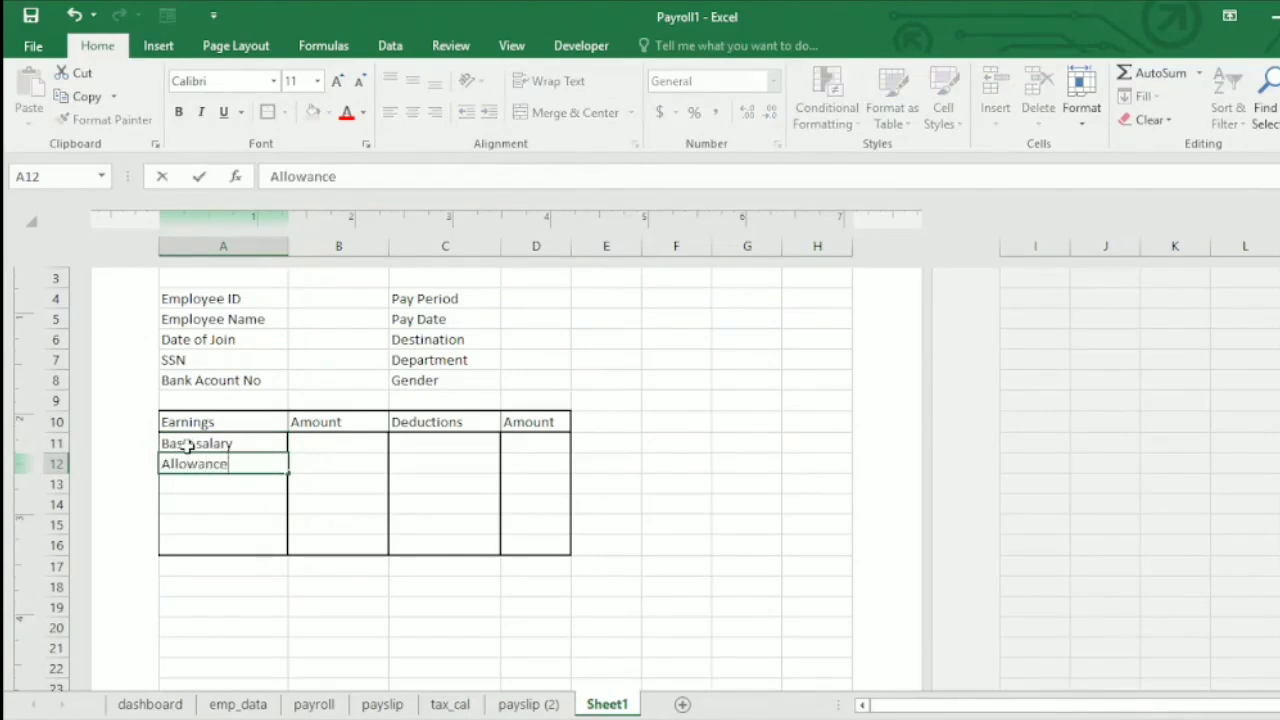
key(Return)
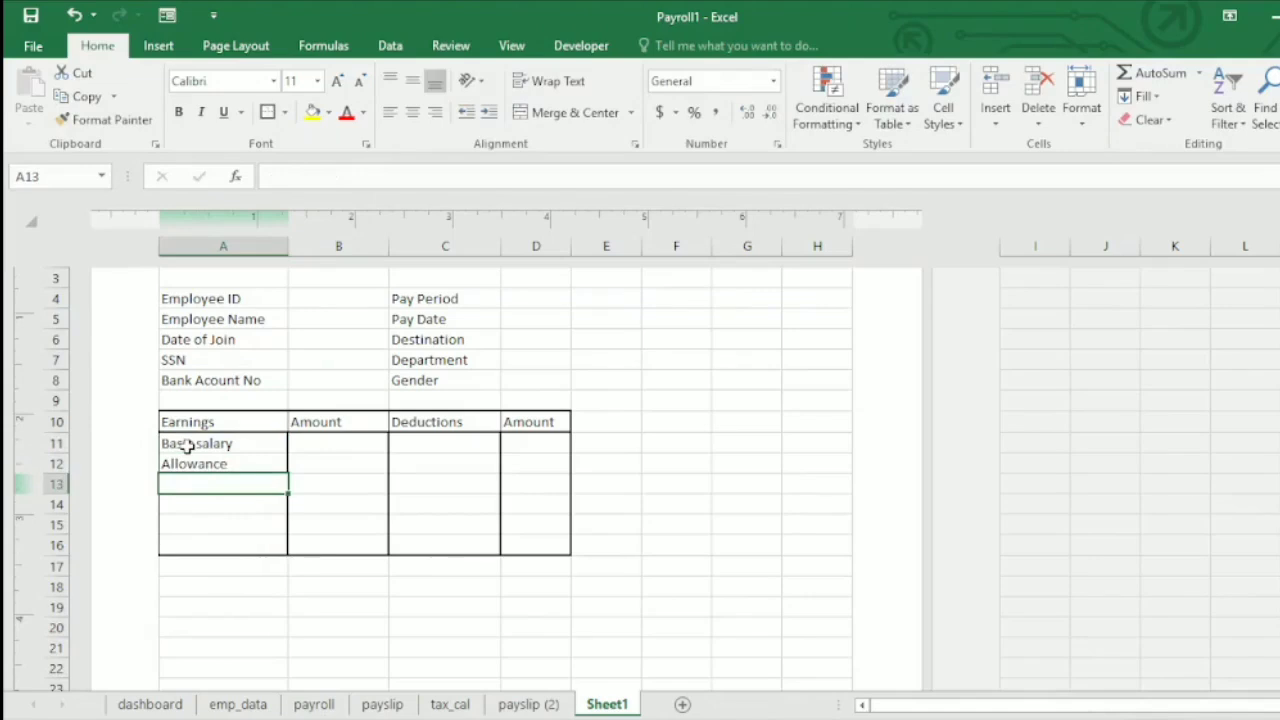
text(B)
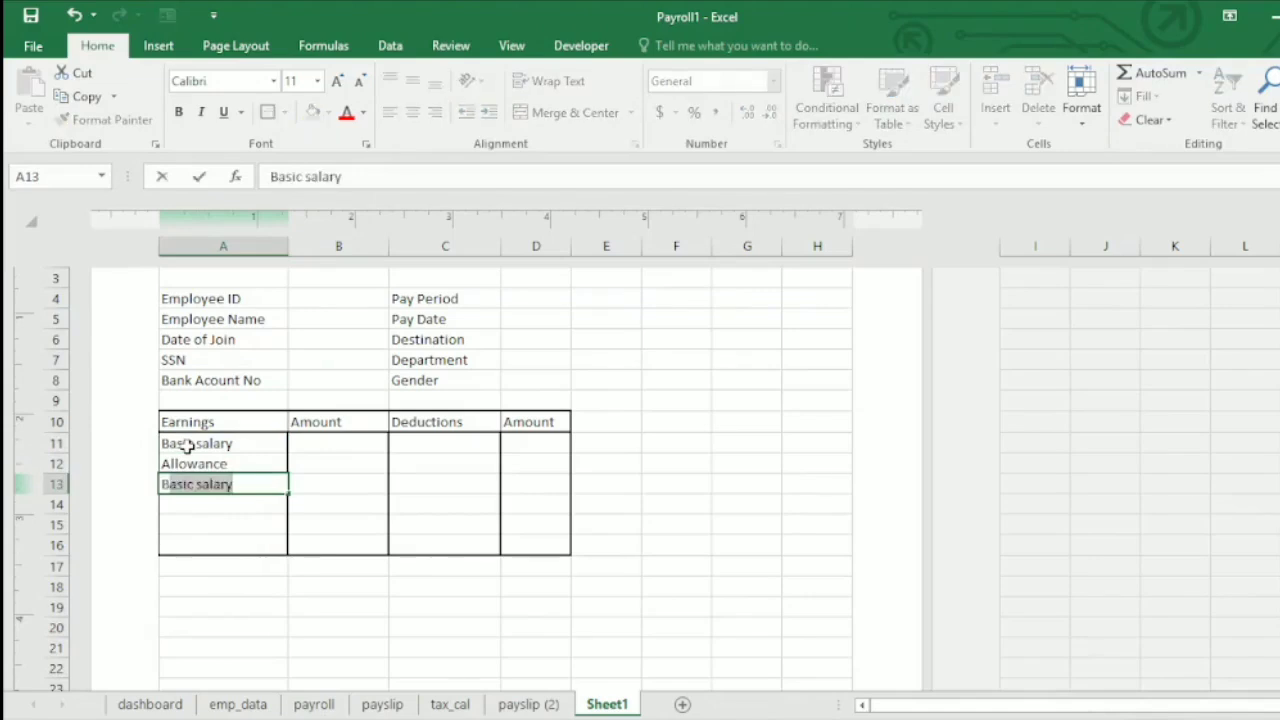
text(onus)
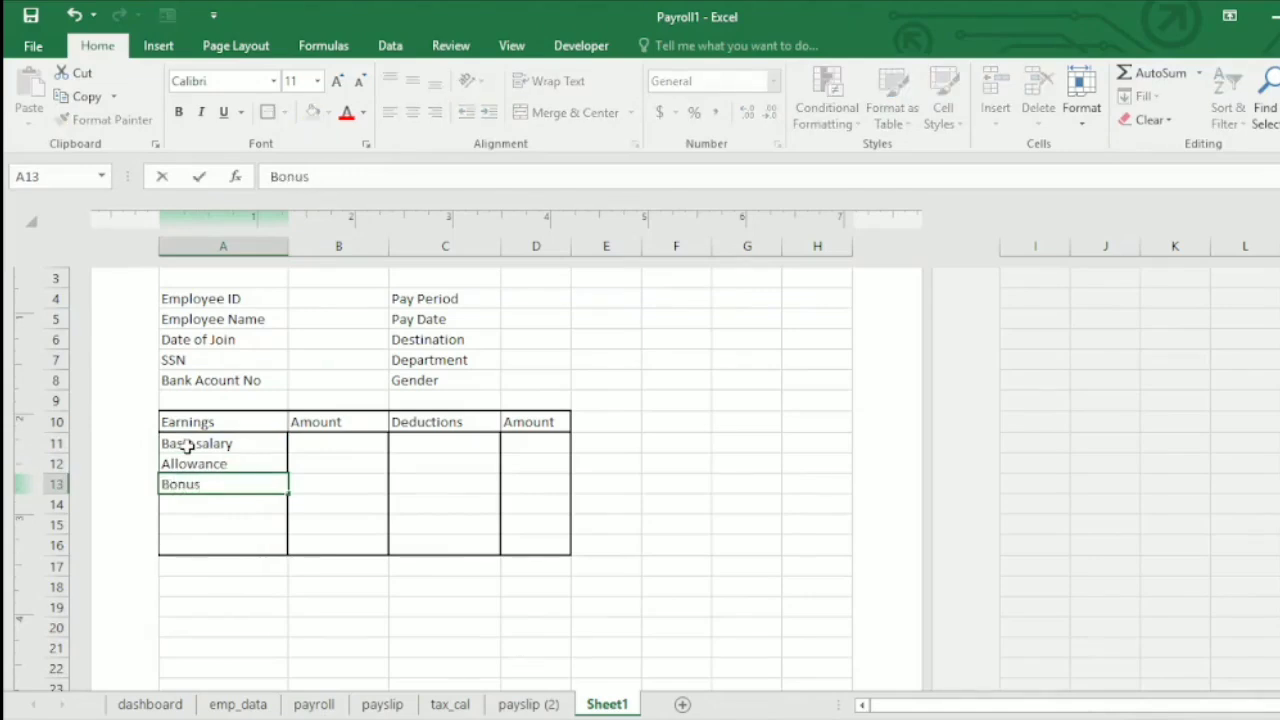
key(Return)
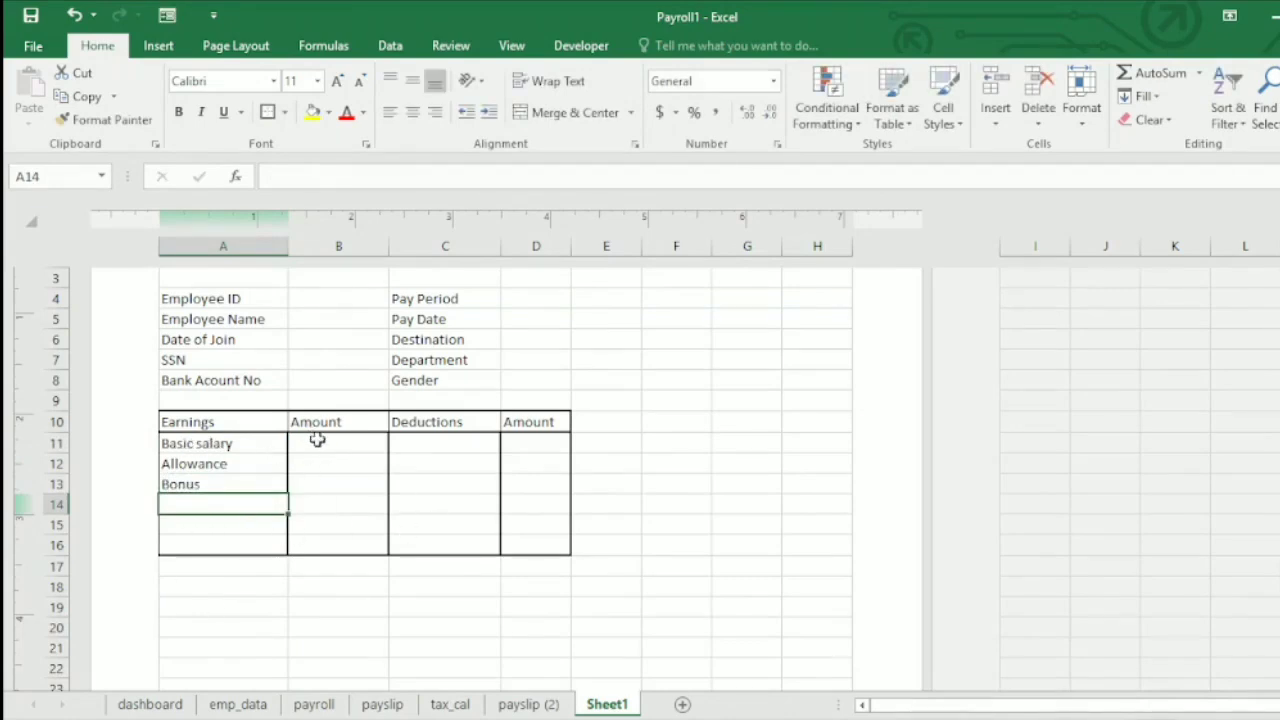
Enter Social Security as the first deduction in cell C11
click(317, 440)
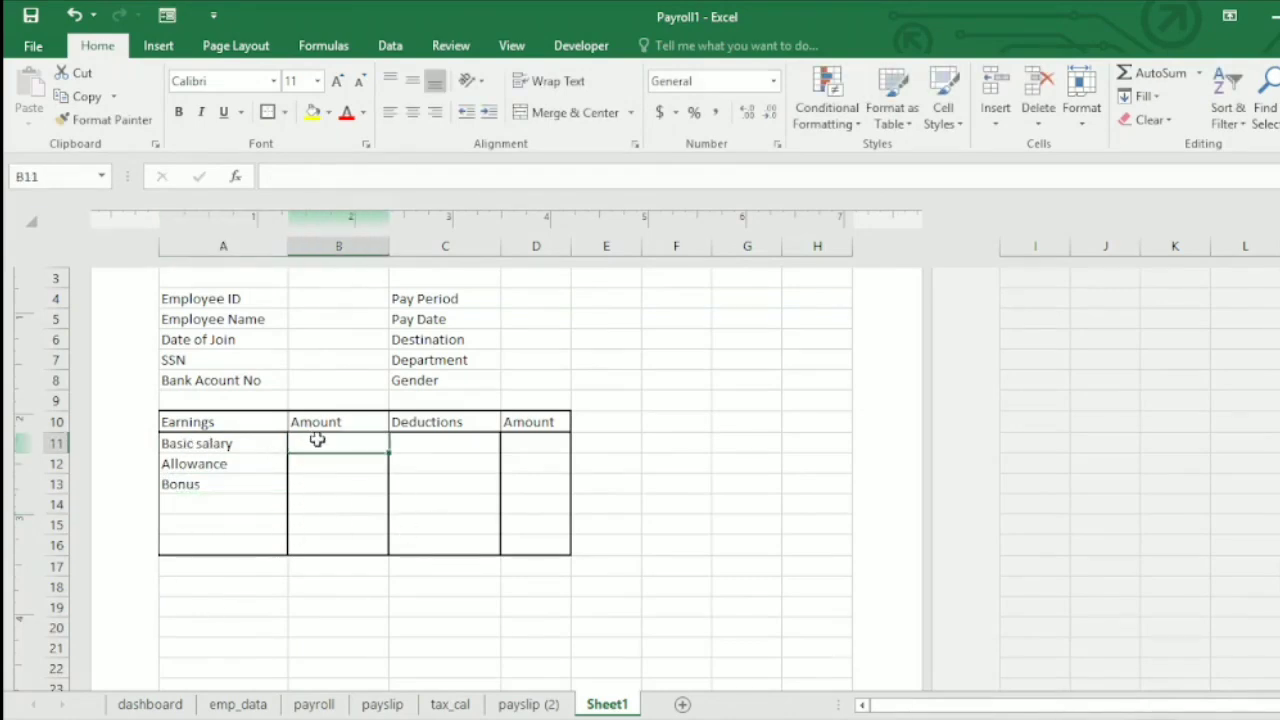
click(432, 450)
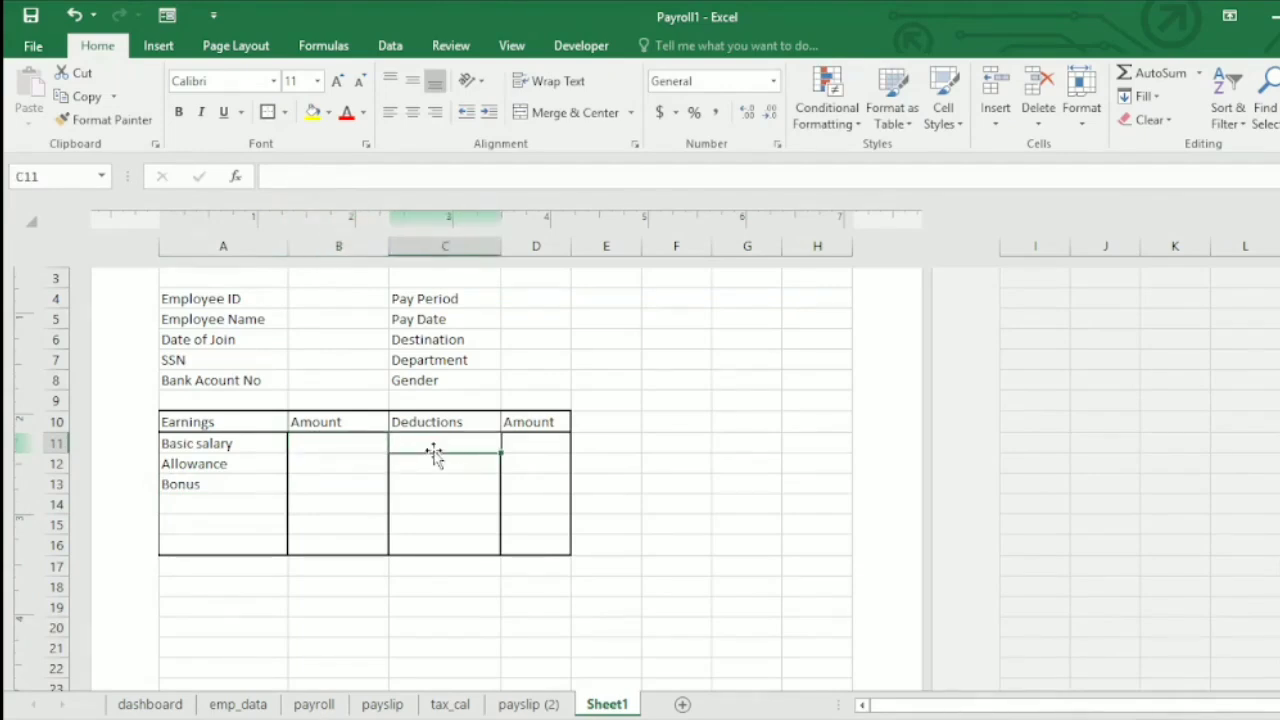
text(Income)
key(BackSpace)
key(BackSpace)
key(BackSpace)
key(BackSpace)
key(BackSpace)
key(BackSpace)
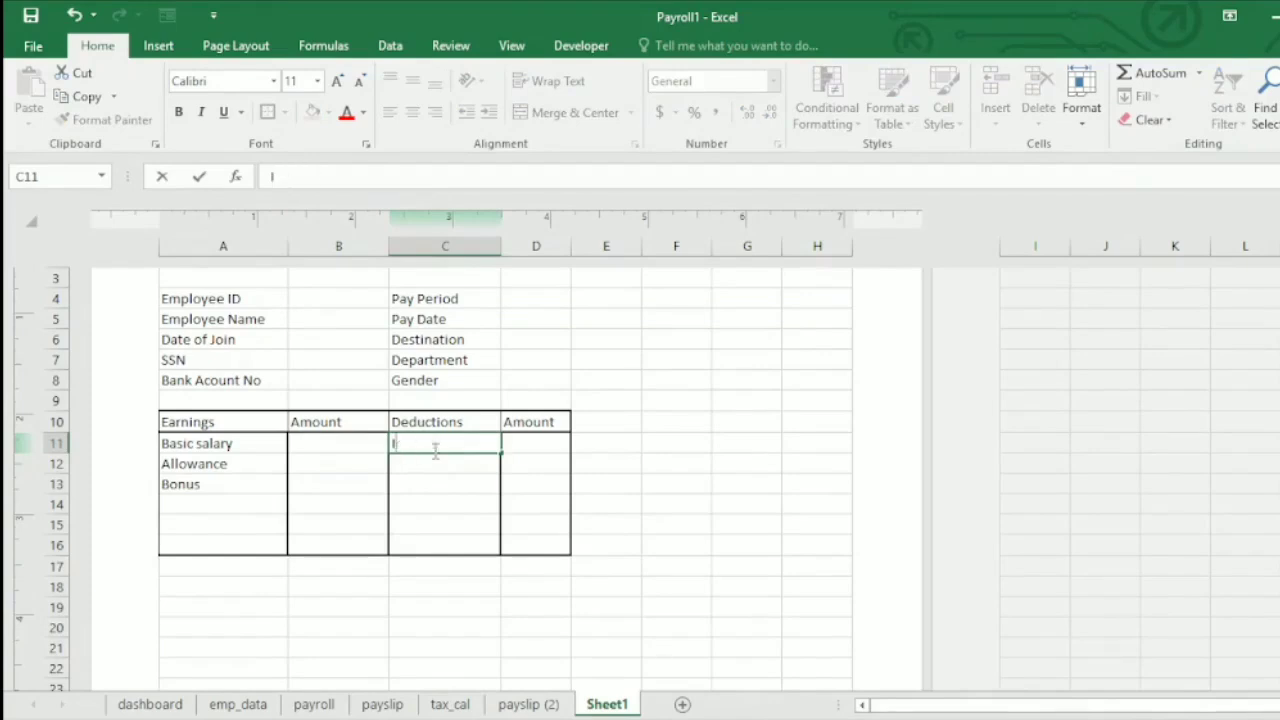
text(Social Security)
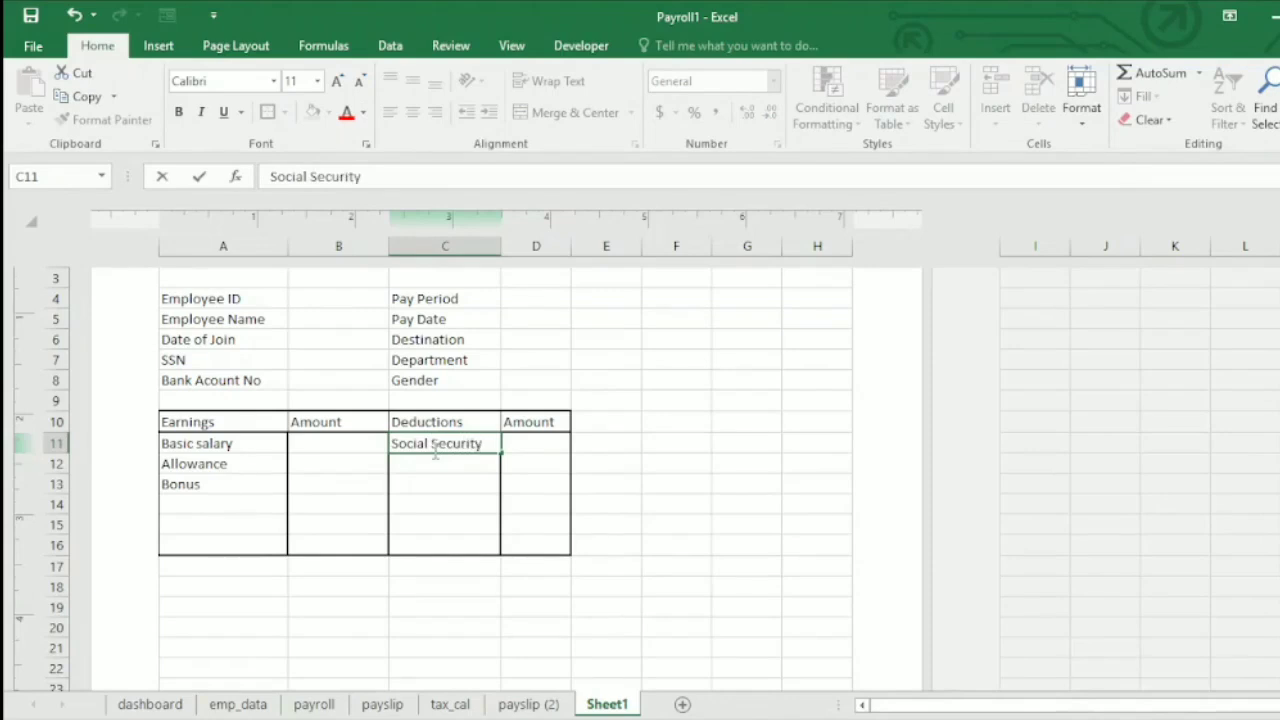
key(Return)
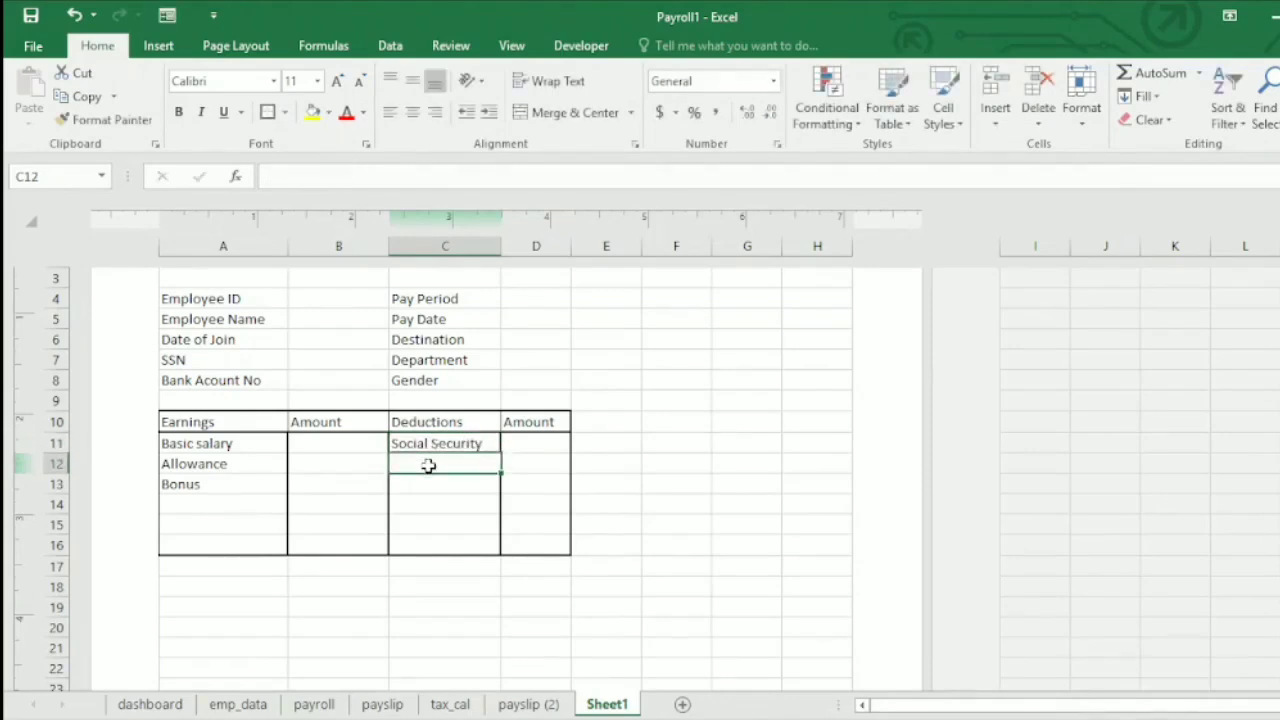
Add the deductions Income Tax, Loan and Welfare Dues in cells C12 to C14
text(Income )
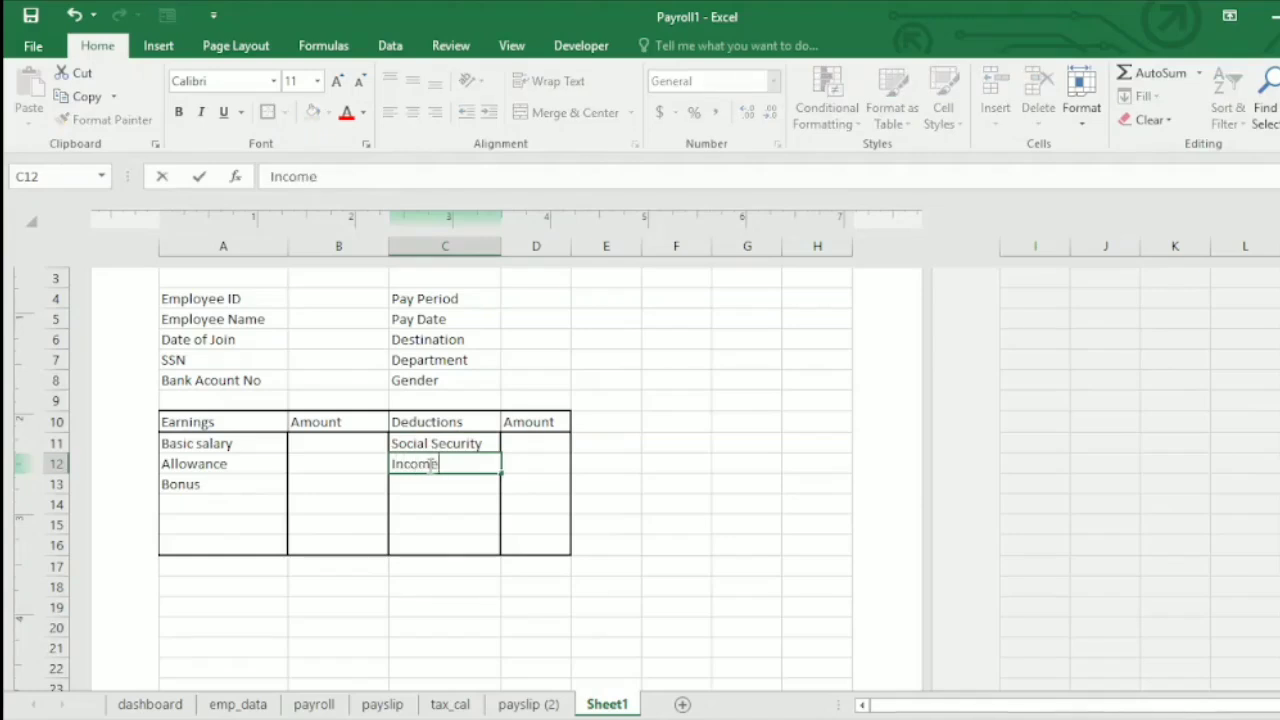
text(Tax)
key(Return)
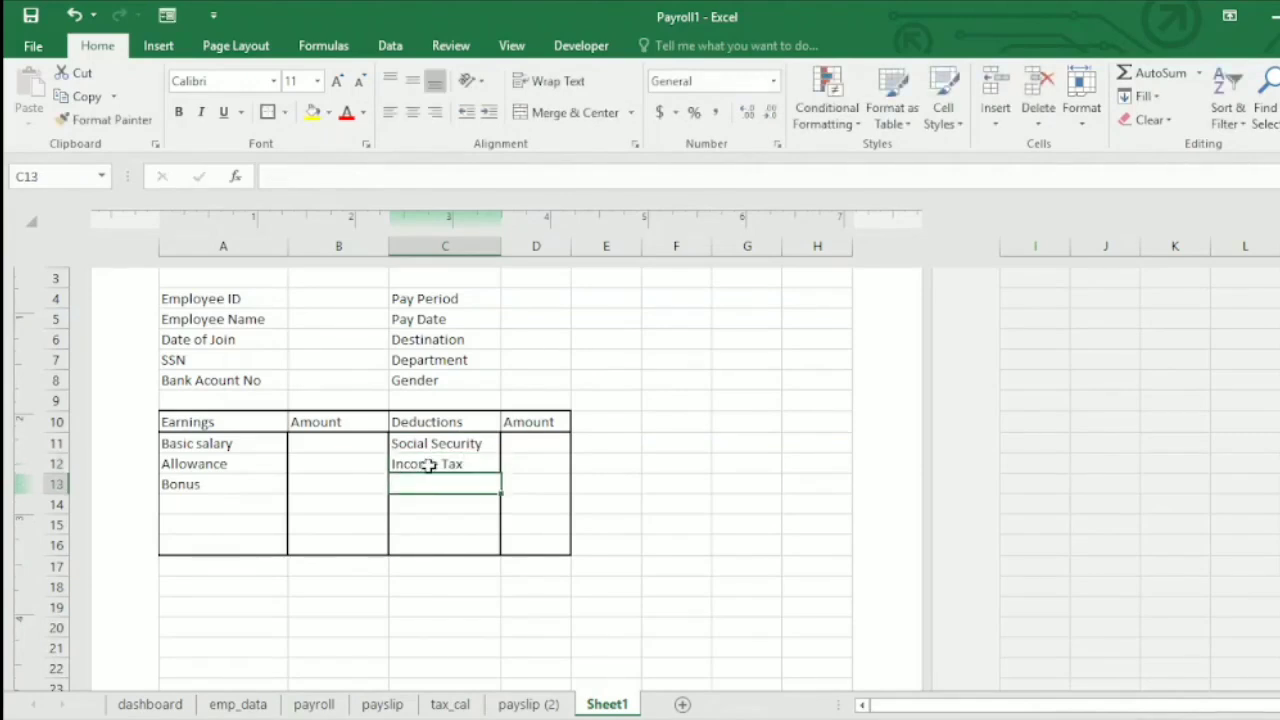
text(Loan)
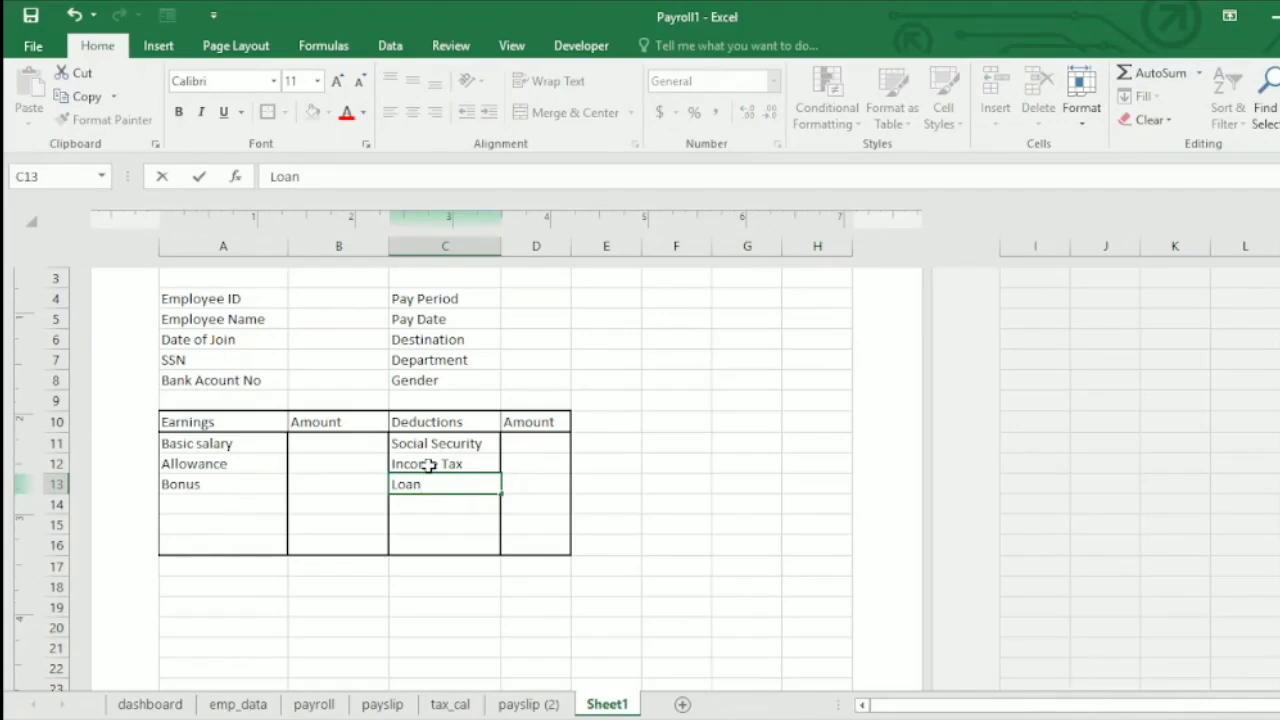
key(Return)
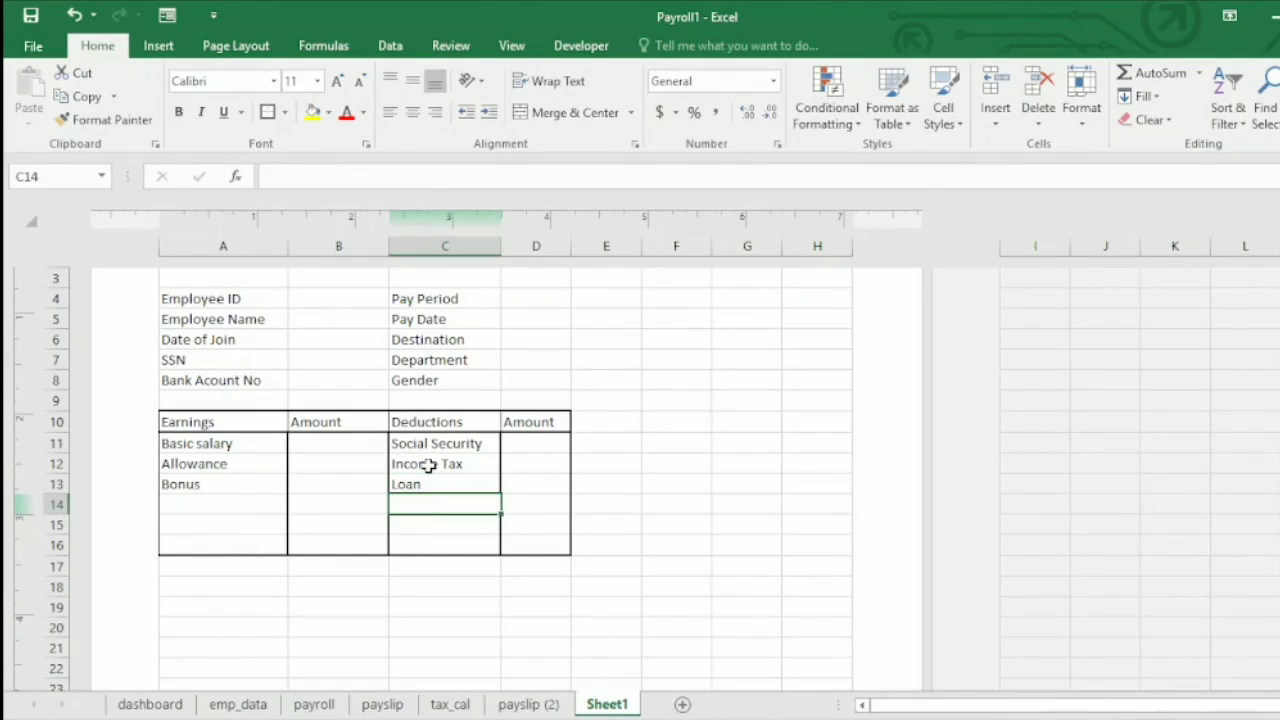
text(Welf)
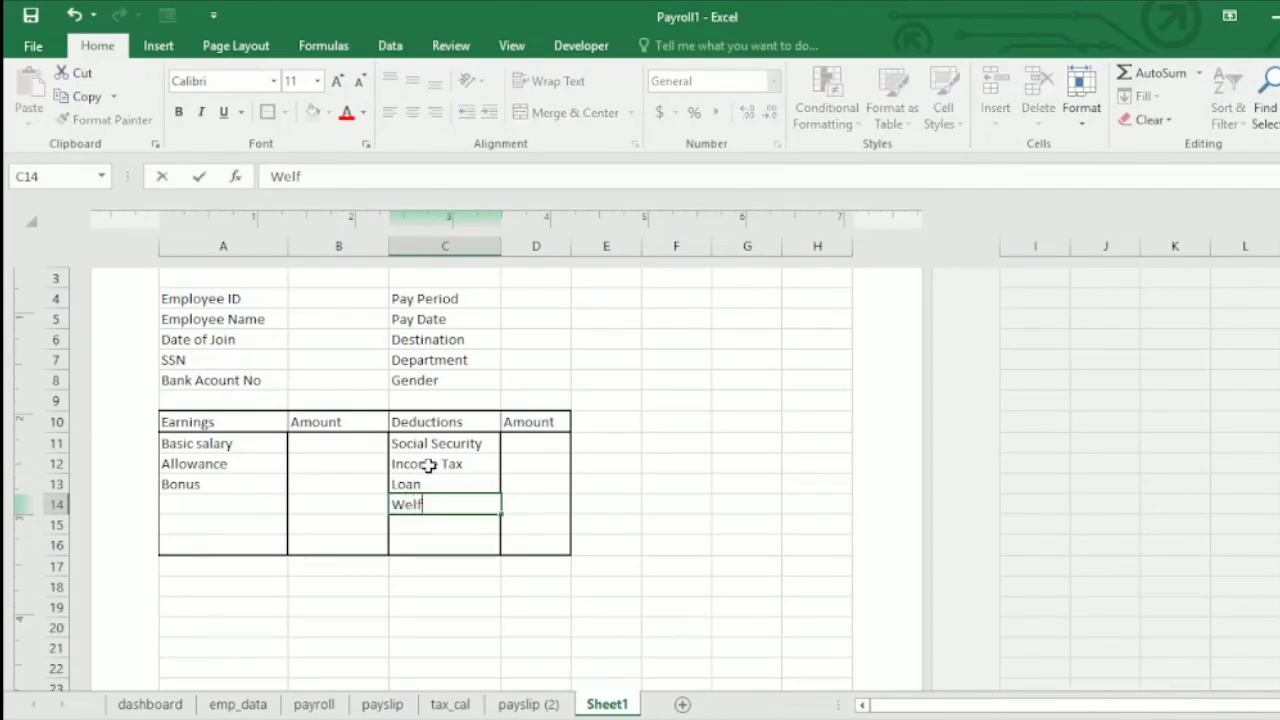
text(are Dues)
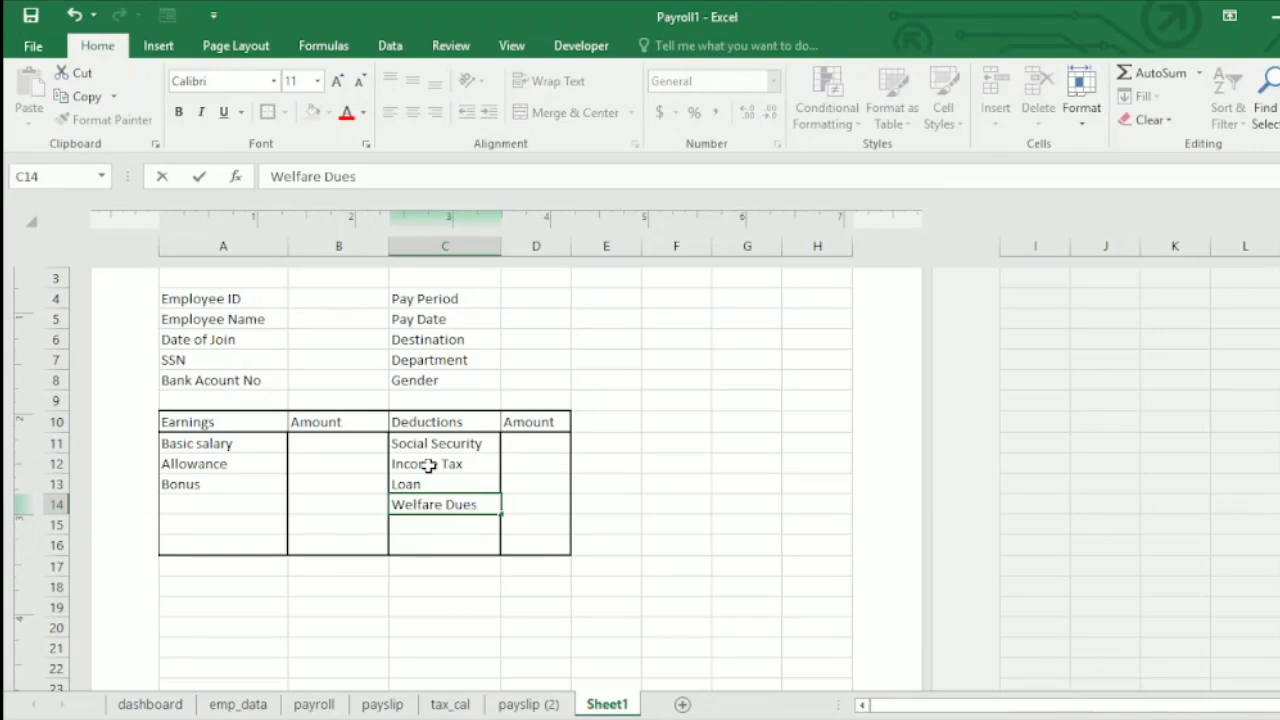
key(Return)
Enter the labels Total Earnings in cell A16 and Total Deductions in cell C16
click(436, 570)
click(203, 542)
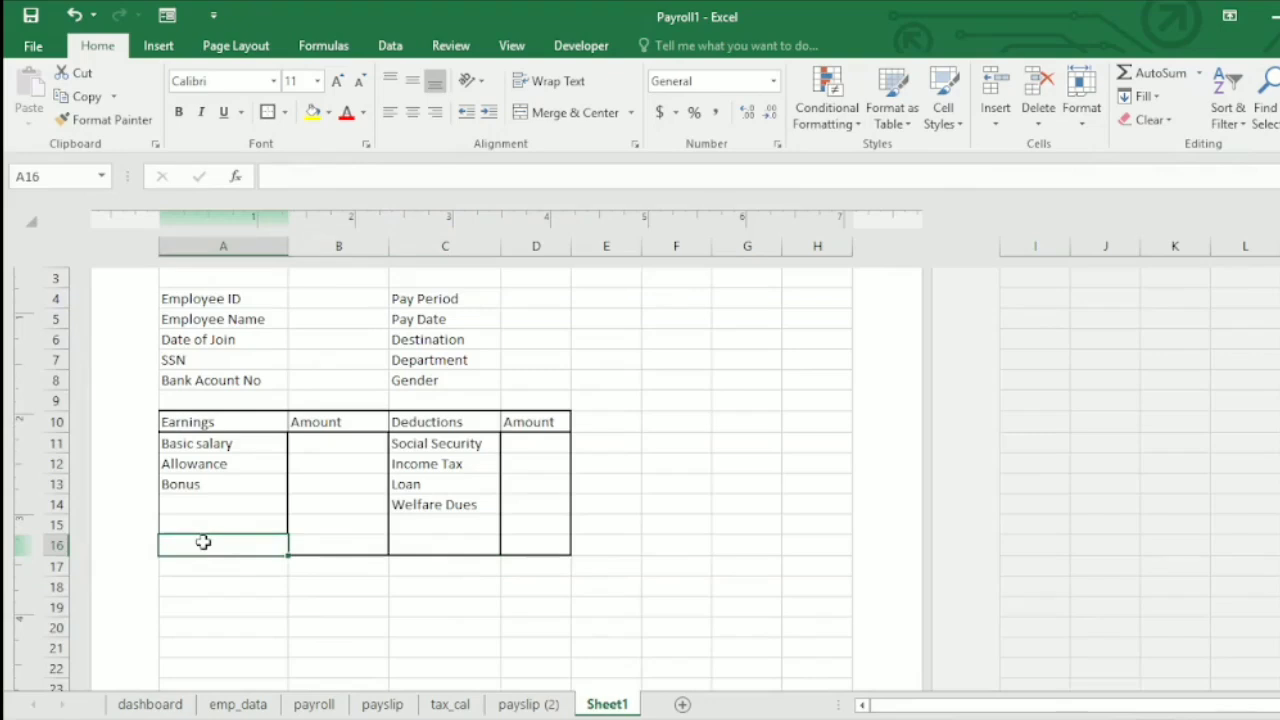
text(Total)
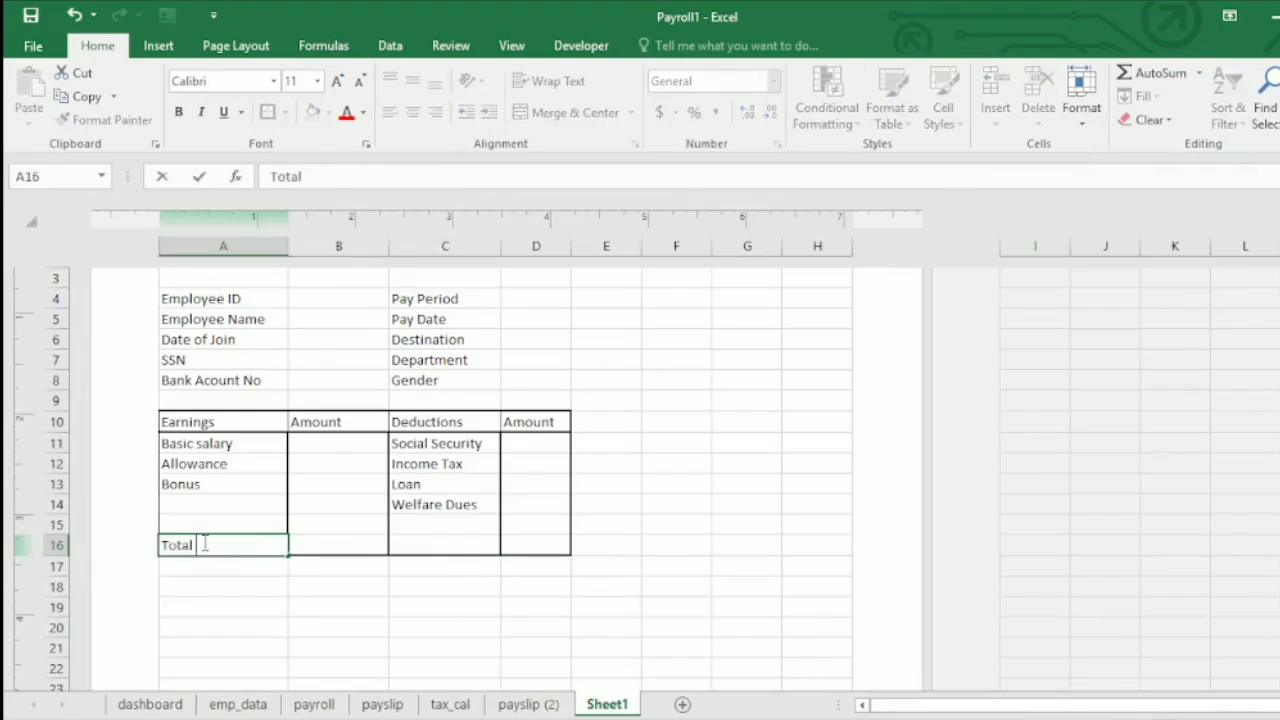
text( Earnings)
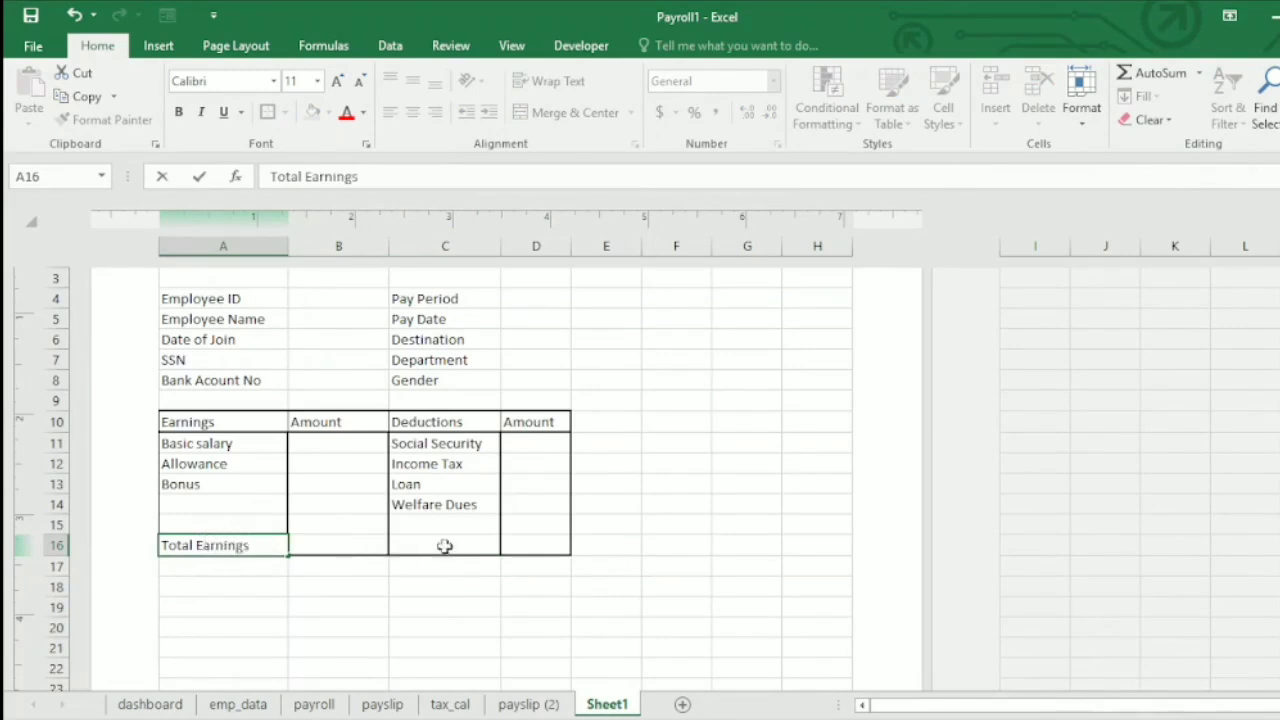
click(438, 540)
text(T)
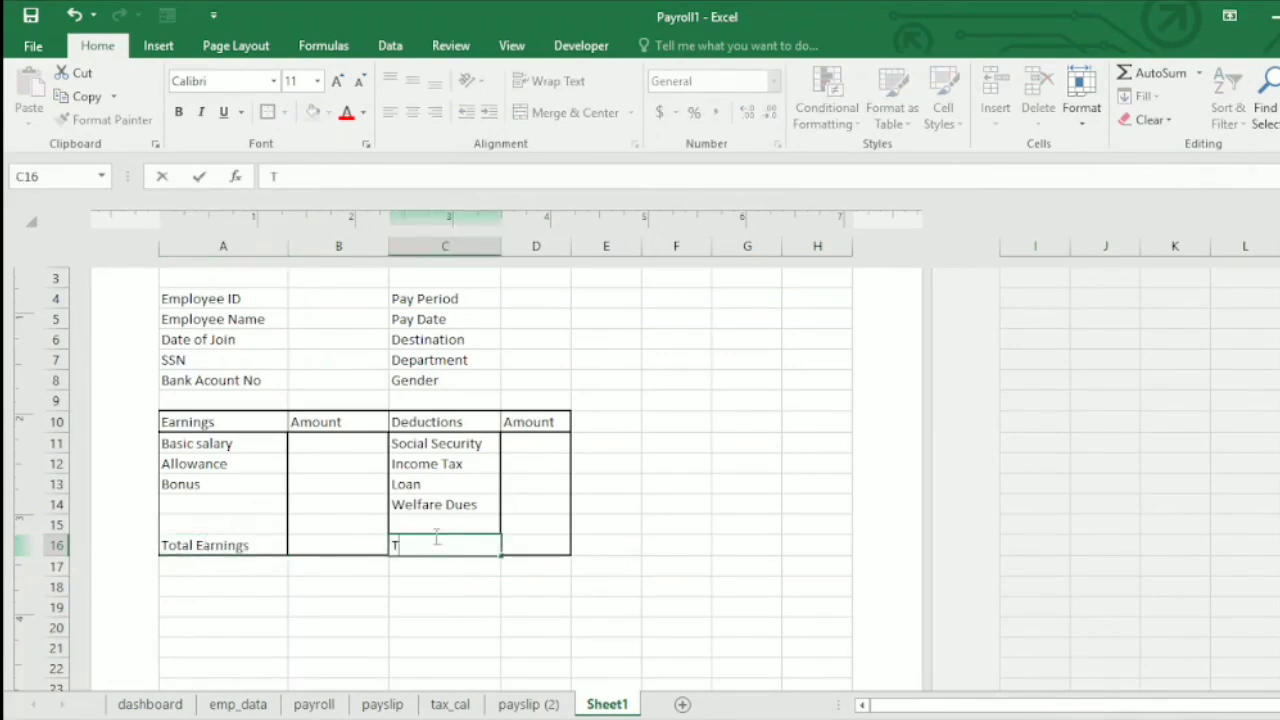
text(otal Deduct)
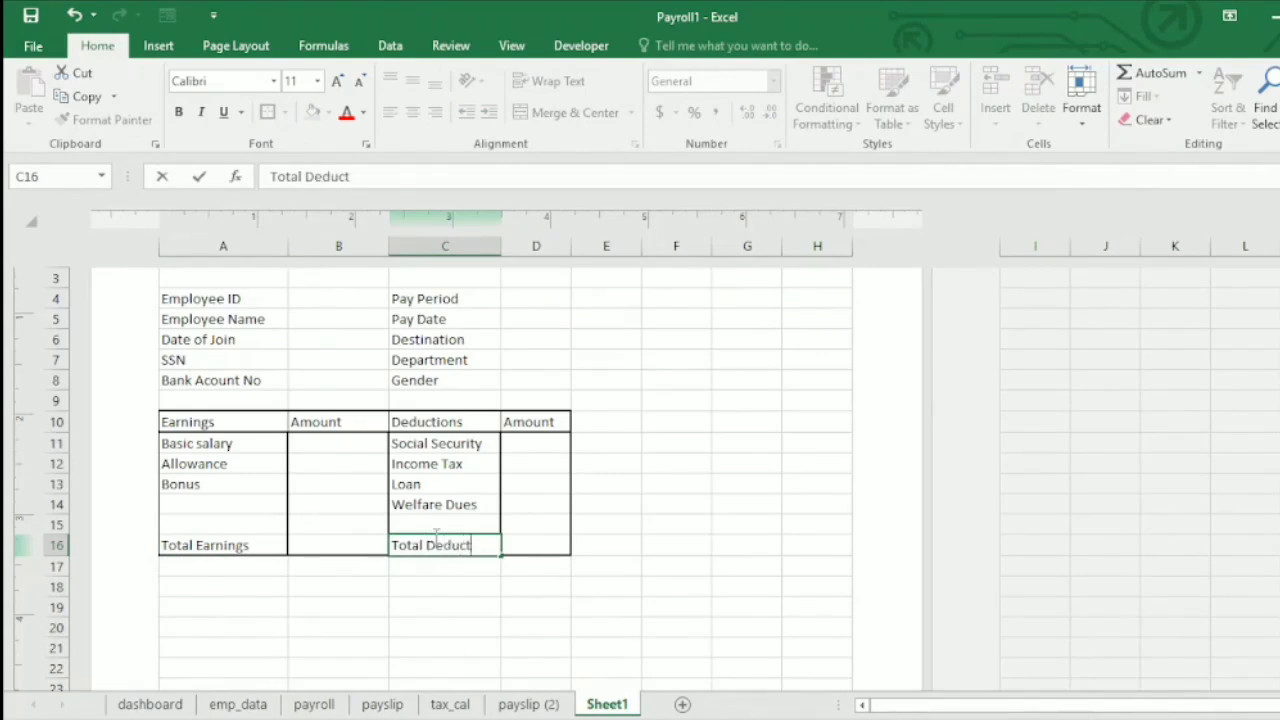
text(ions)
click(626, 547)
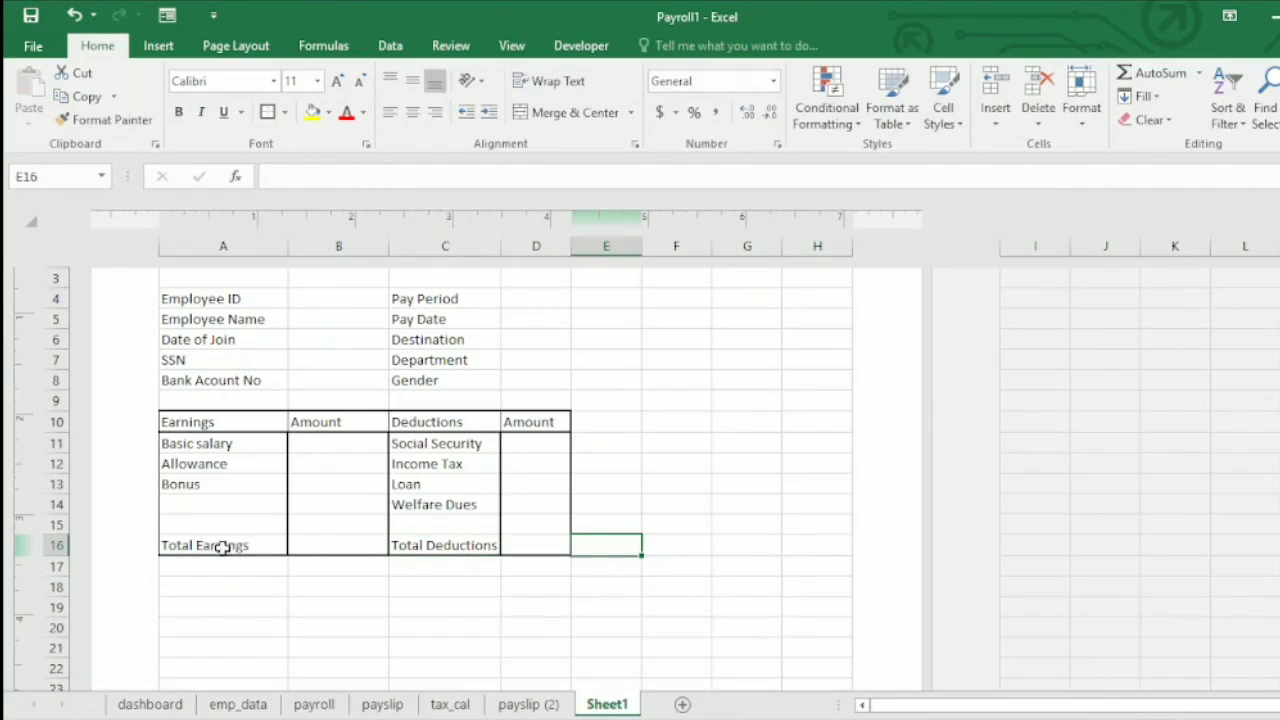
Apply a thick outside border around the totals row A16:D16 and widen column D to about the width of column B
drag(224, 545, 543, 543)
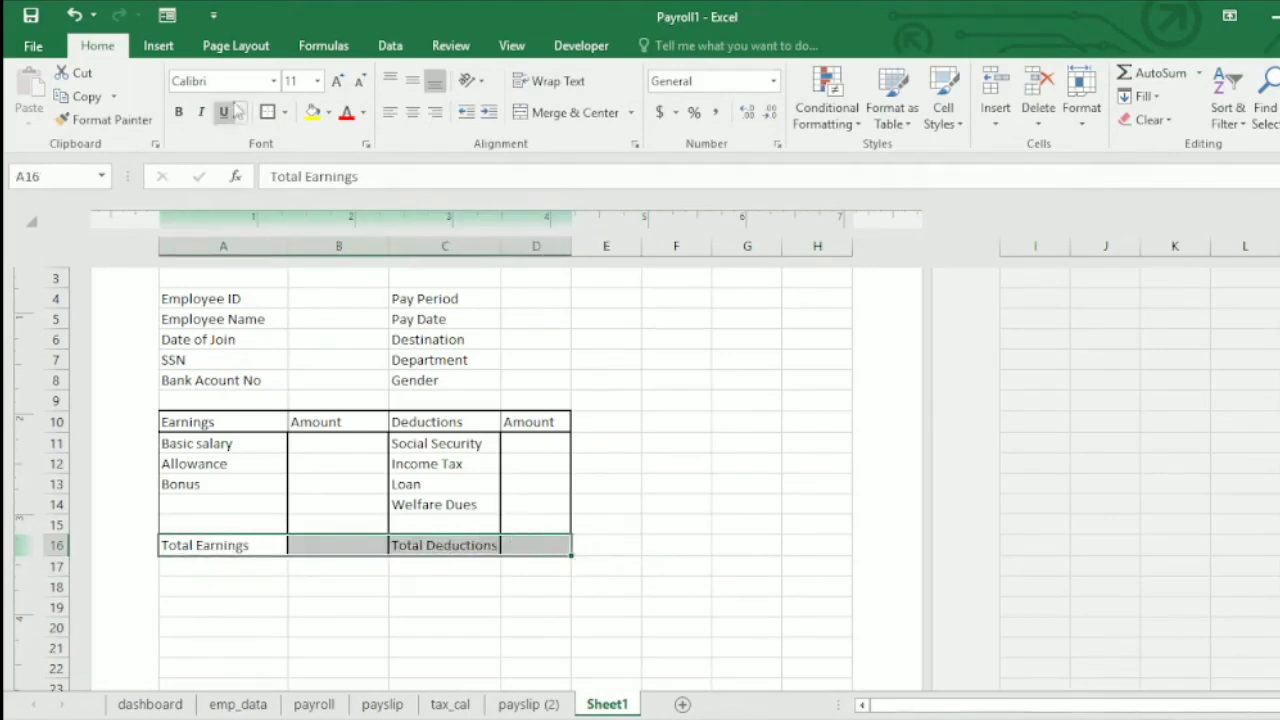
click(268, 112)
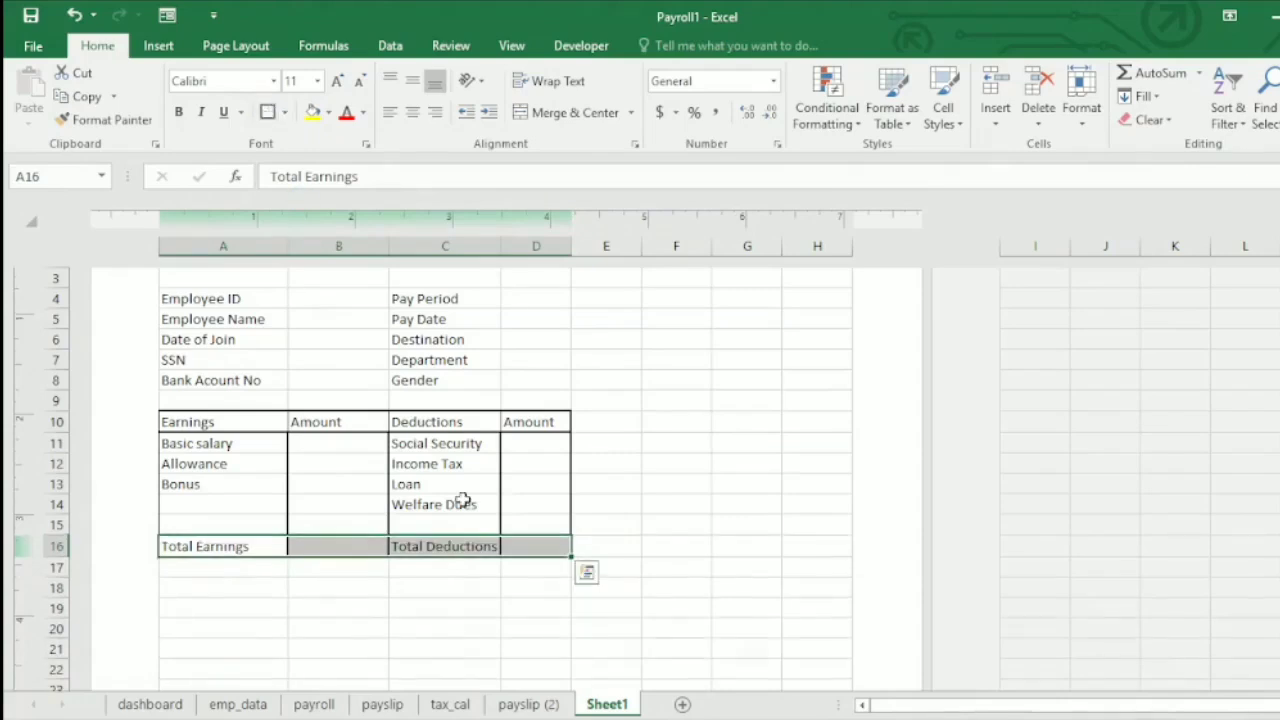
click(600, 542)
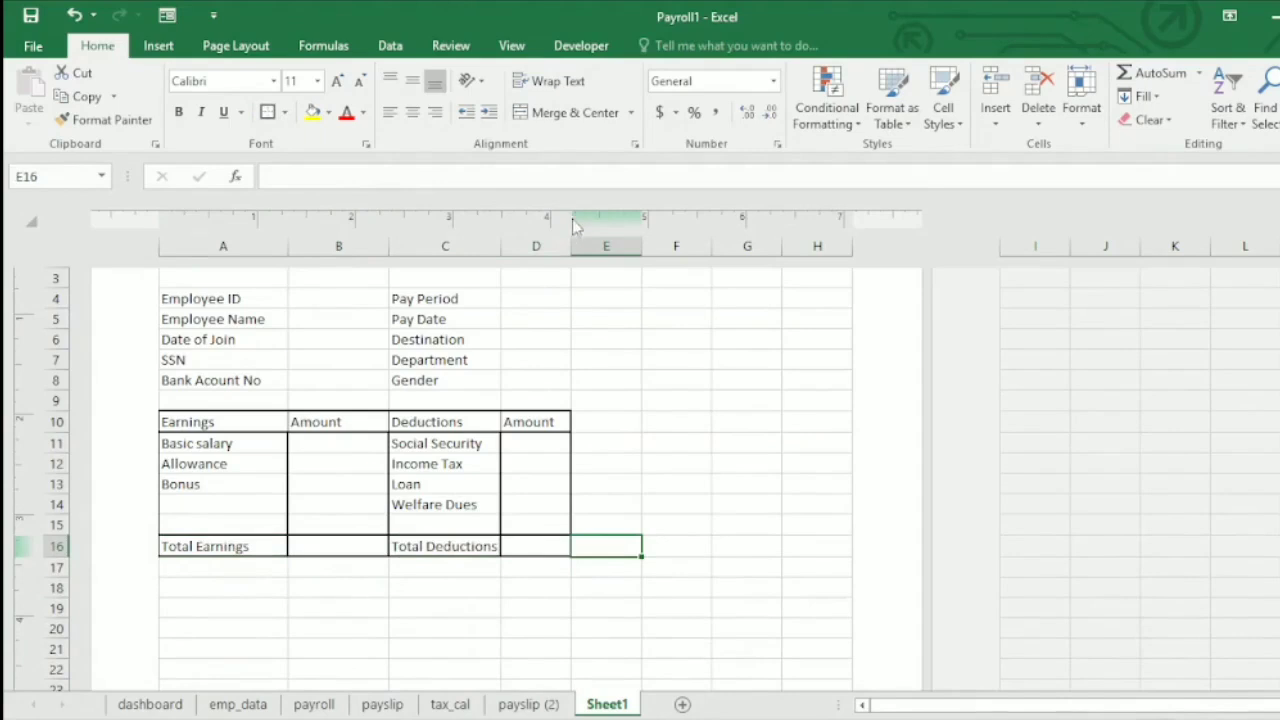
drag(571, 245, 602, 246)
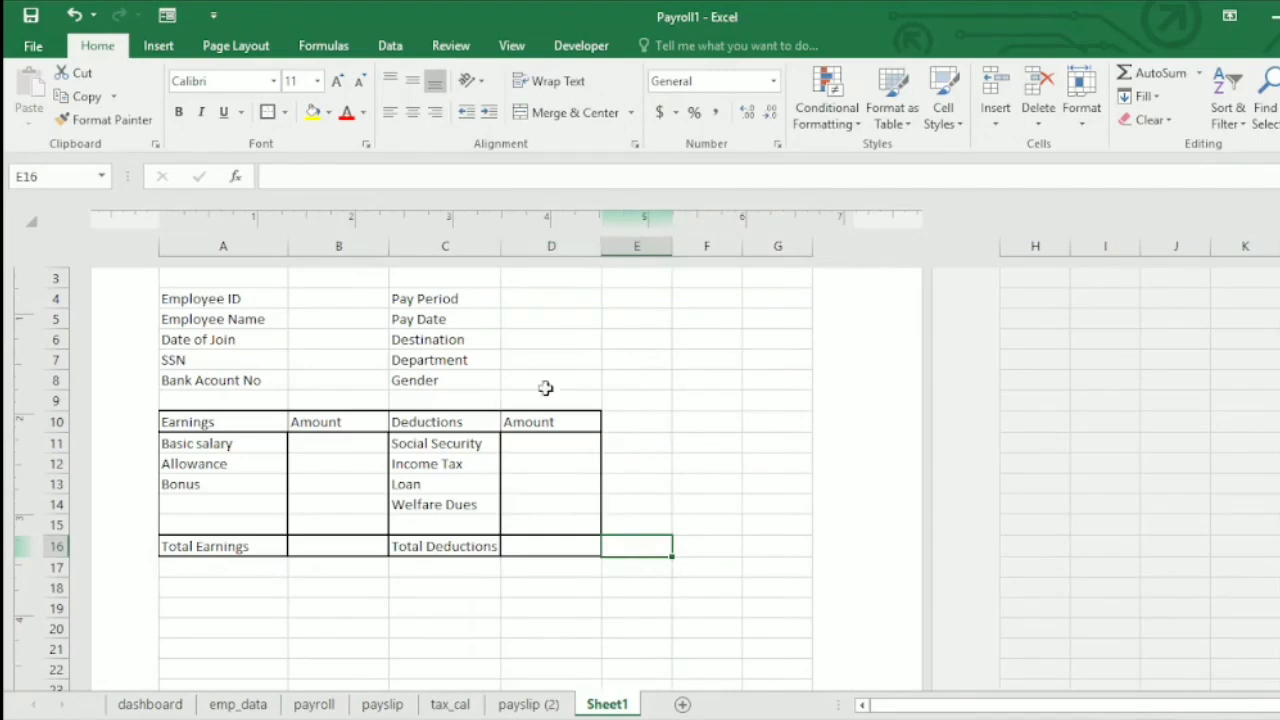
click(706, 449)
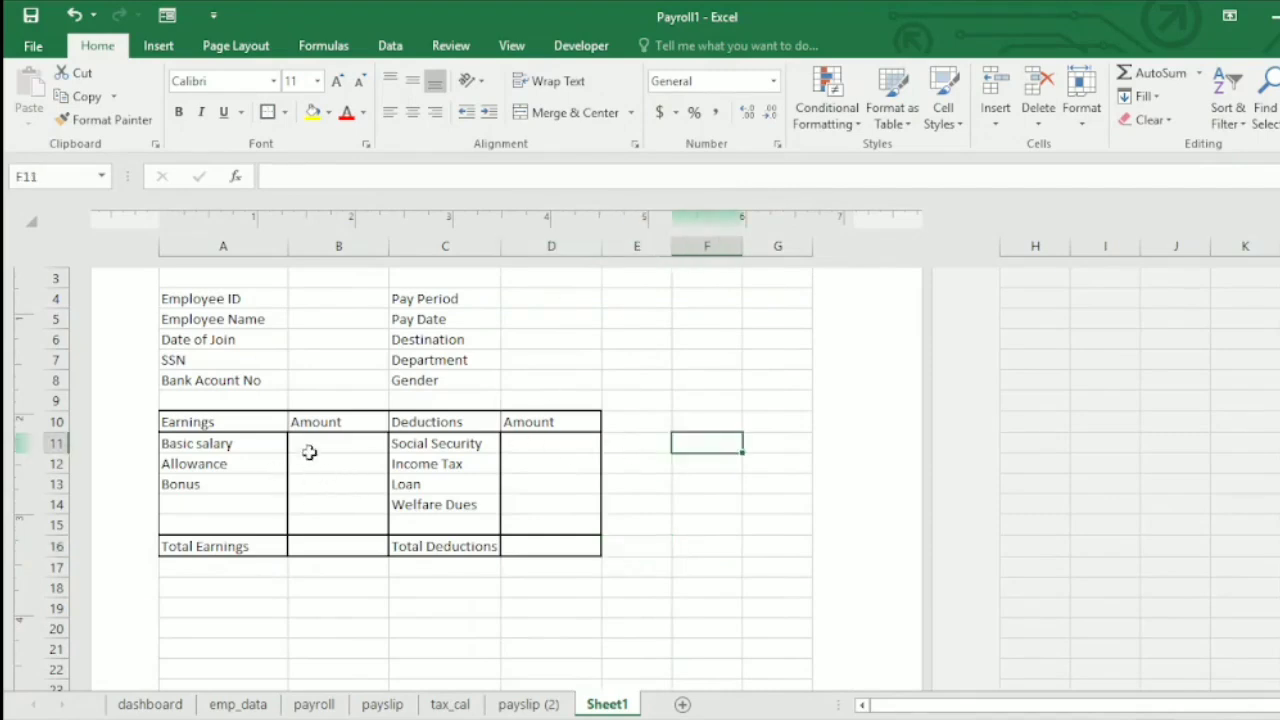
Fill the table's heading row A10:D10 with light grey
drag(194, 427, 550, 423)
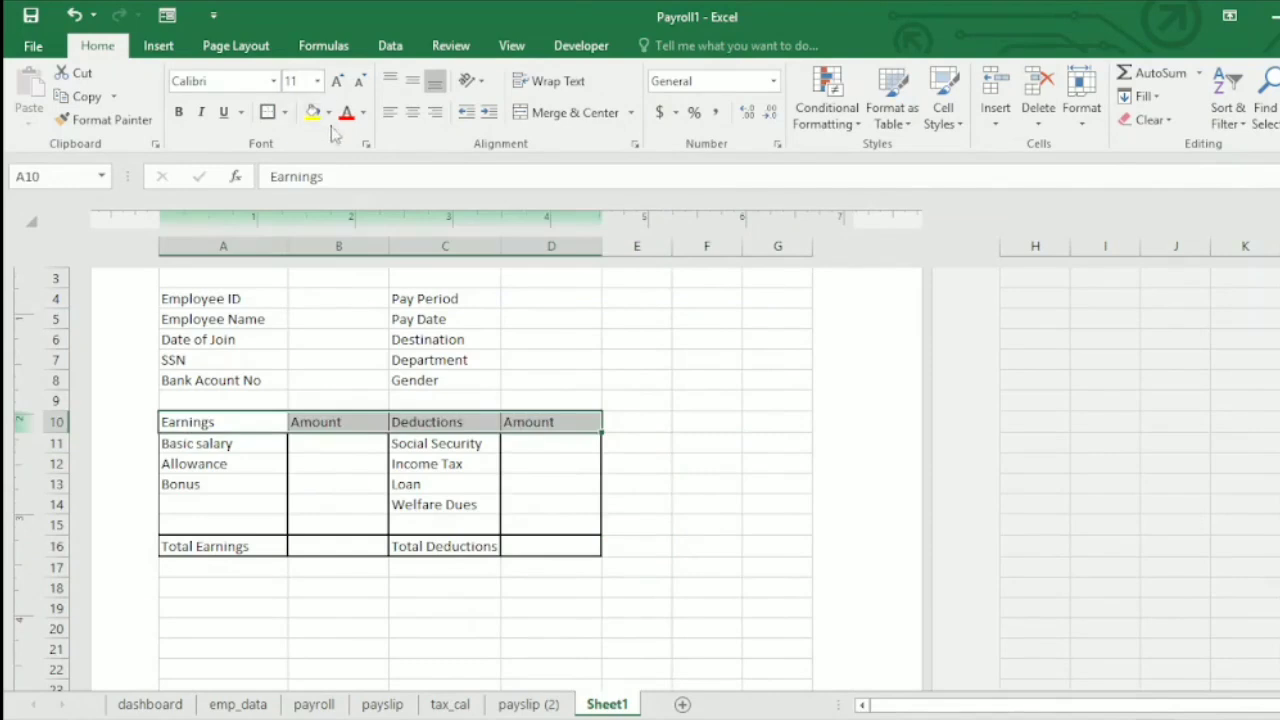
click(329, 113)
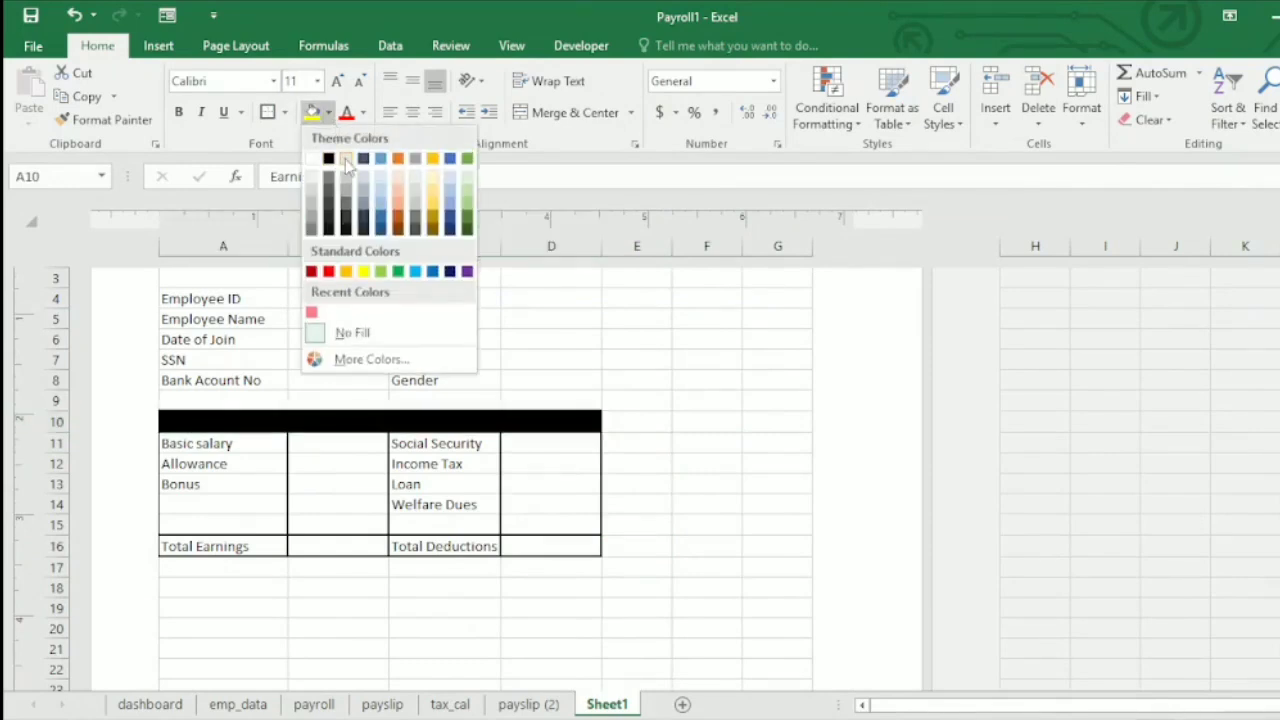
click(311, 158)
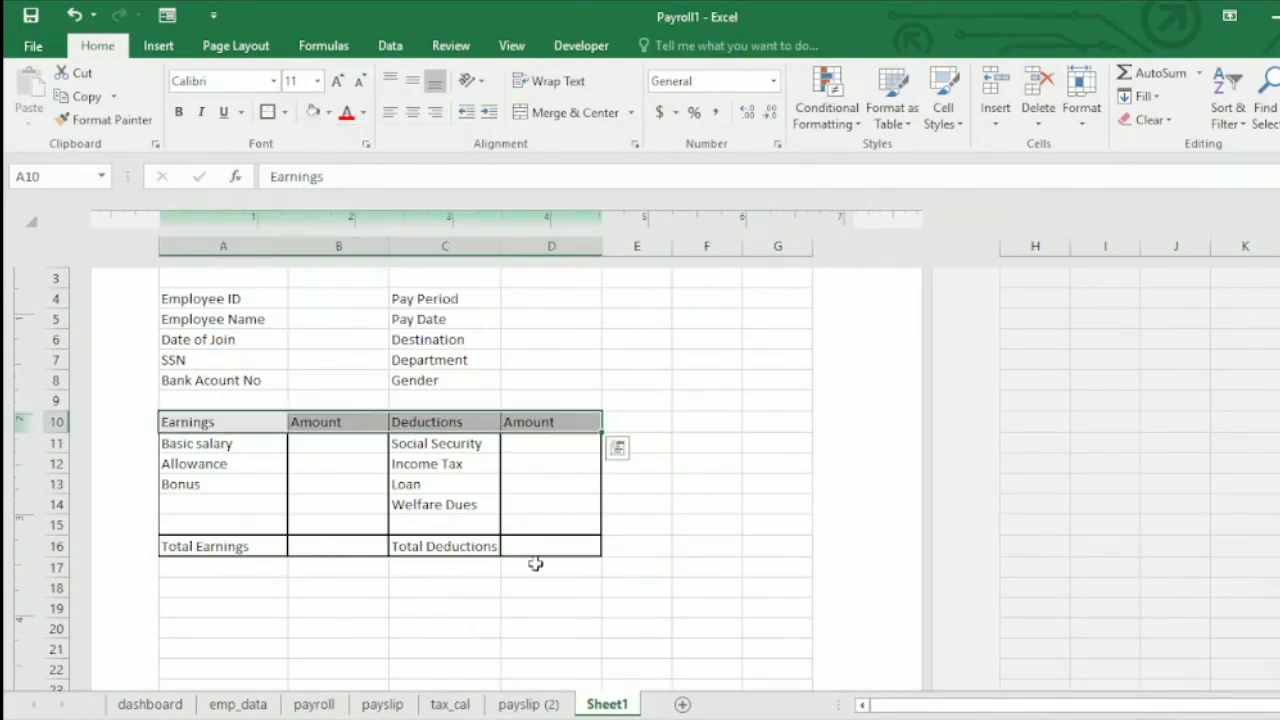
Enter the label NET INCOME in cell C17, under Total Deductions
click(445, 568)
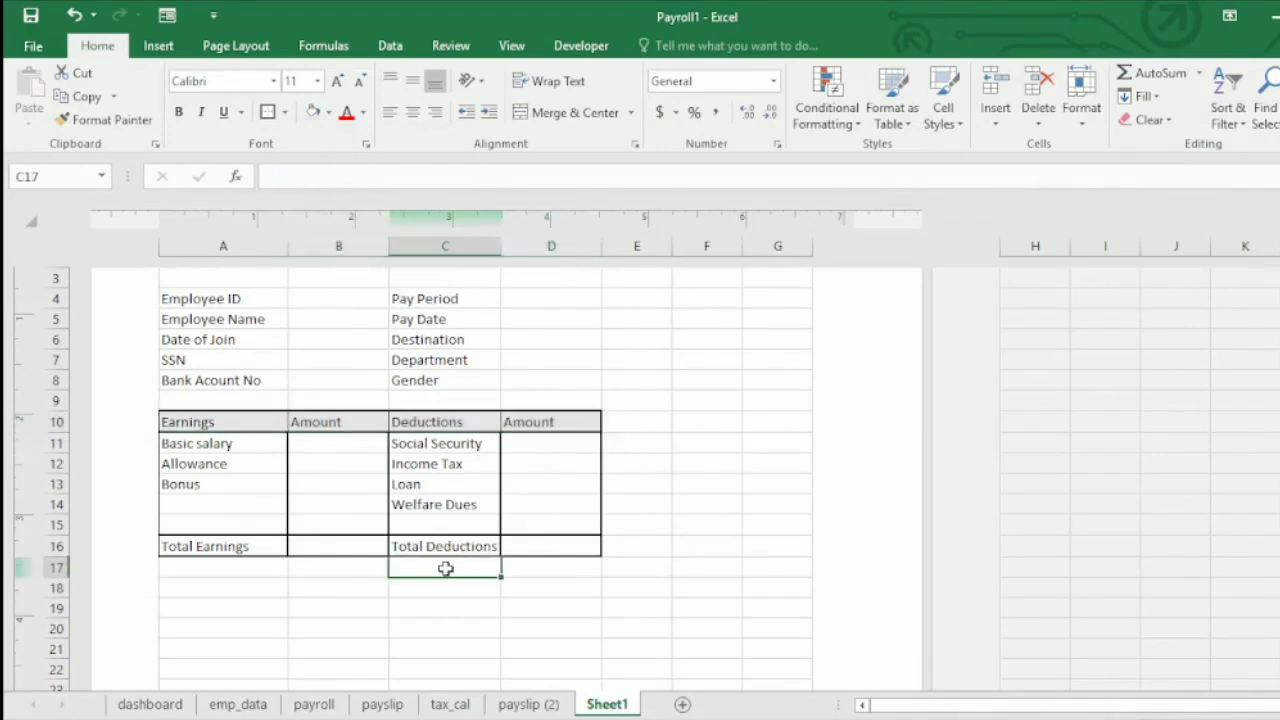
text(NET )
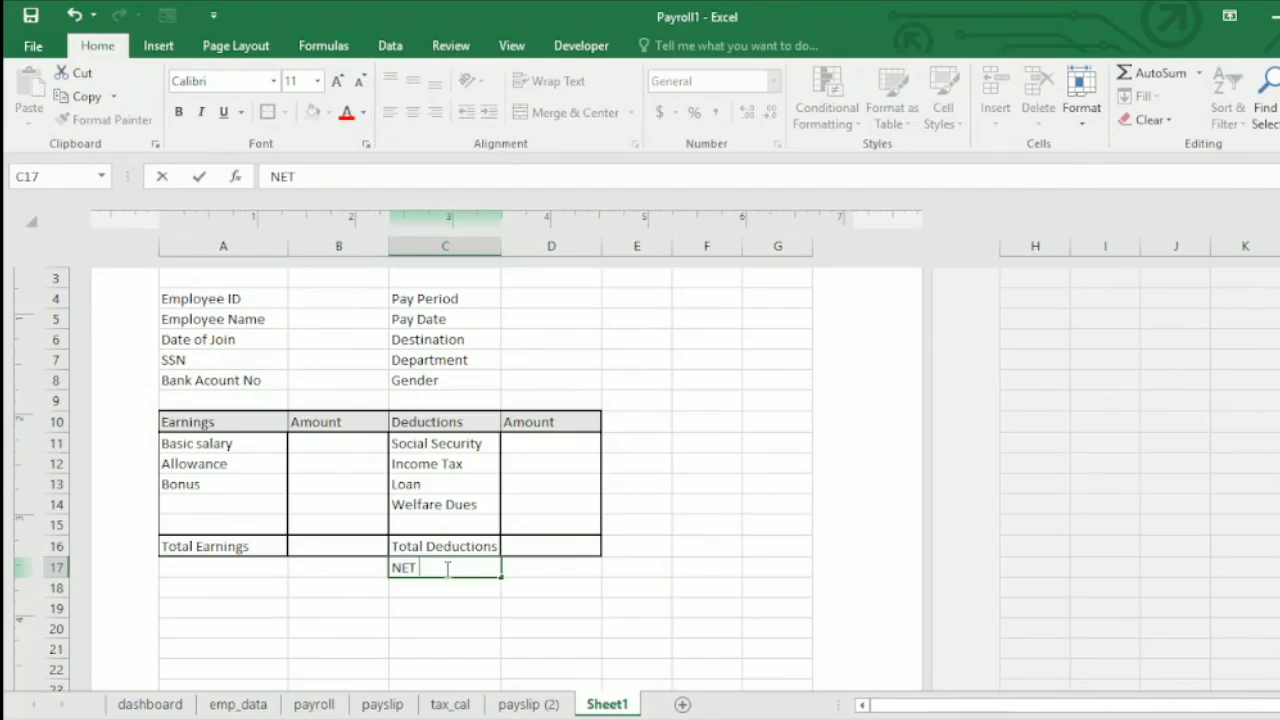
text(INCOME)
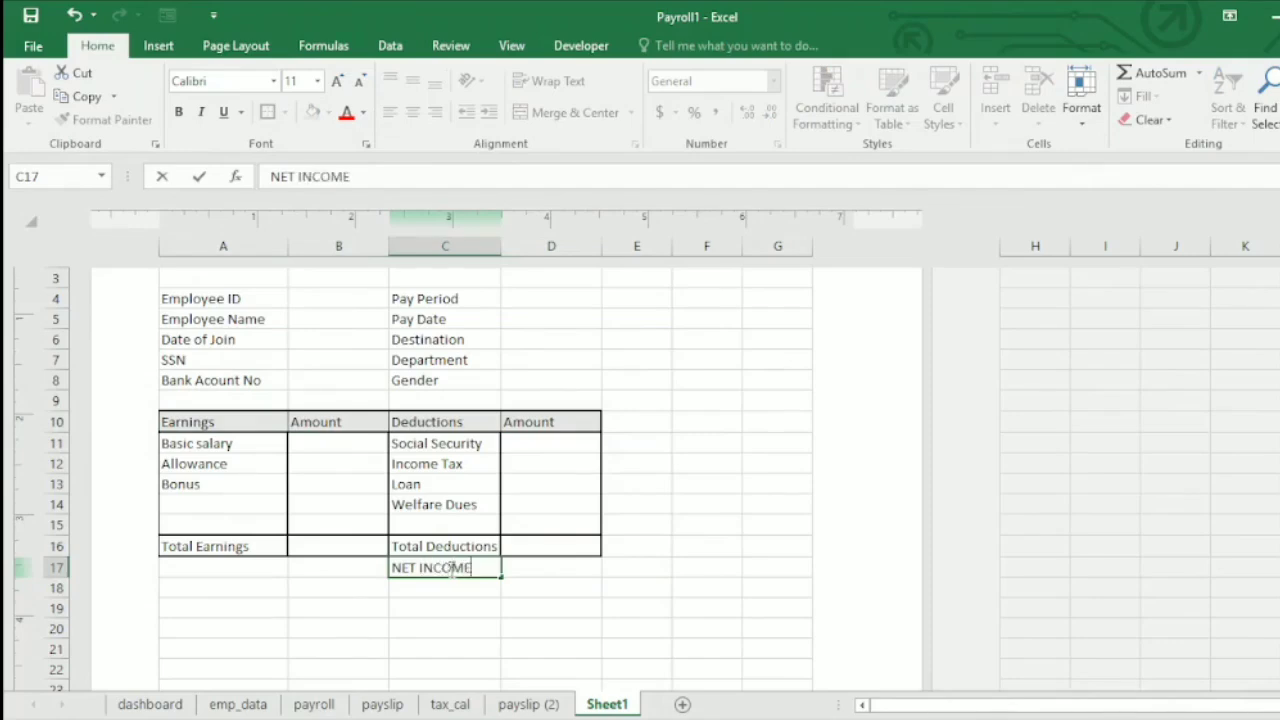
click(548, 571)
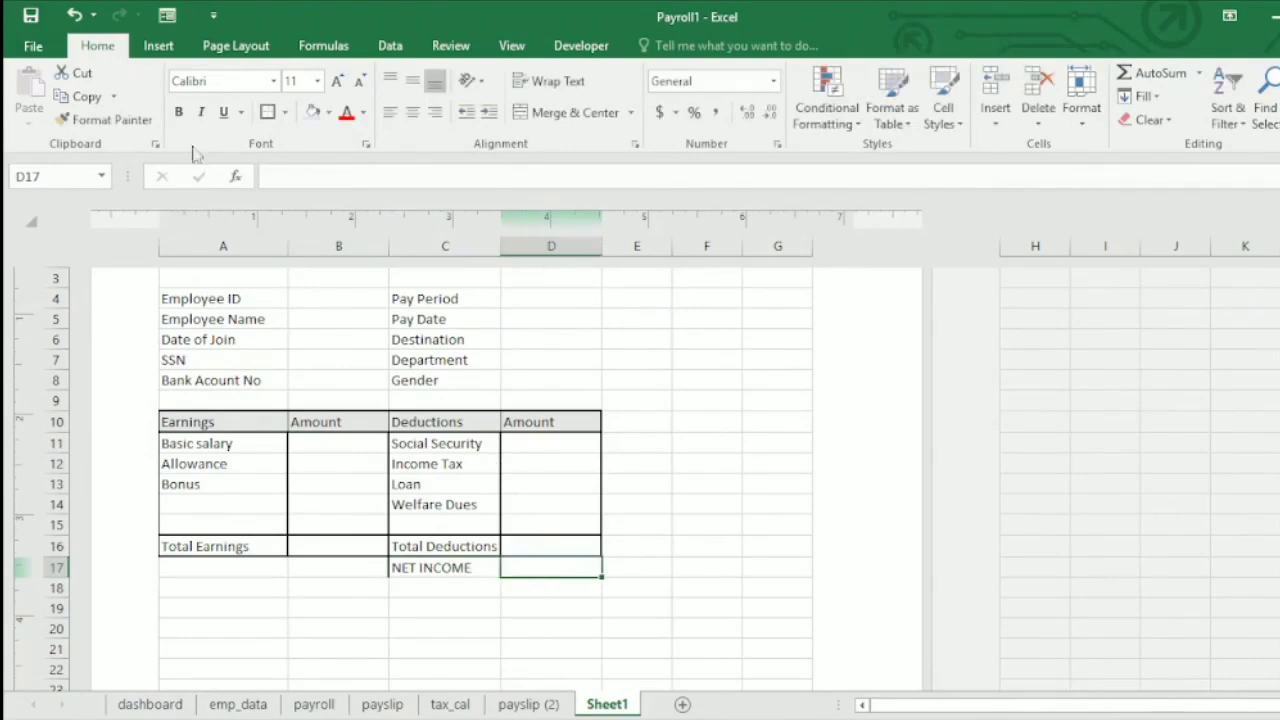
Make the net income cells C17:D17 bold and apply thick borders around them
click(178, 112)
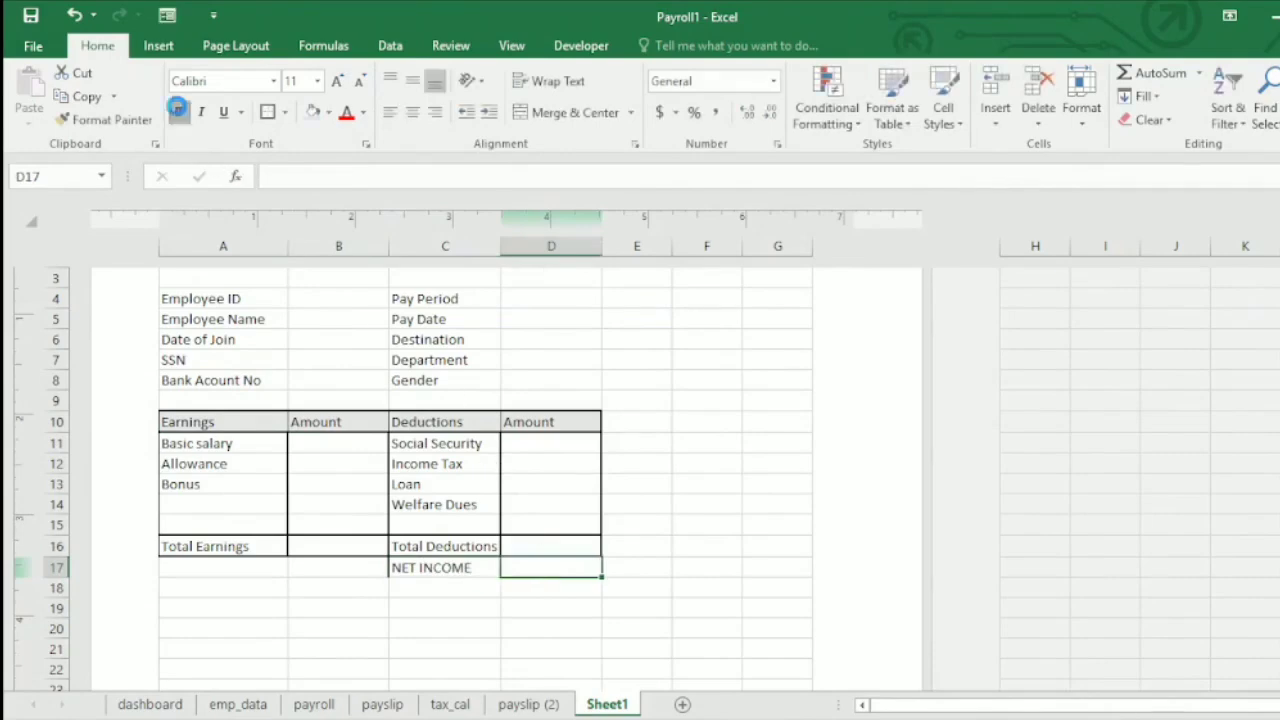
click(420, 565)
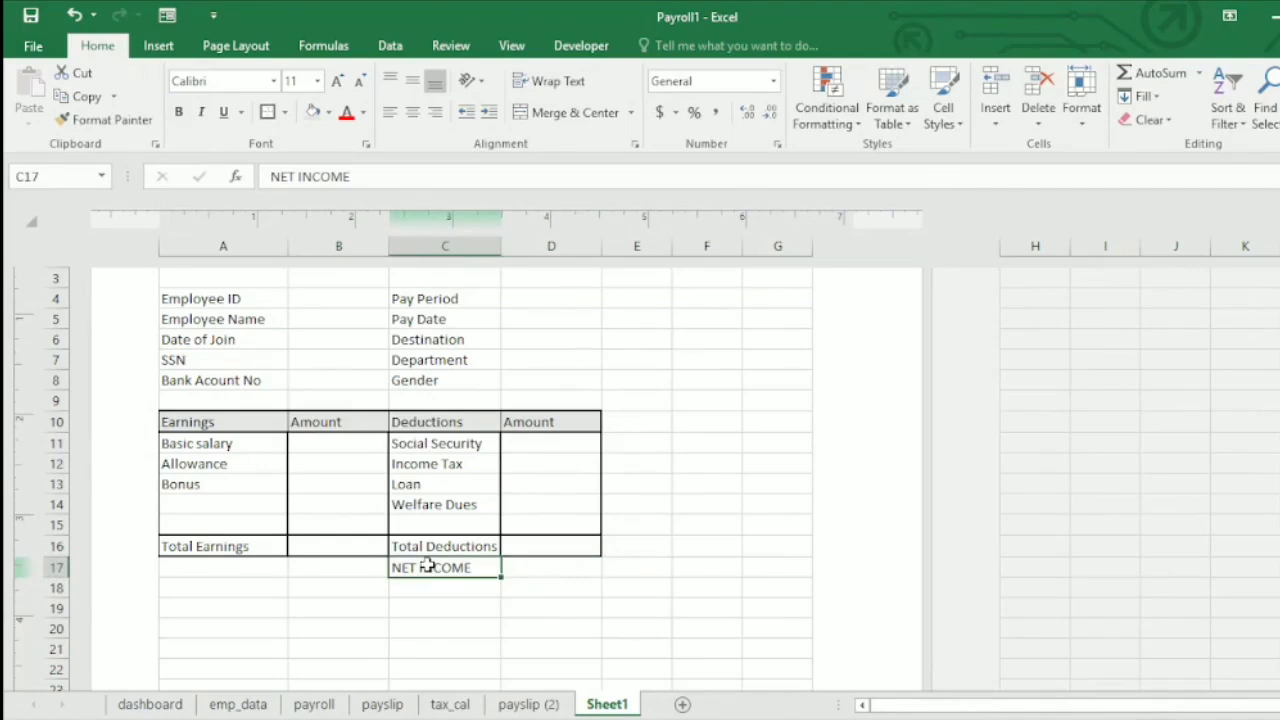
drag(428, 567, 540, 567)
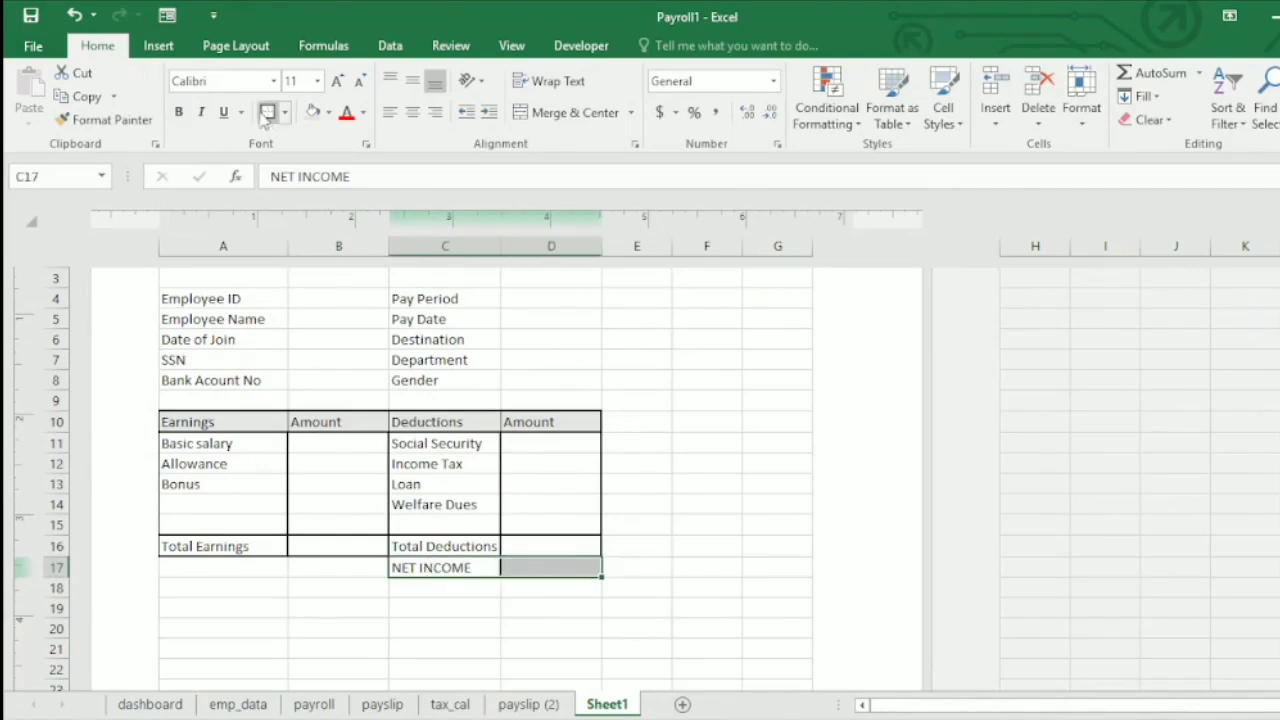
click(178, 115)
click(637, 562)
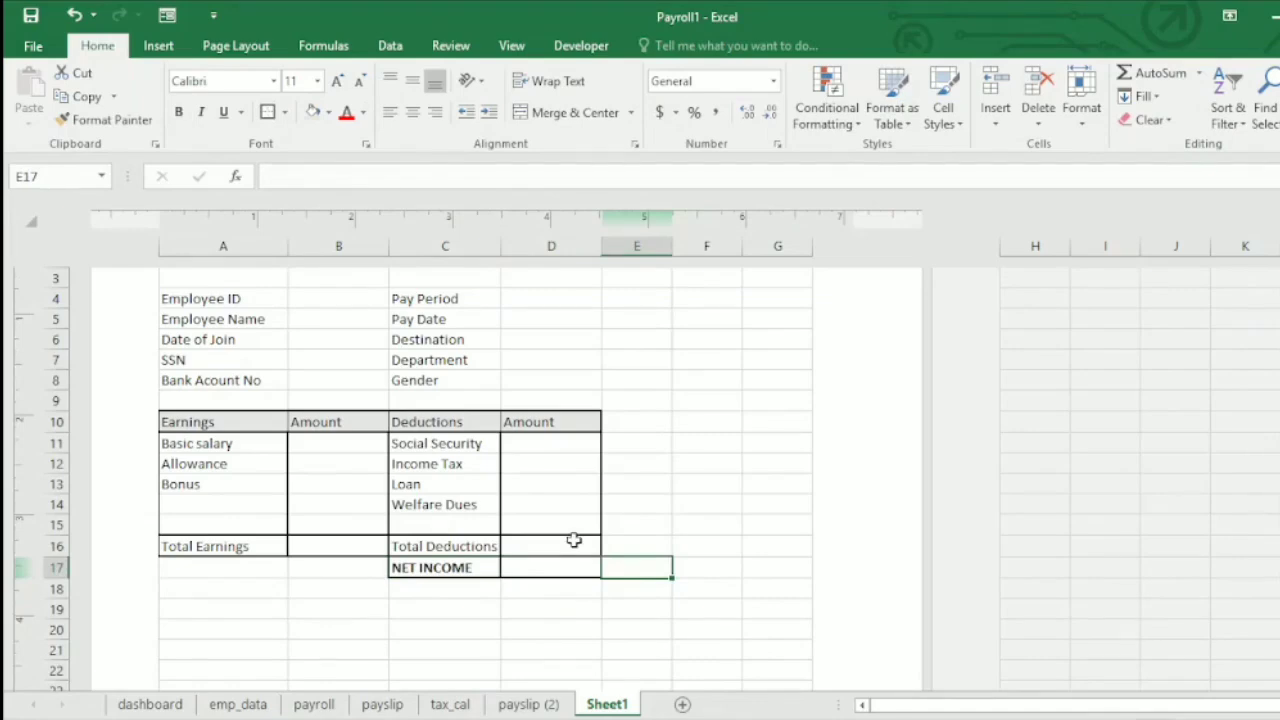
Calculate the Bonus amount in cell B13 as 5% of the basic salary with =B11*5%
click(348, 446)
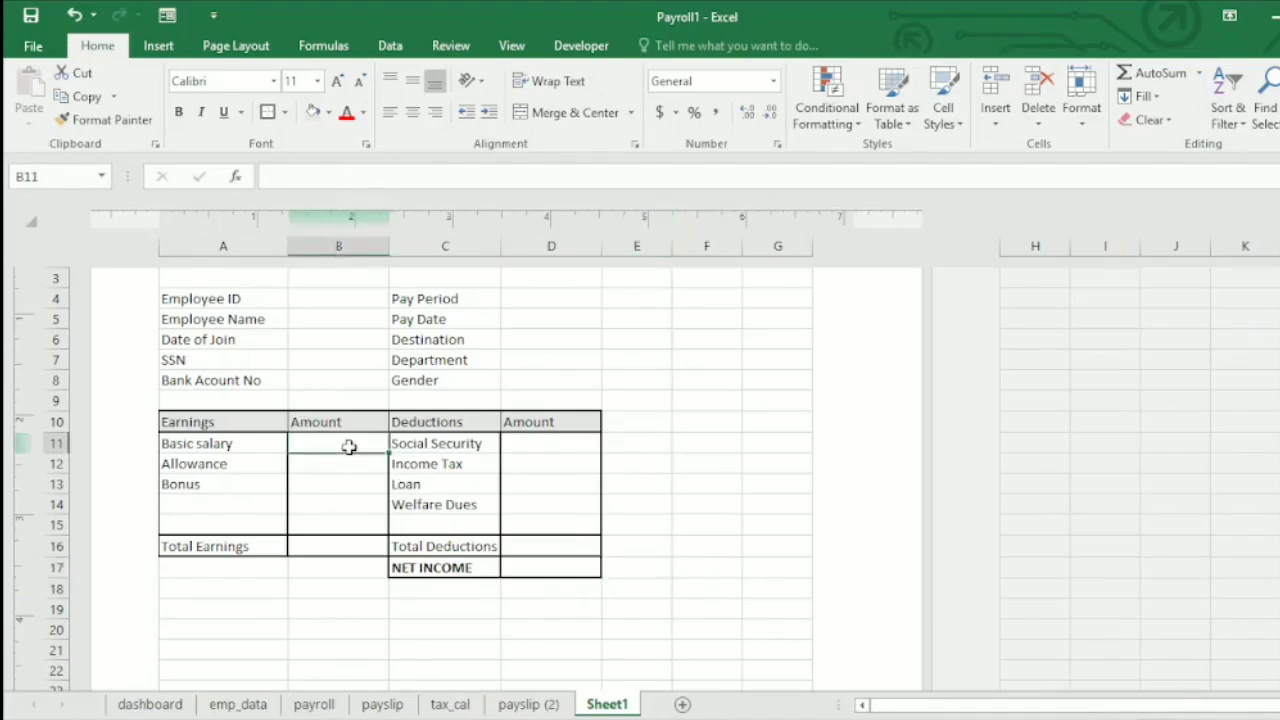
click(339, 465)
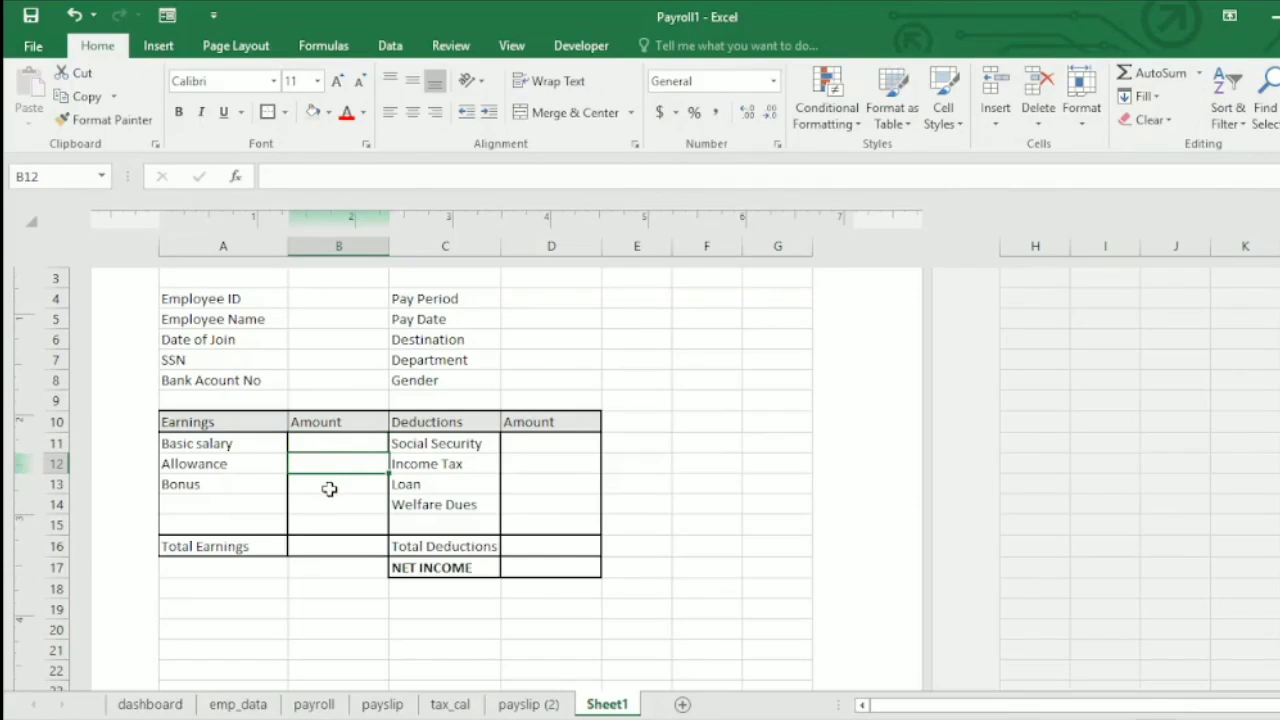
click(329, 488)
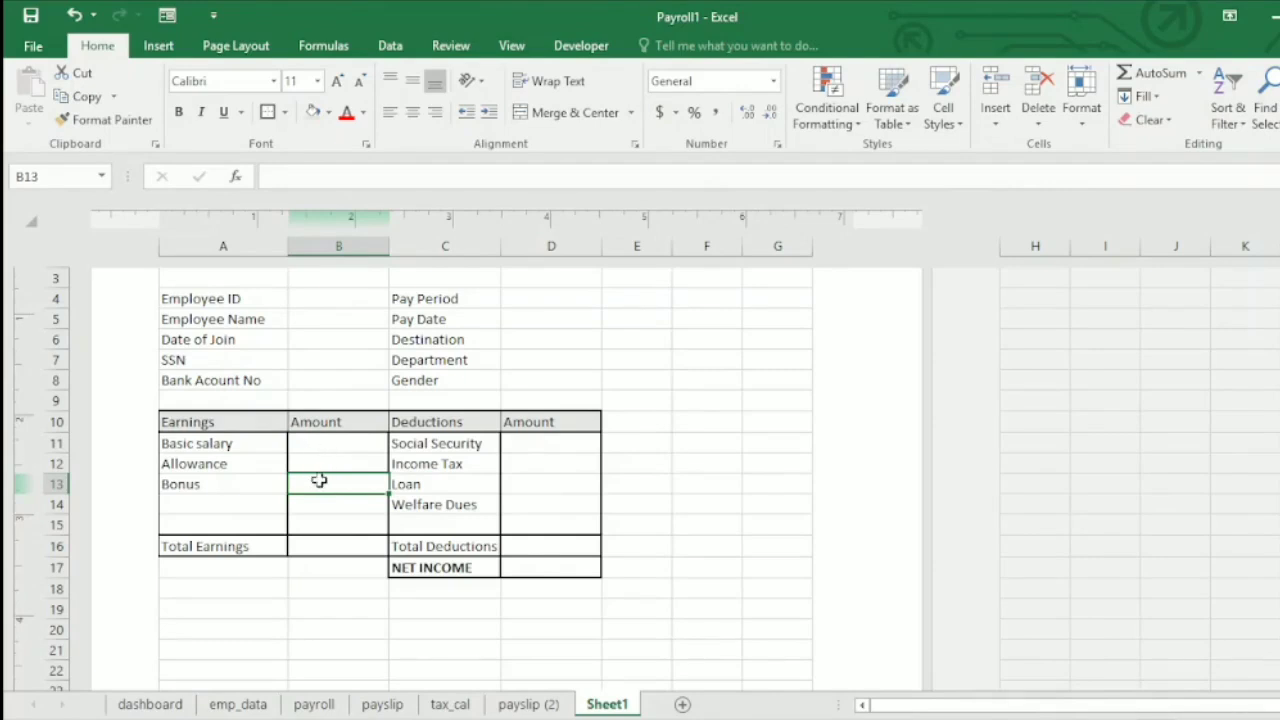
text(=)
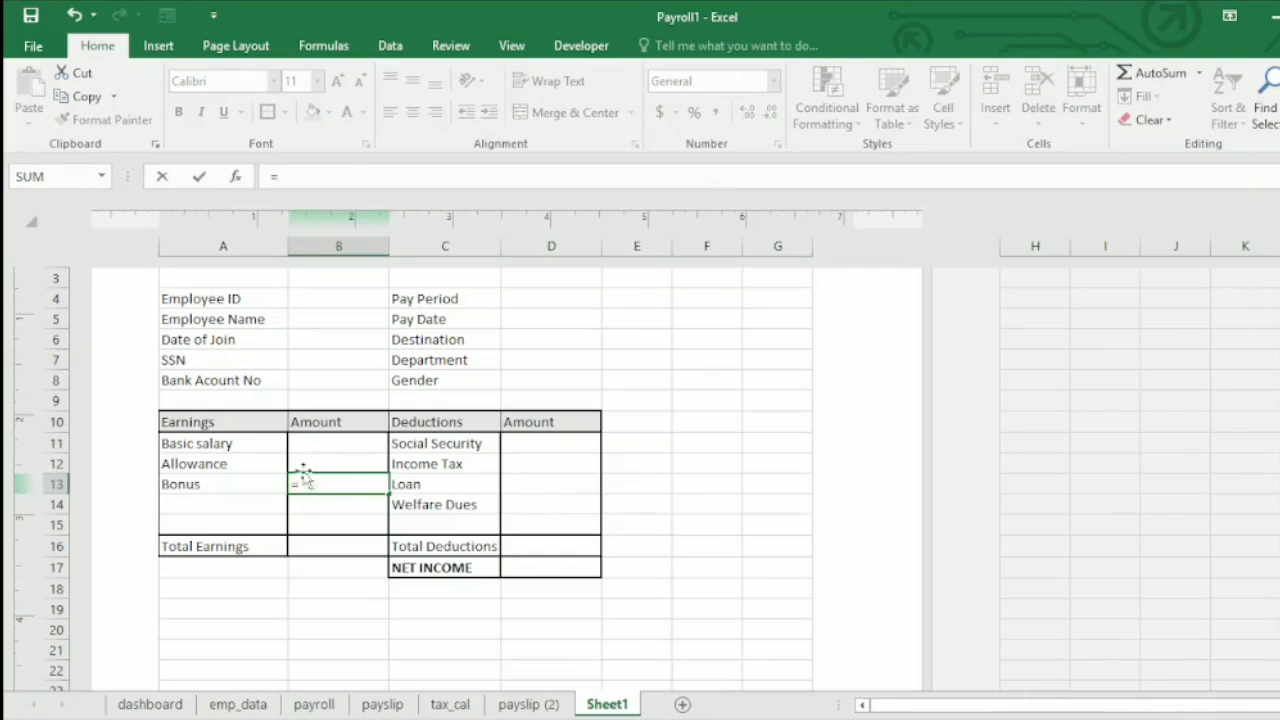
click(318, 446)
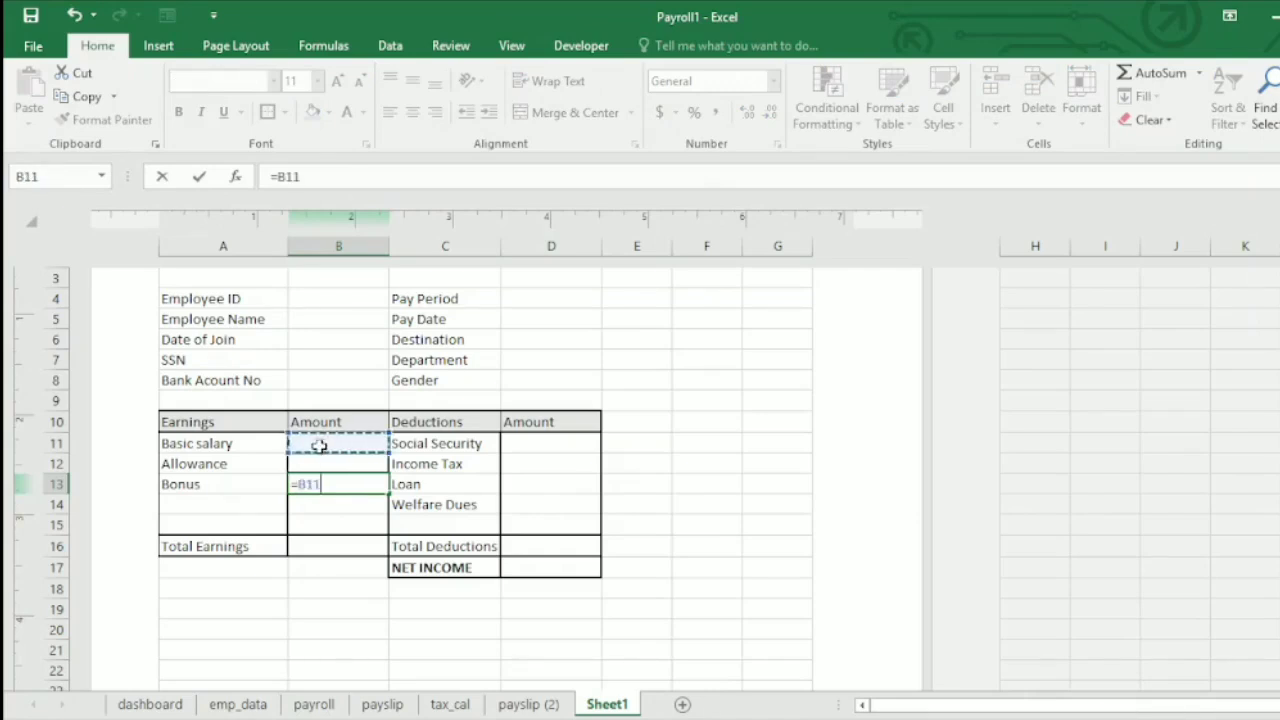
text(*5)
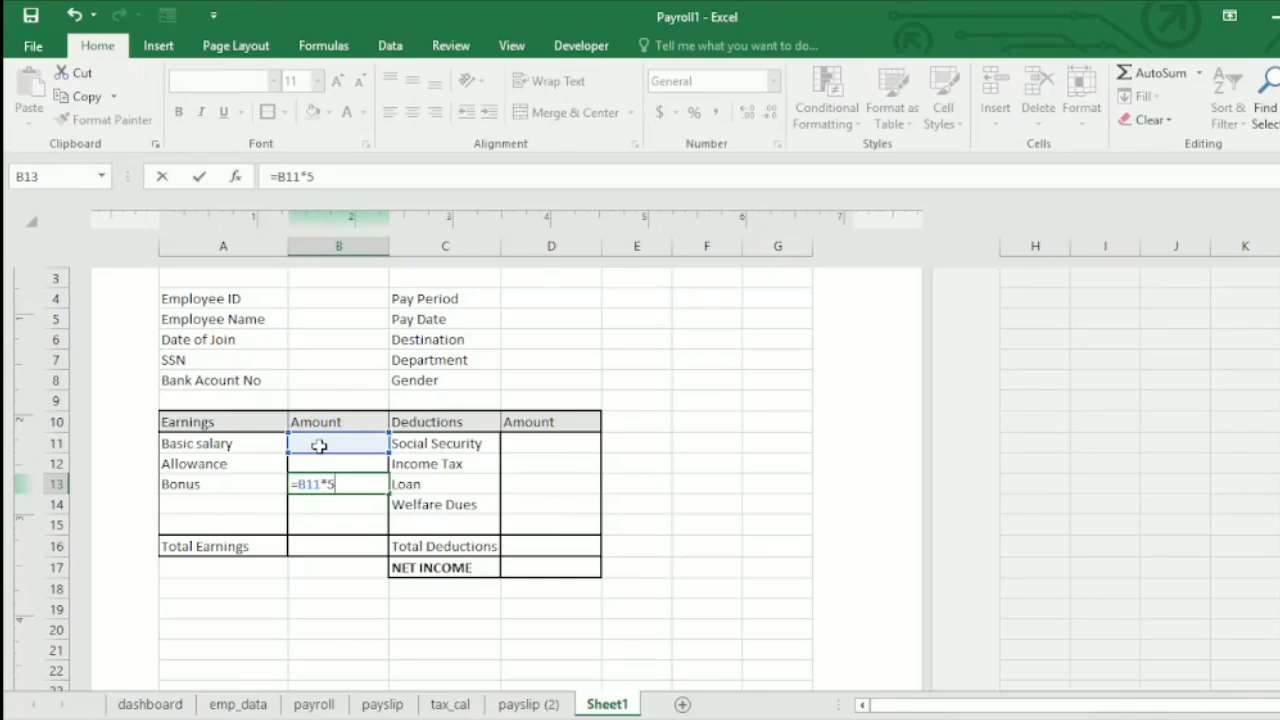
text(%)
key(Return)
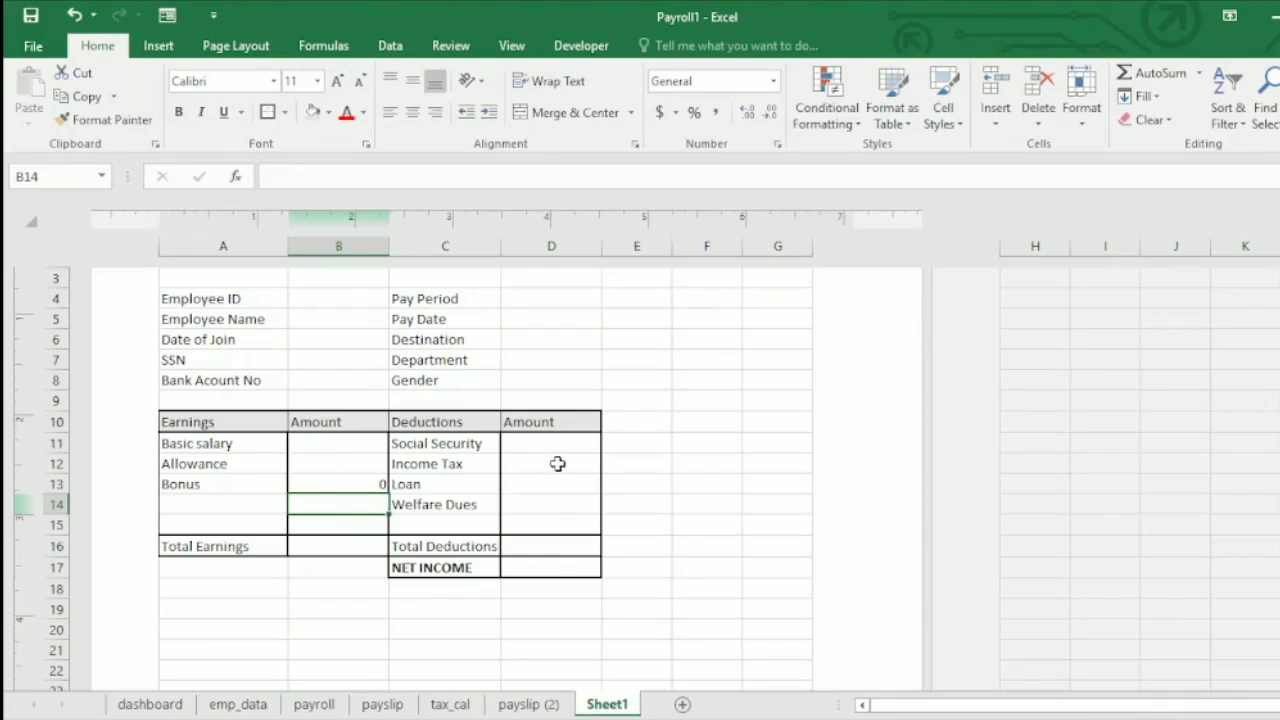
Total the earnings in cell B16 with the formula =SUM(B11:B15)
click(316, 550)
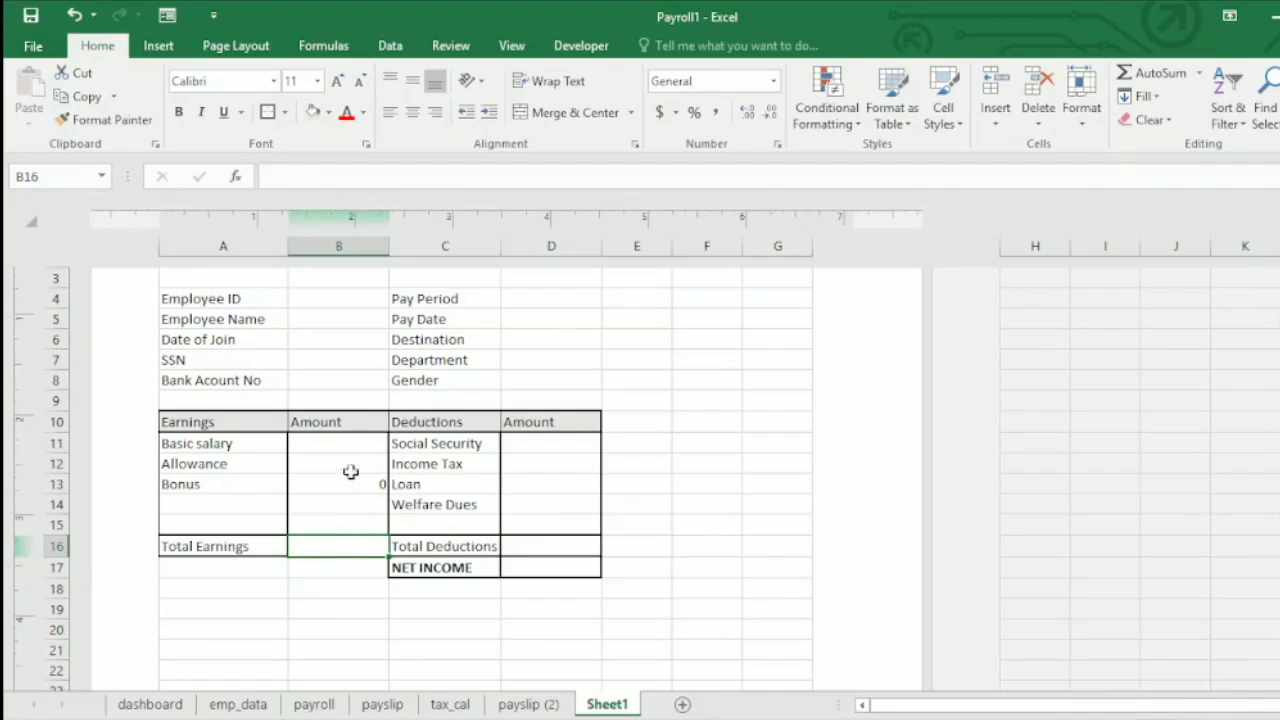
text(=)
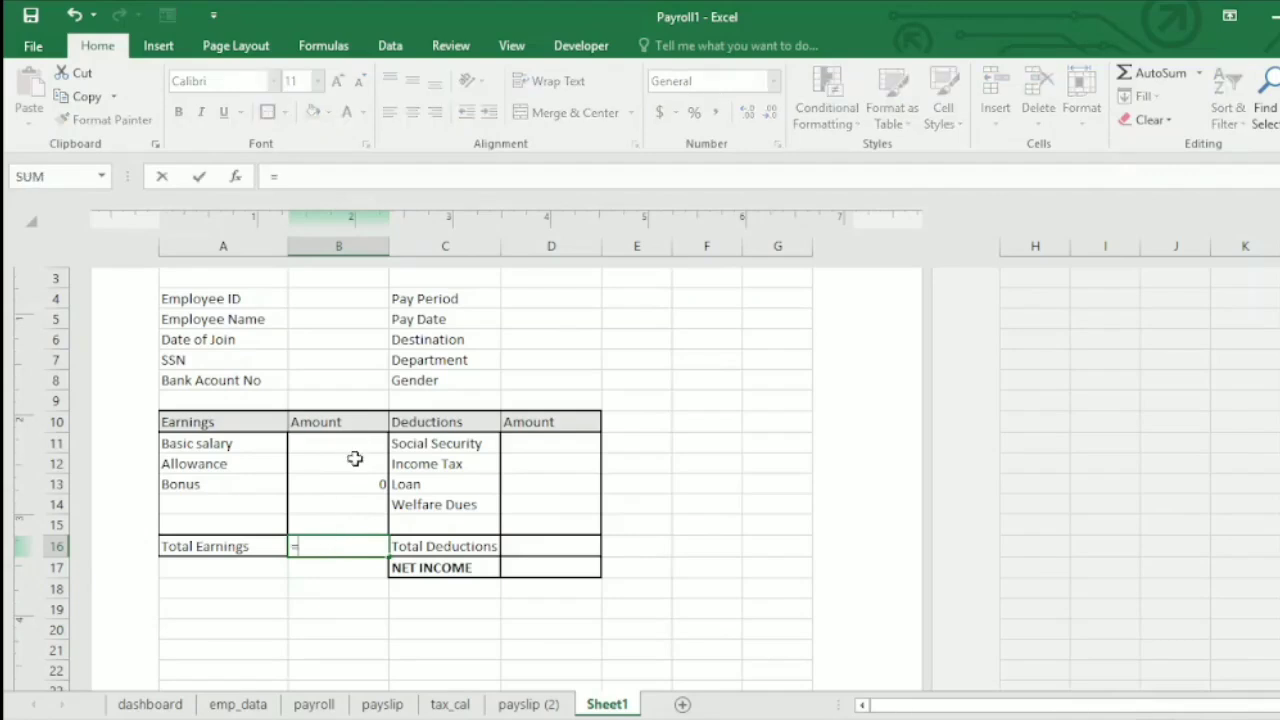
text(sum)
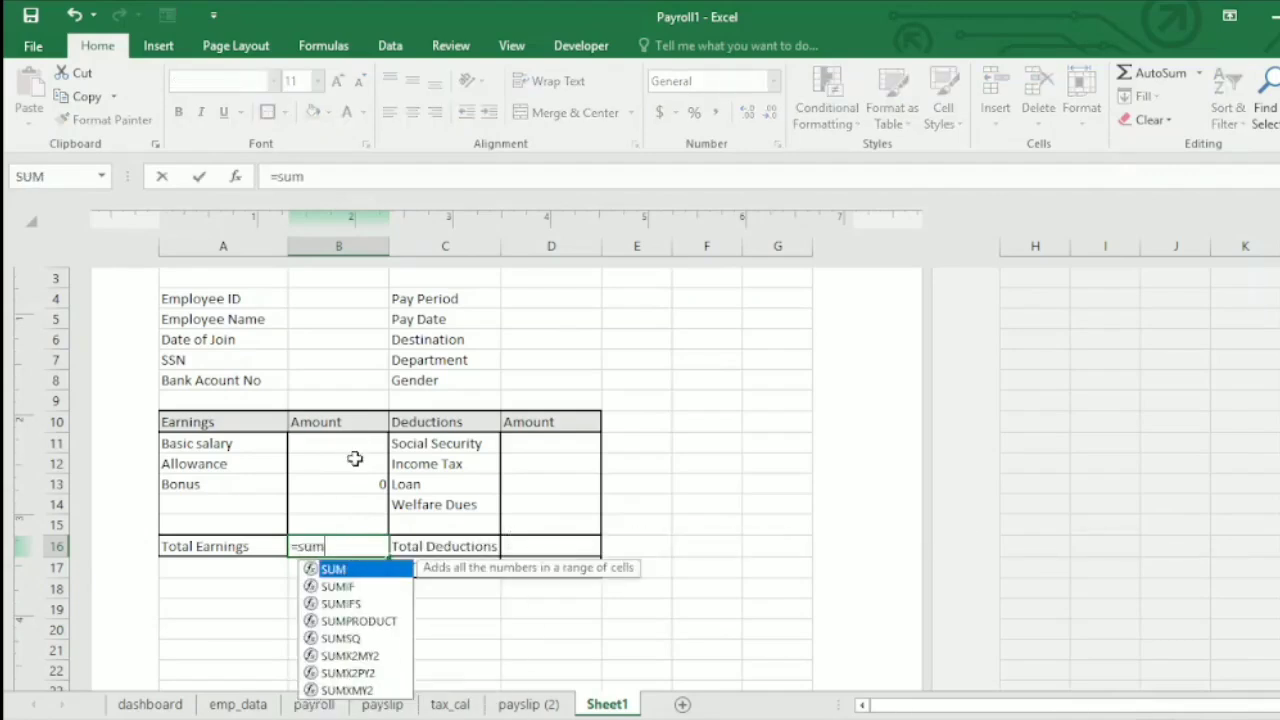
key(Tab)
click(365, 441)
drag(365, 441, 371, 521)
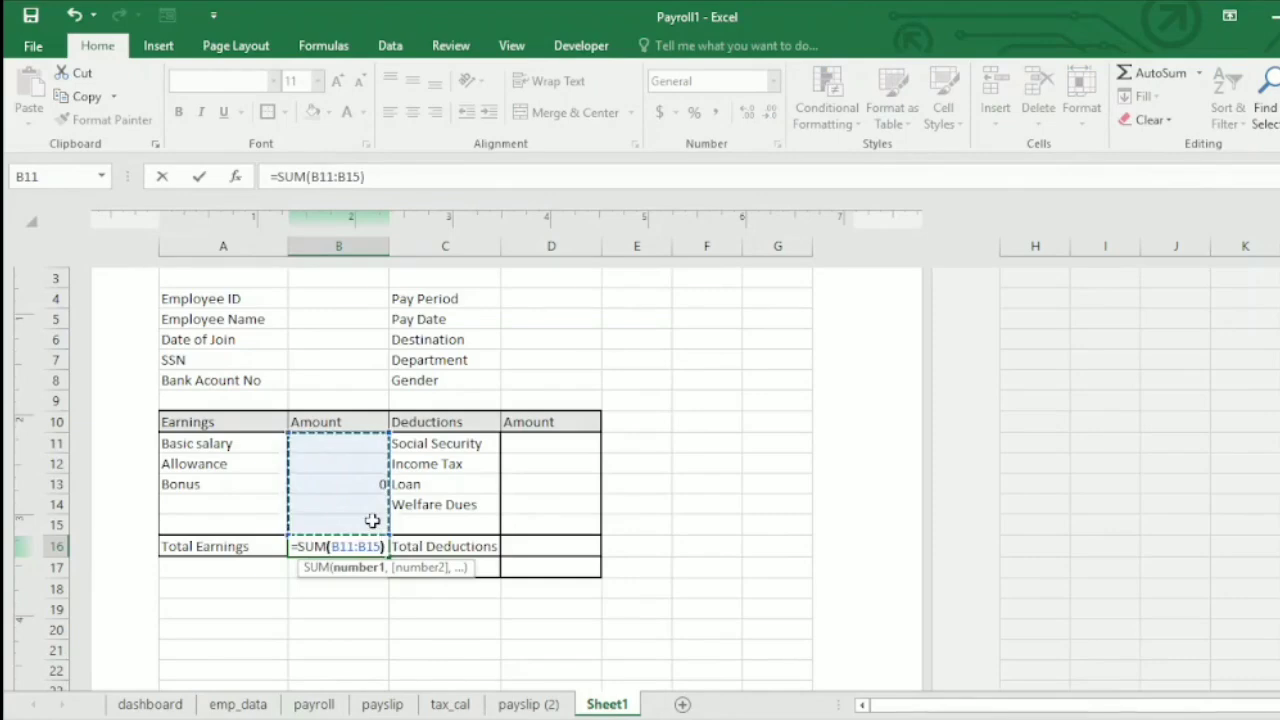
key(Return)
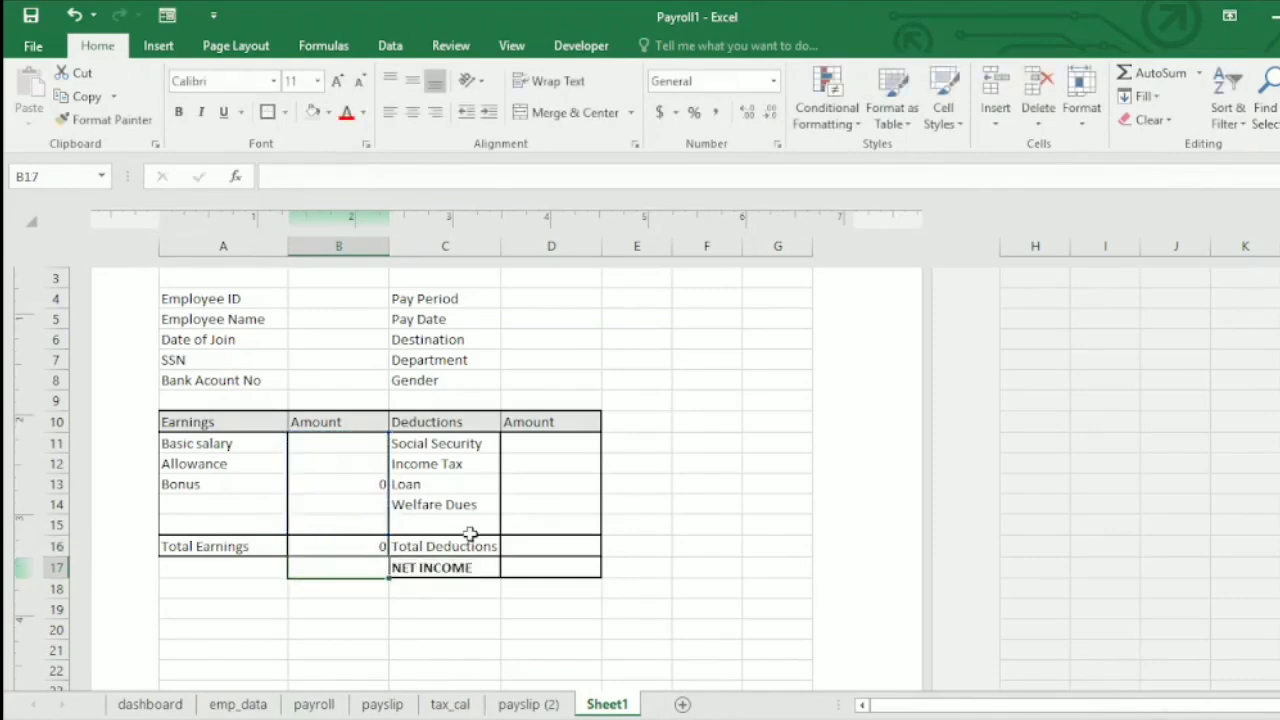
Enter the Social Security formula =A11*5.5% in cell D11
click(530, 440)
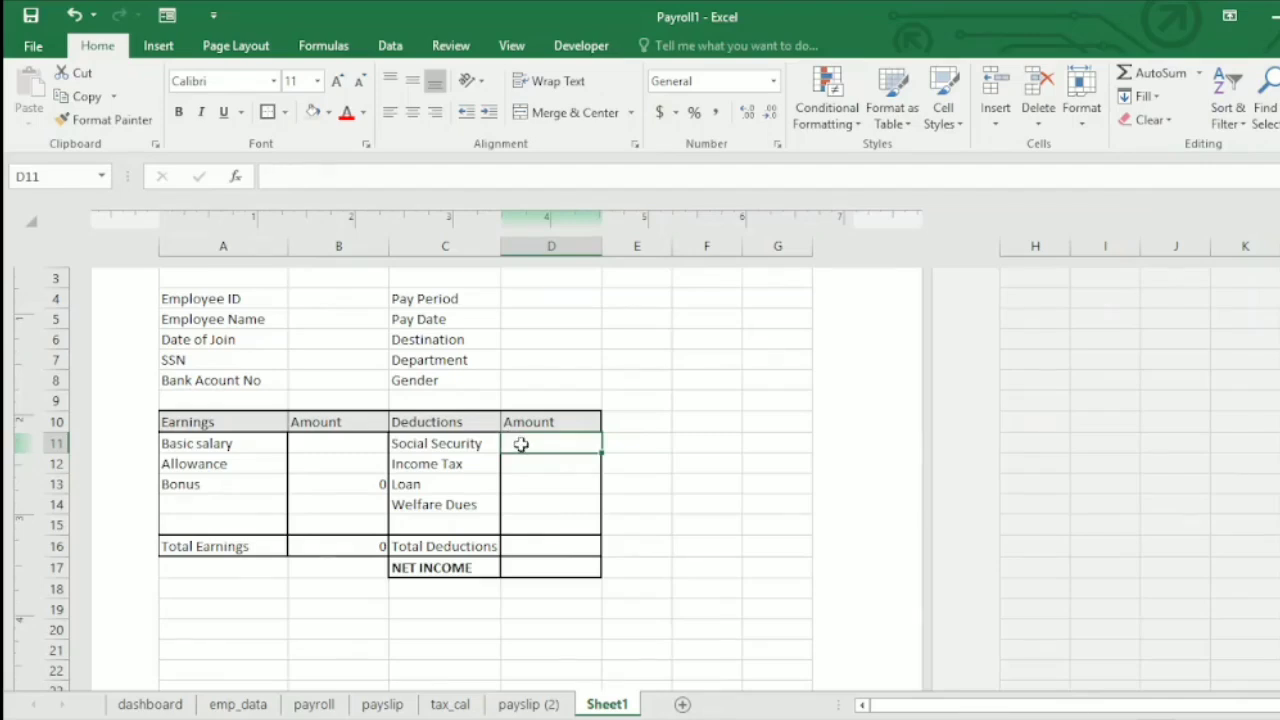
text(=)
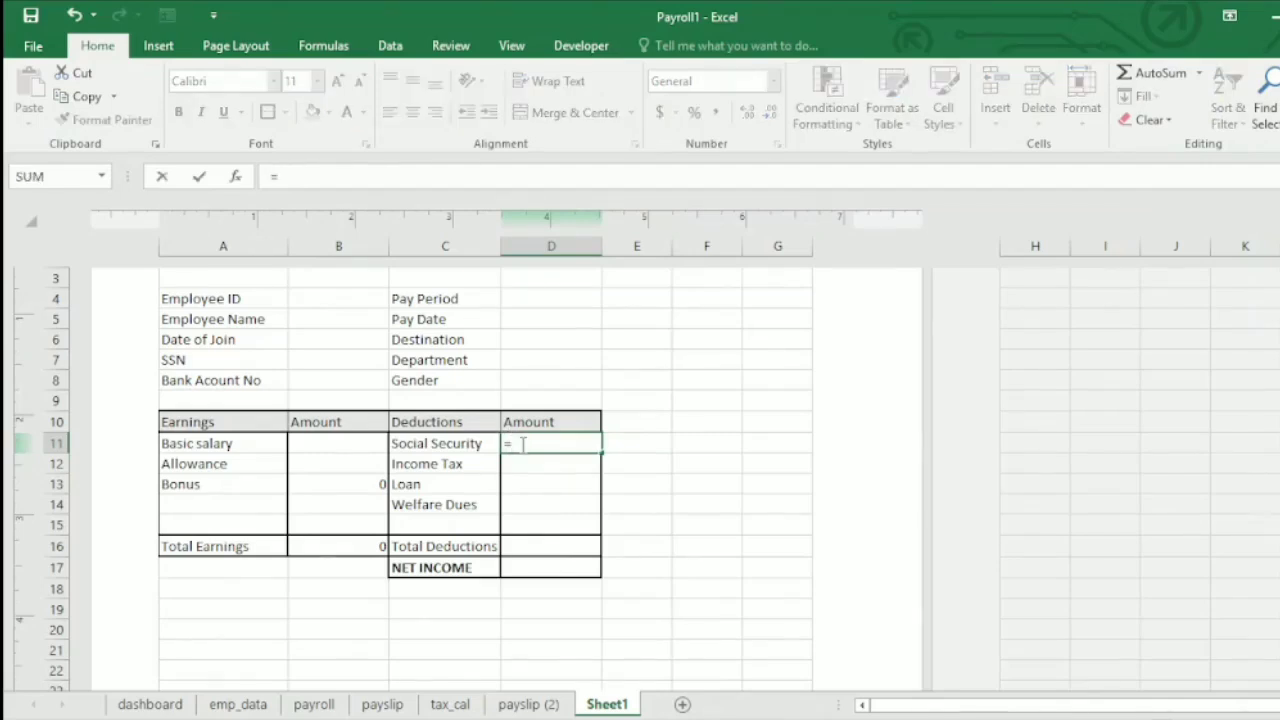
click(246, 449)
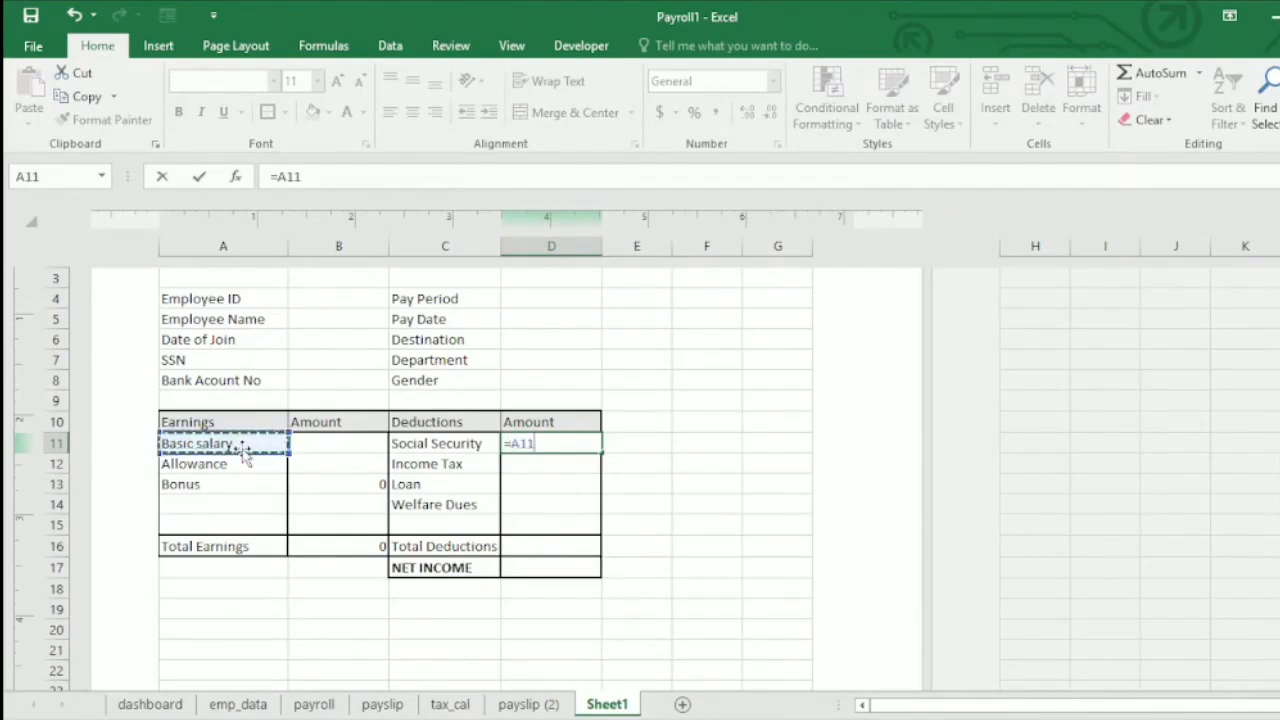
text(*)
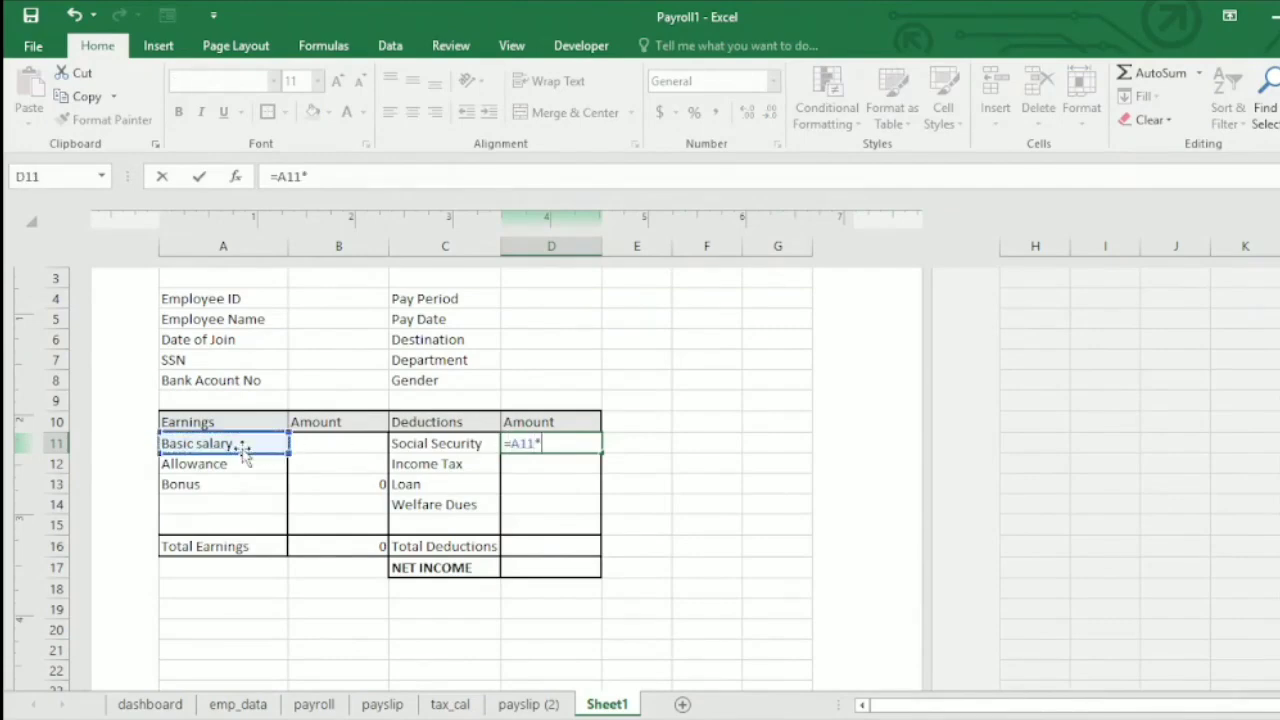
text(5.5%)
key(Return)
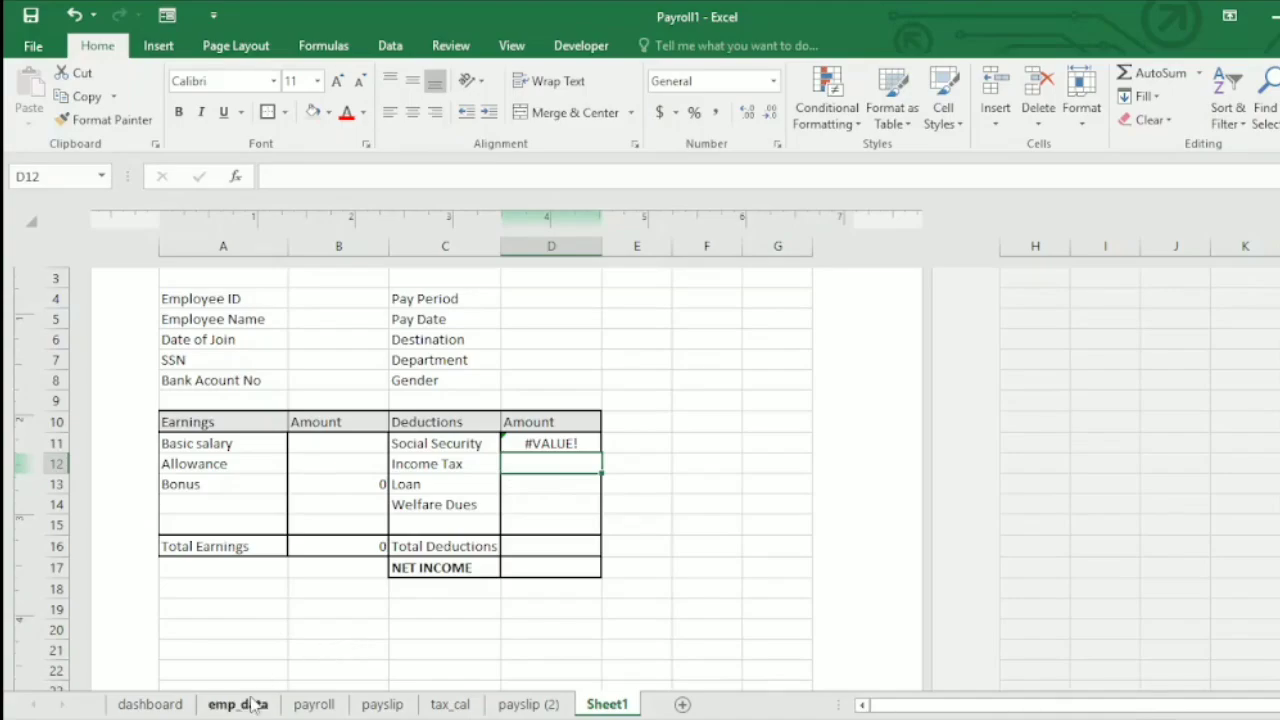
Examine the Income Tax (PAYE) formula in cell G5 of the payroll sheet without changing it, and return to Sheet1
click(313, 704)
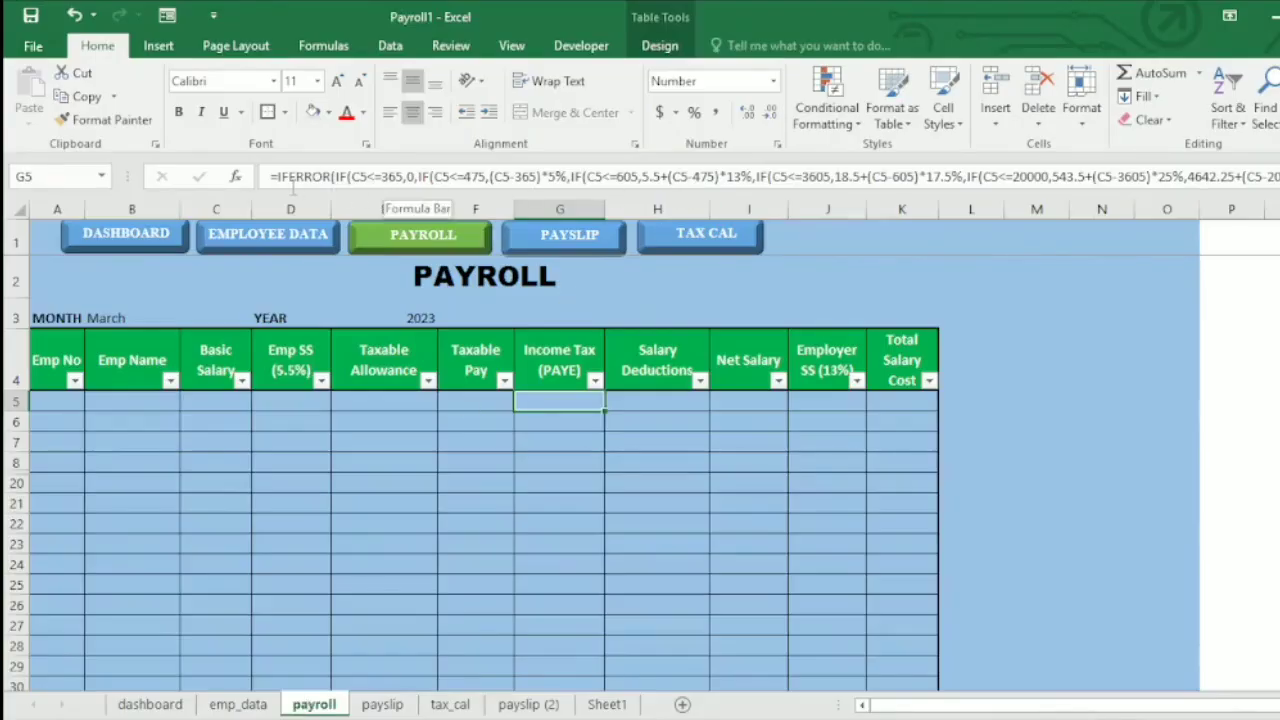
click(272, 176)
drag(274, 177, 500, 211)
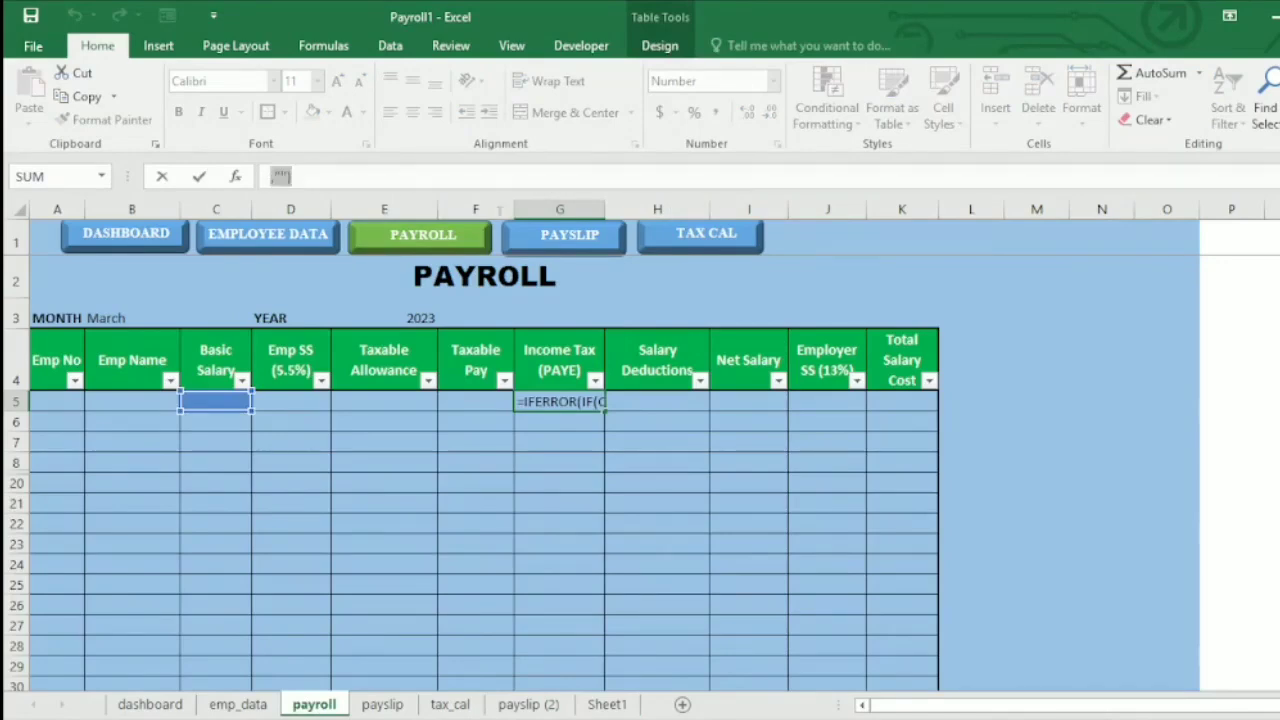
click(268, 177)
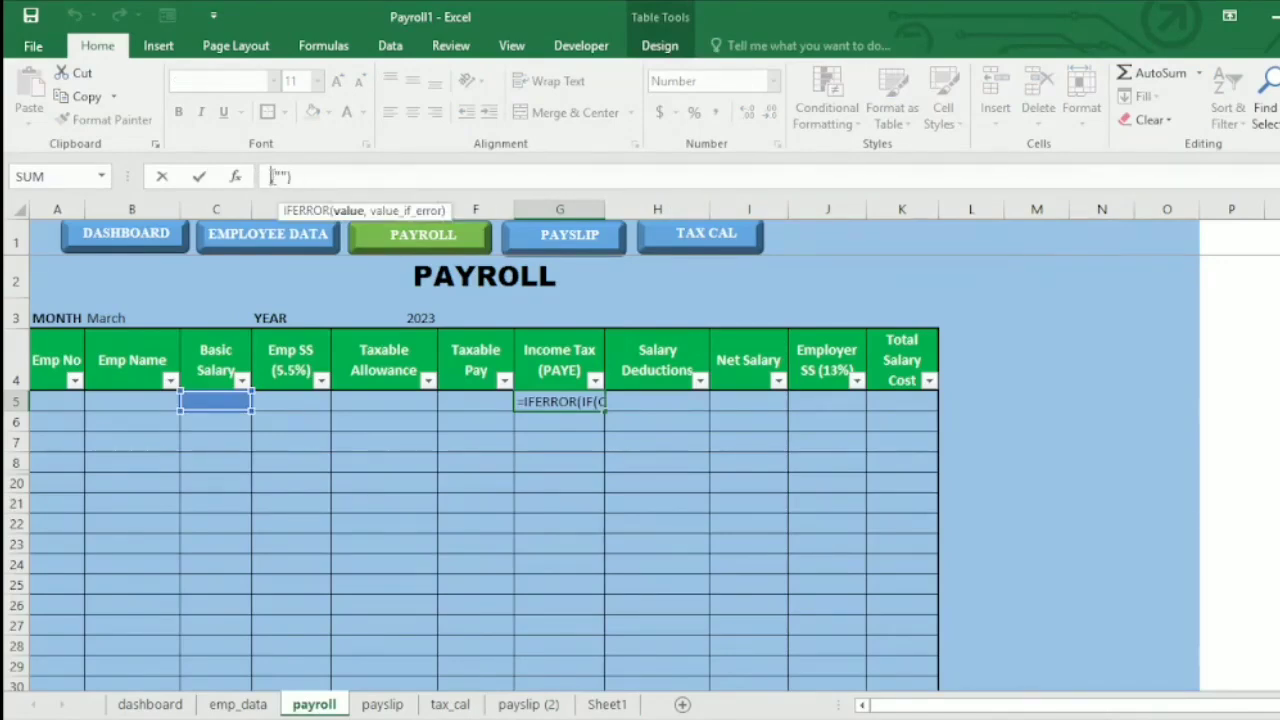
key(Left)
key(Left)
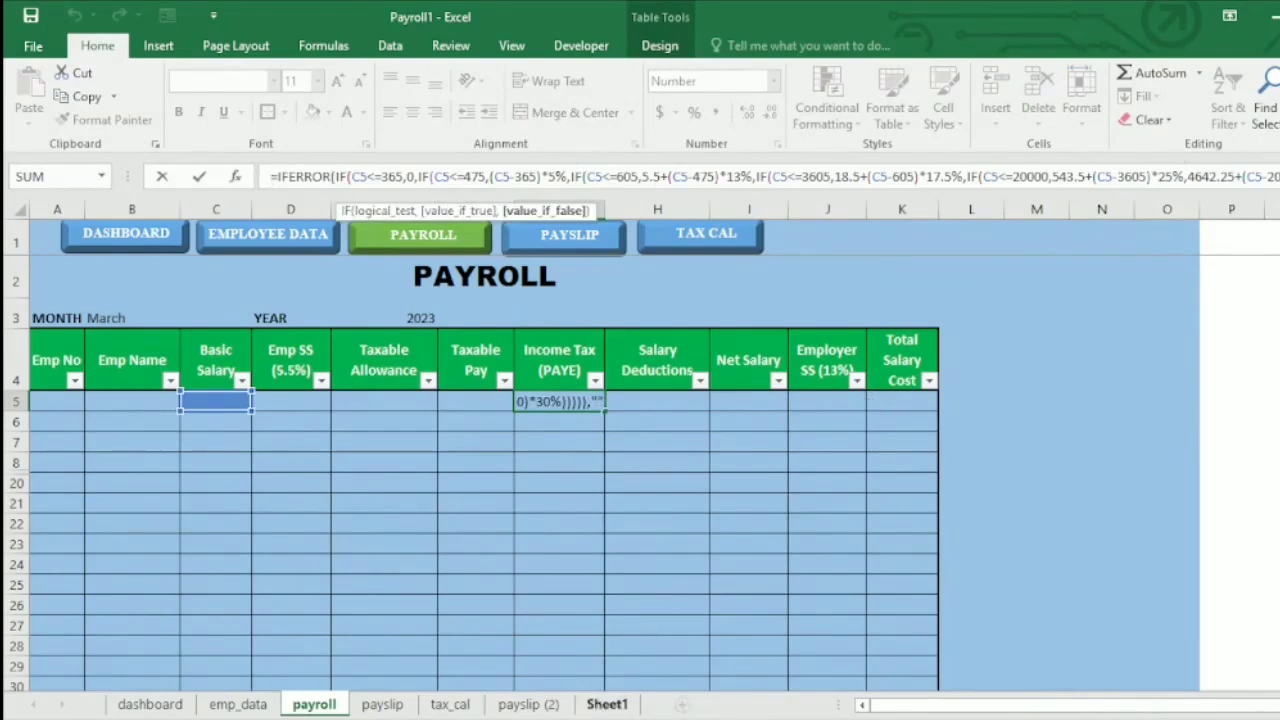
key(Escape)
click(600, 706)
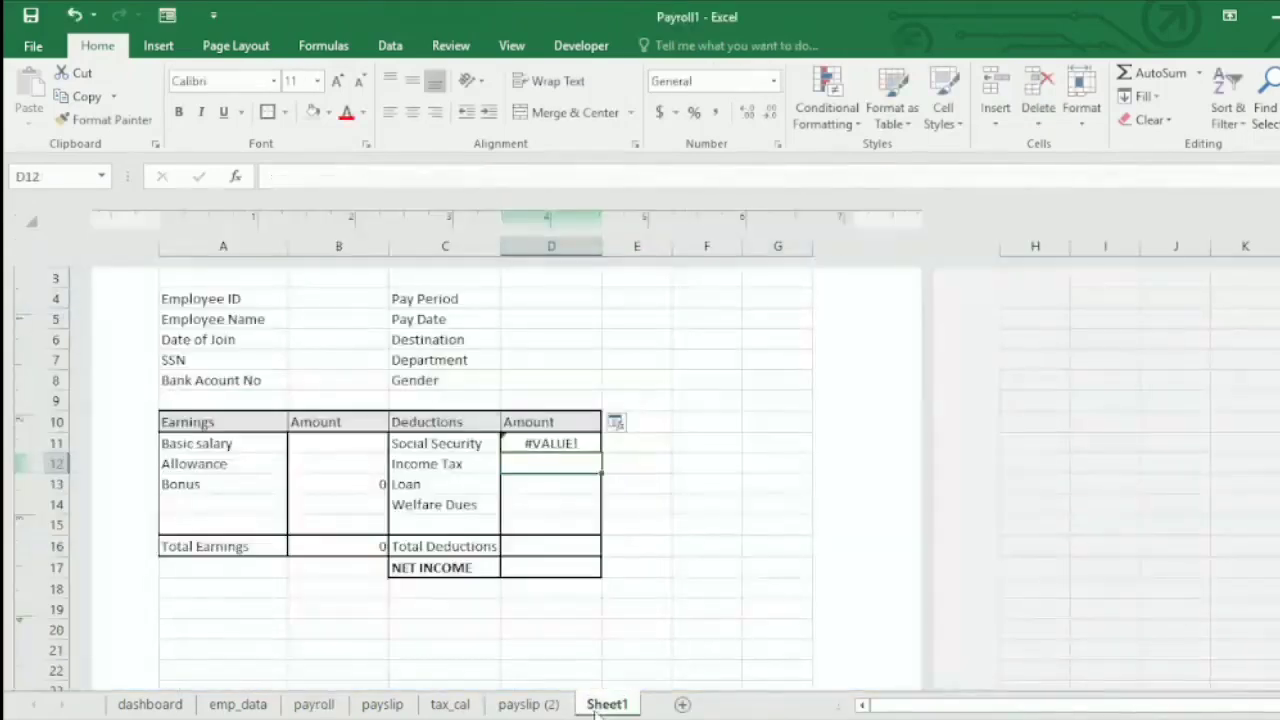
Total the deductions in cell D16 with the formula =SUM(D11:D15)
click(525, 484)
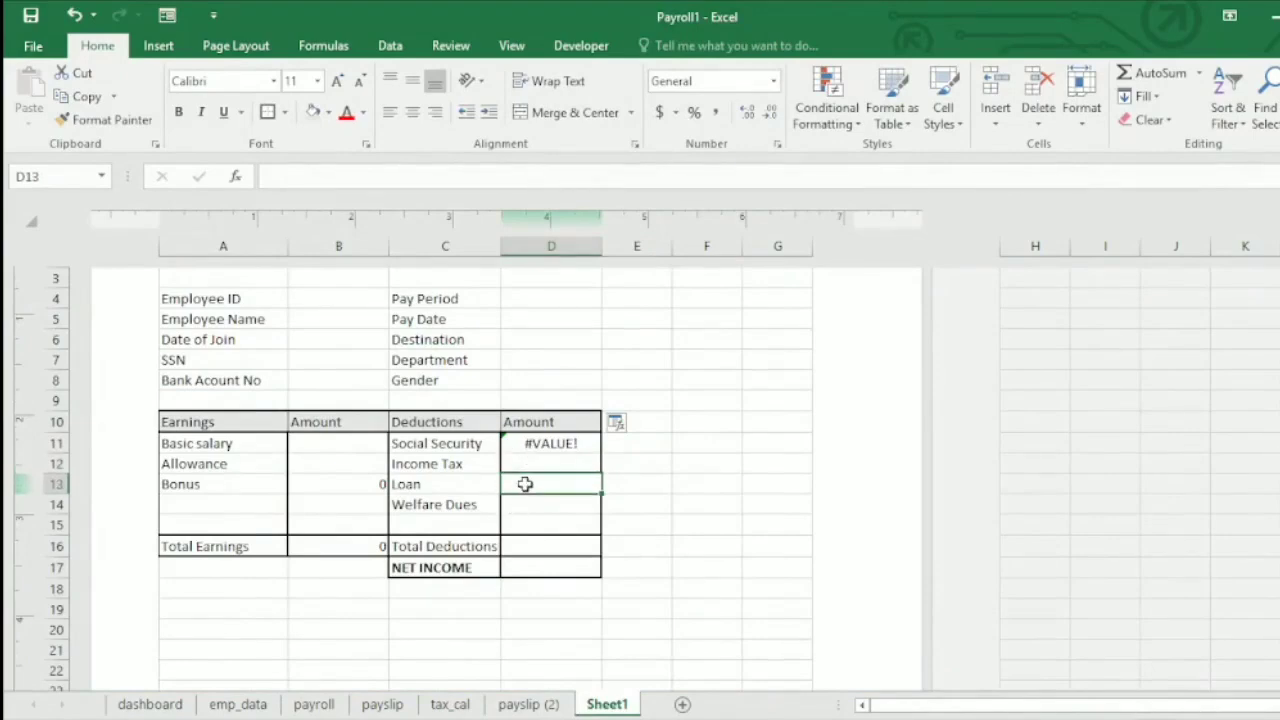
click(531, 506)
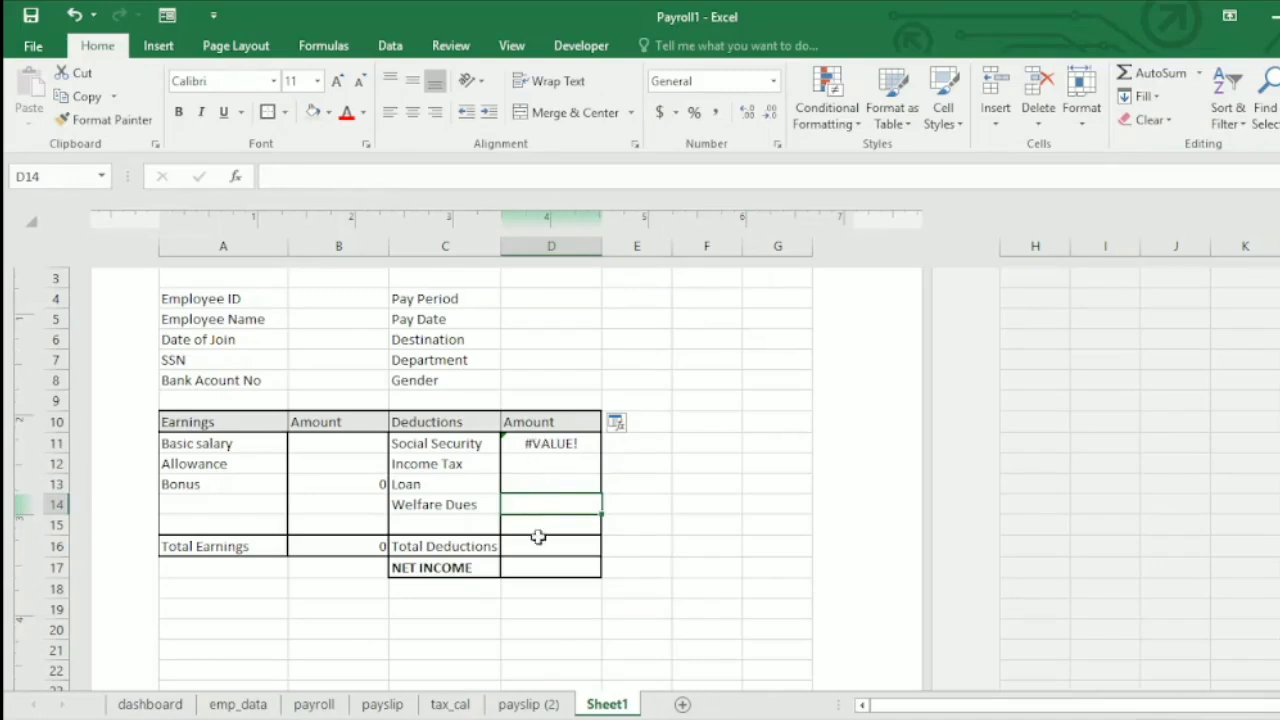
click(534, 546)
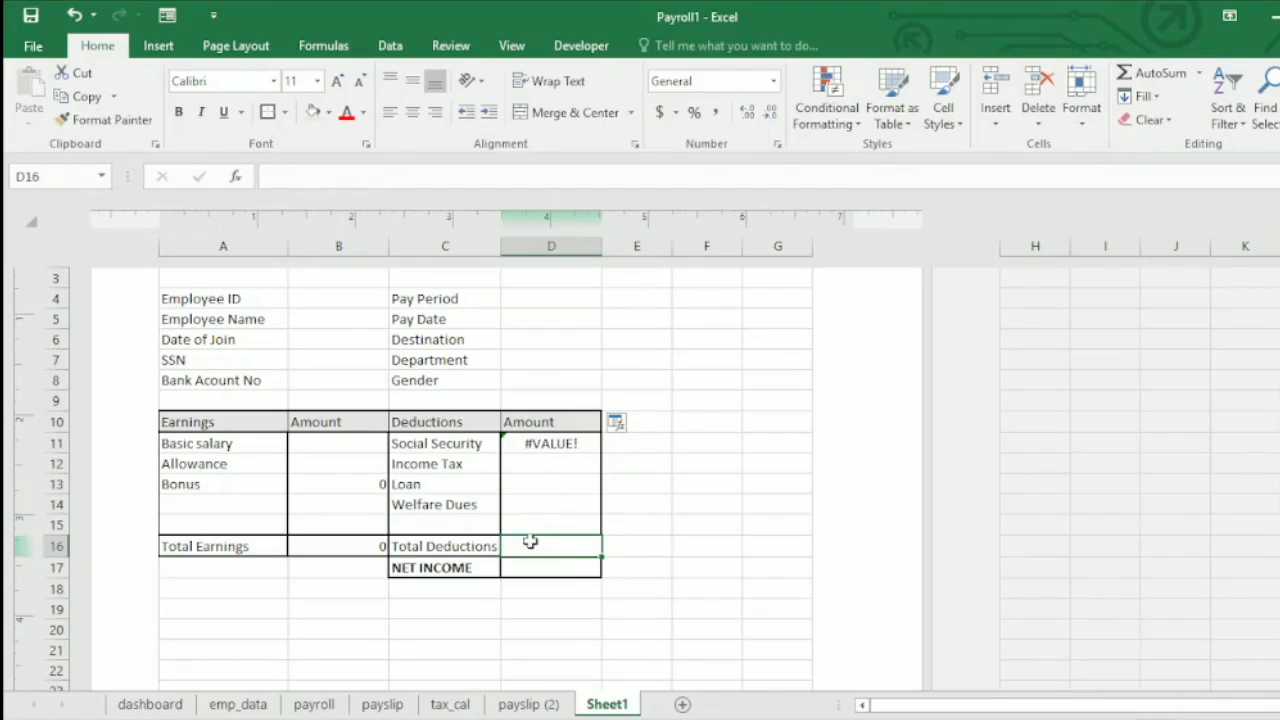
key(alt+equal)
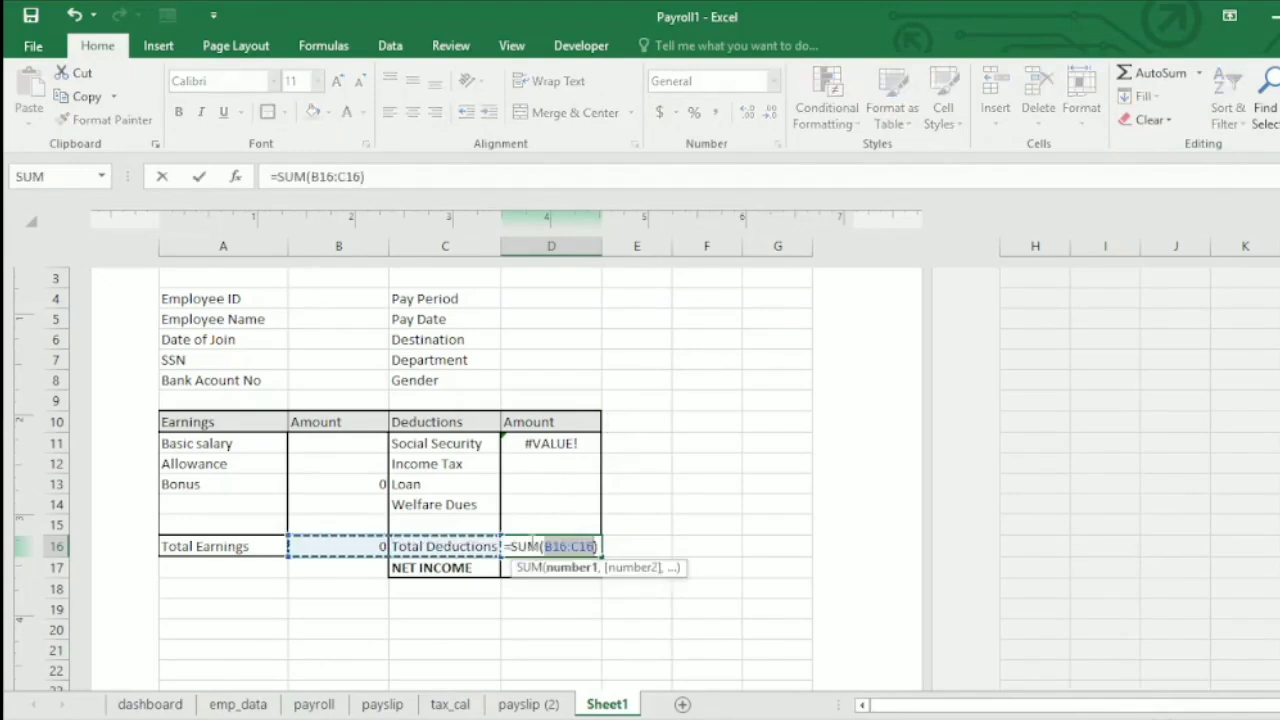
click(74, 14)
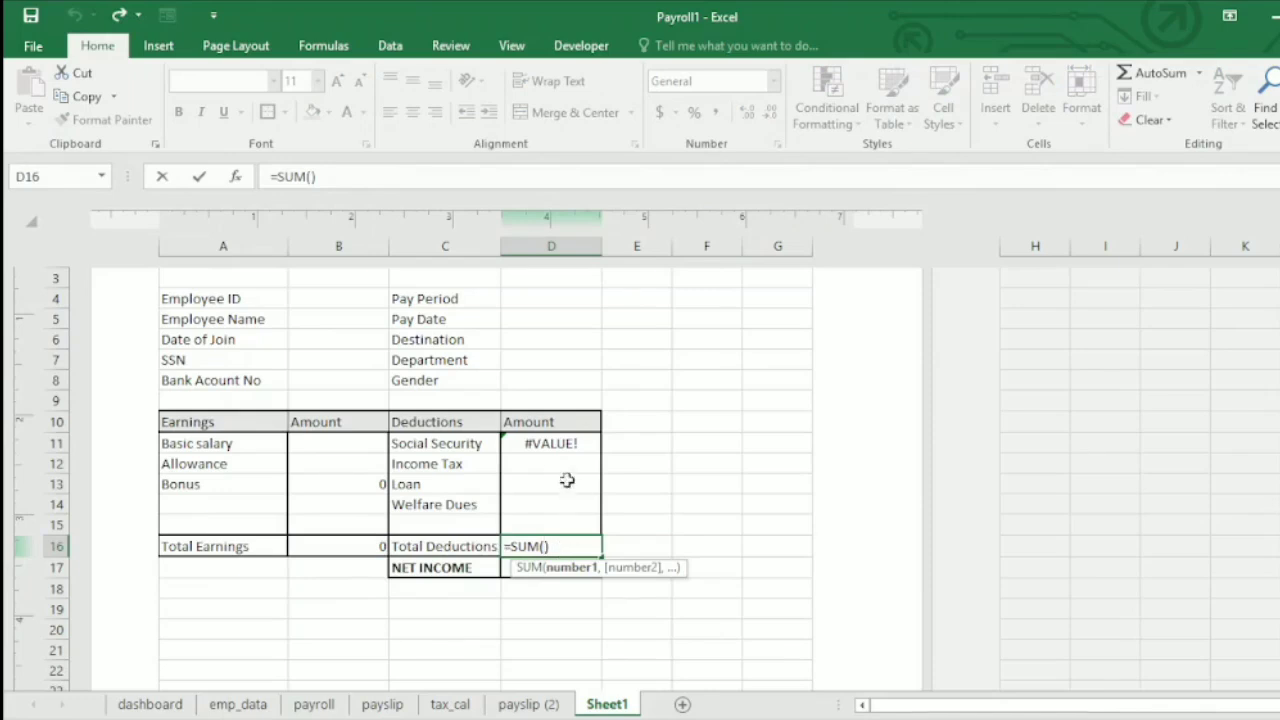
drag(558, 443, 565, 528)
key(Return)
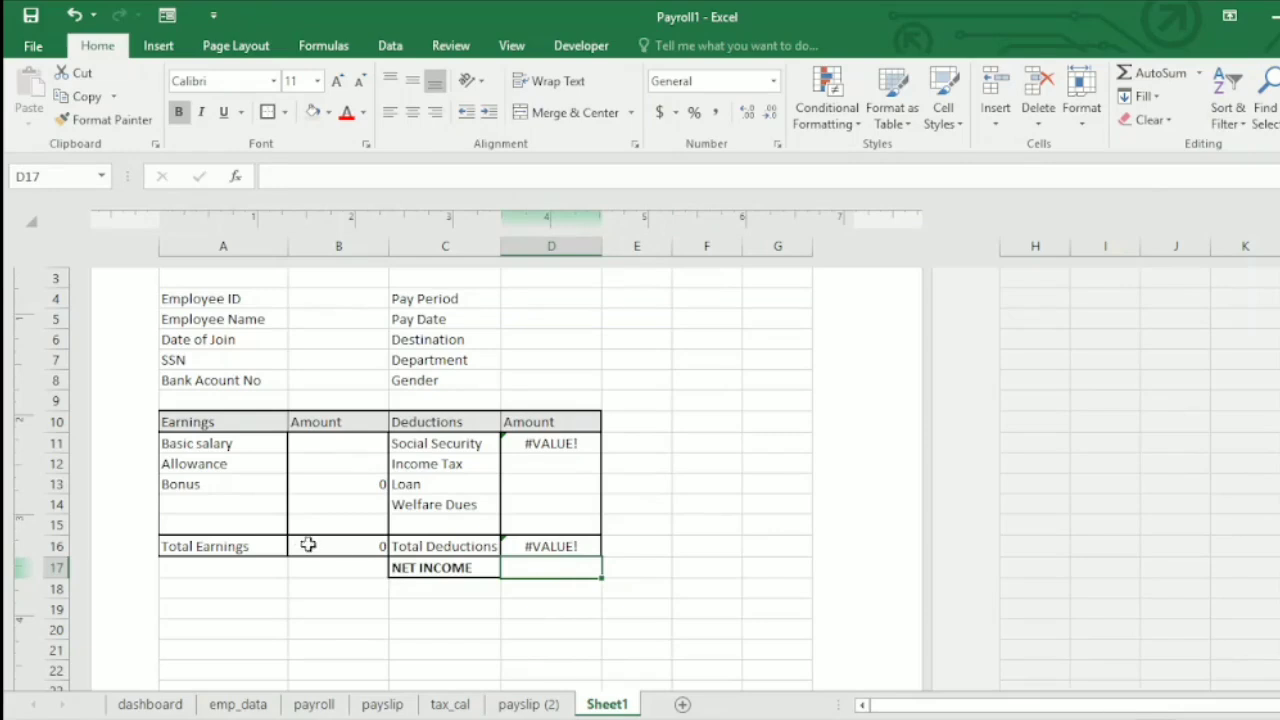
Calculate the net income in cell D17 with the formula =B16-D16
text(=)
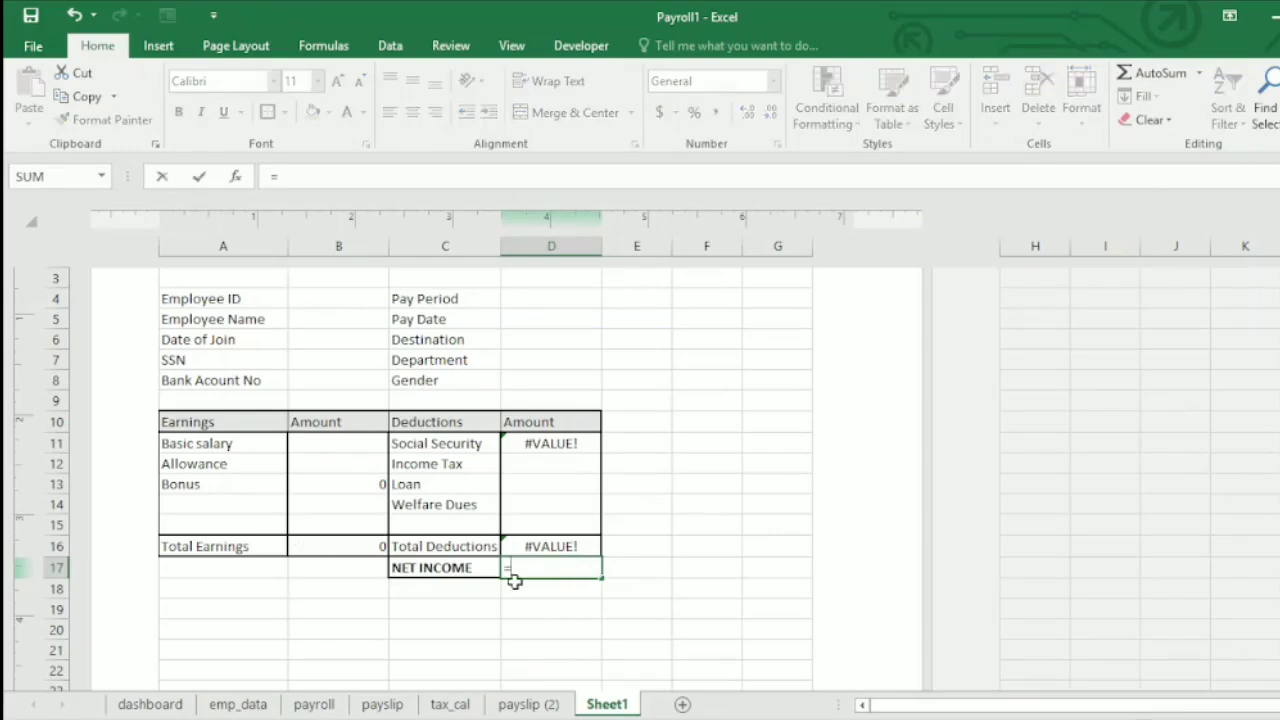
click(347, 552)
text(-)
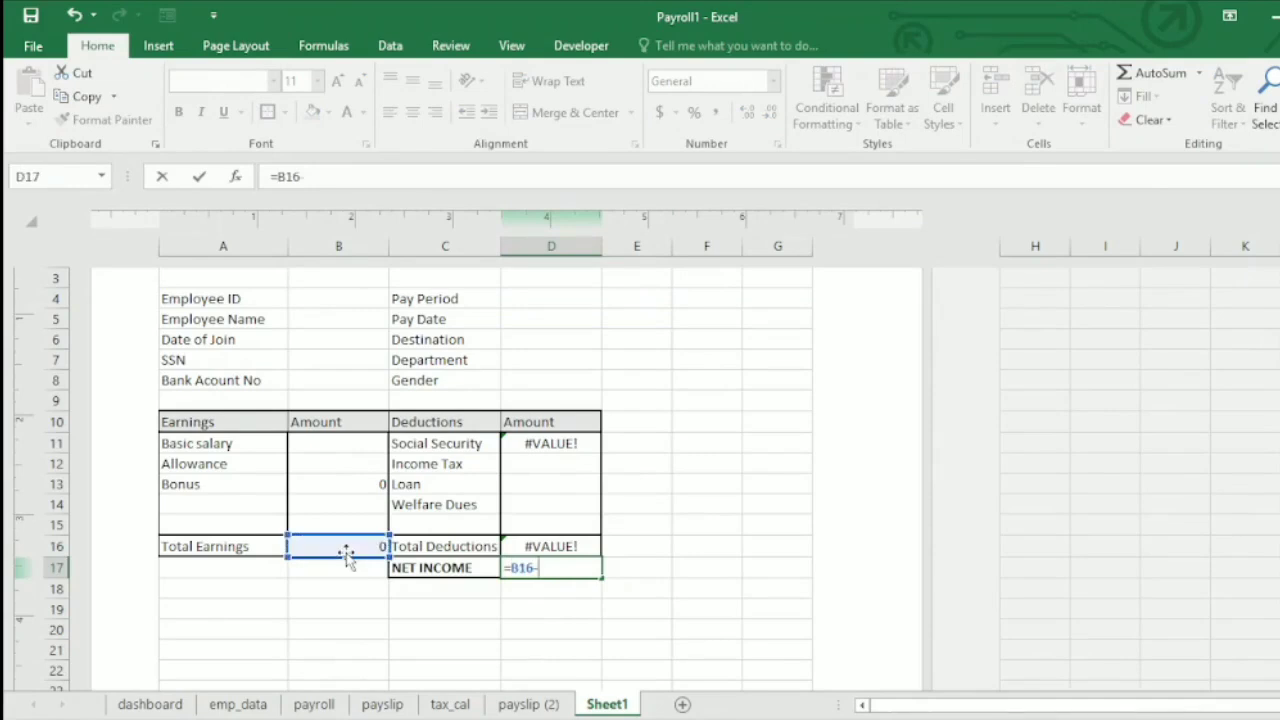
click(565, 548)
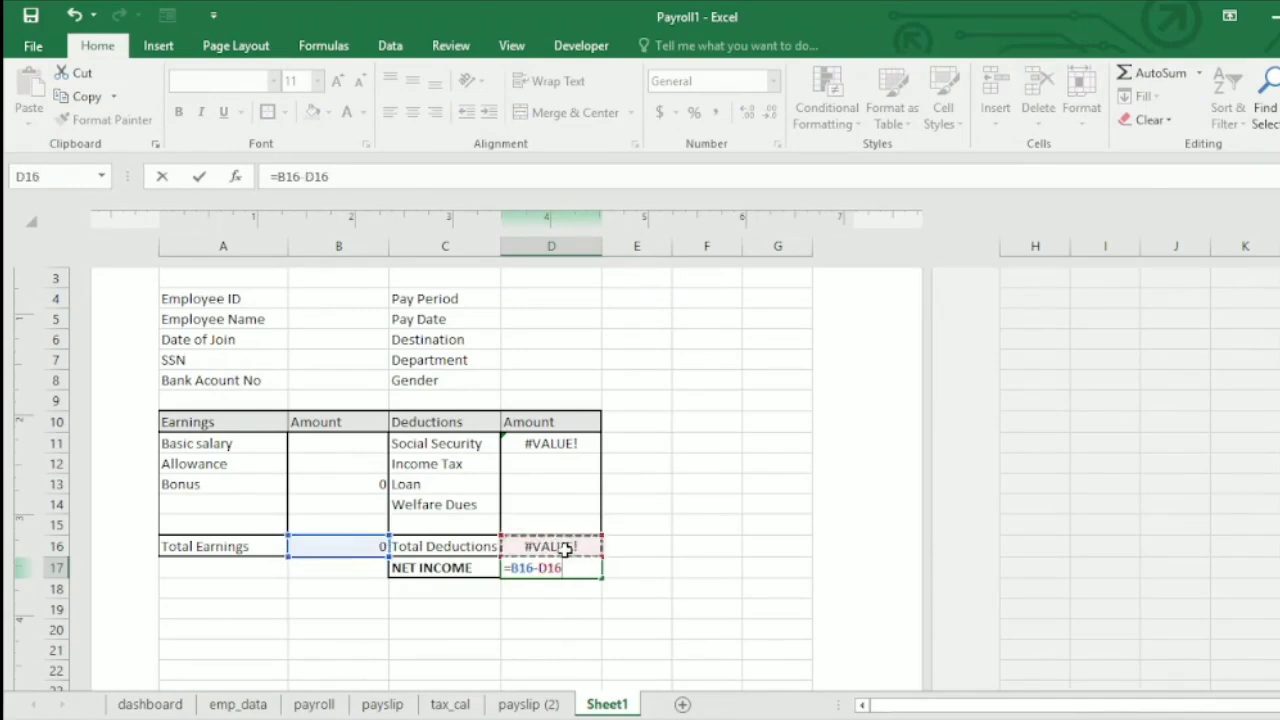
key(Return)
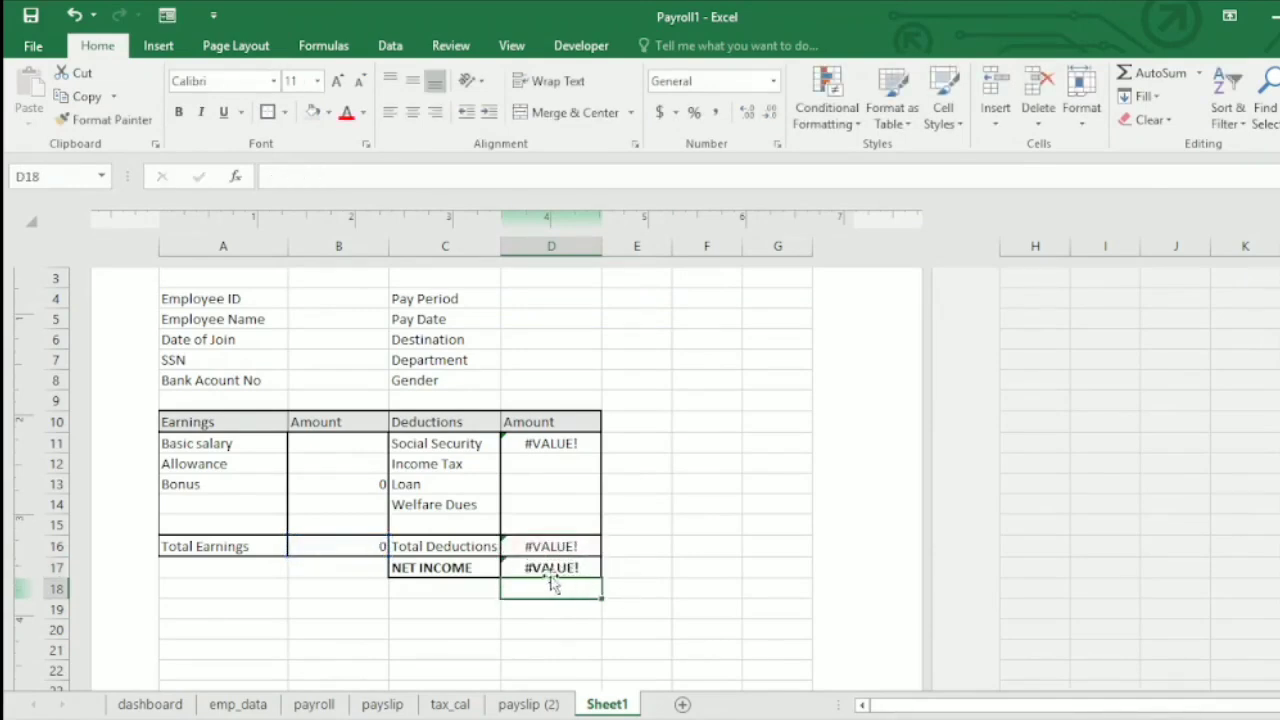
click(752, 542)
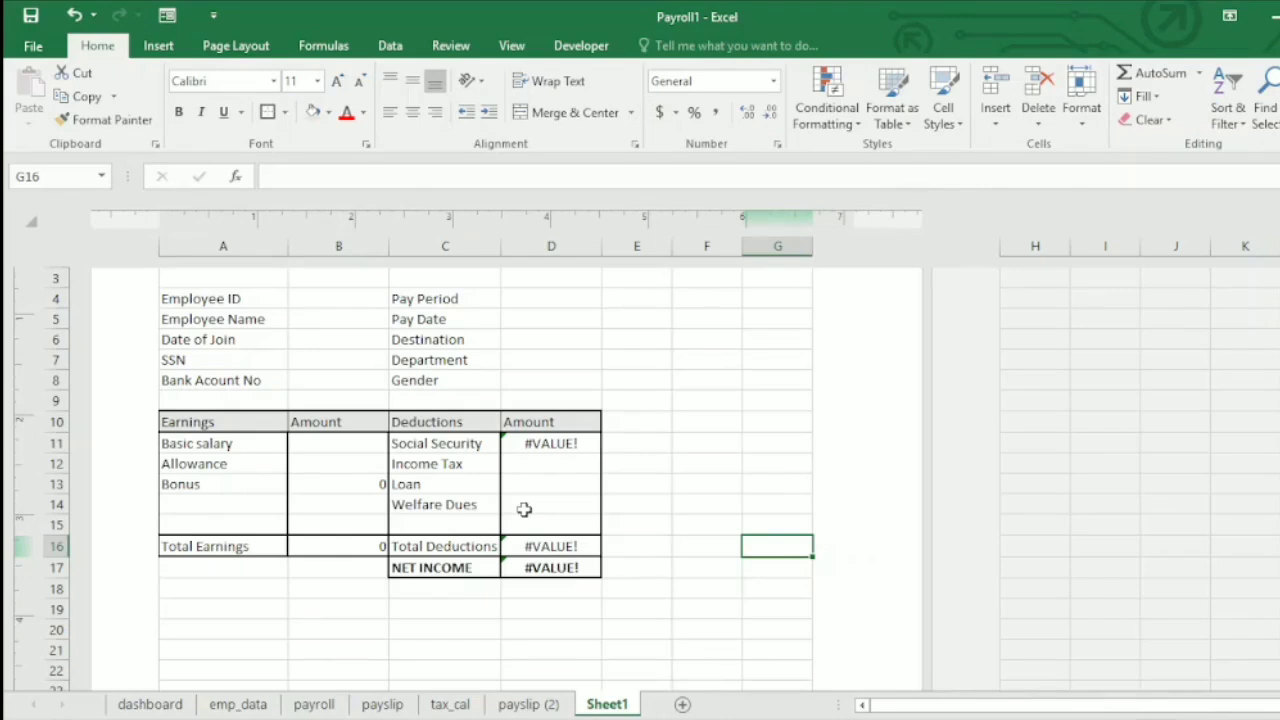
Wrap the Social Security formula in cell D11 in IFERROR so it reads =IFERROR(A11*5.5%,"")
click(543, 449)
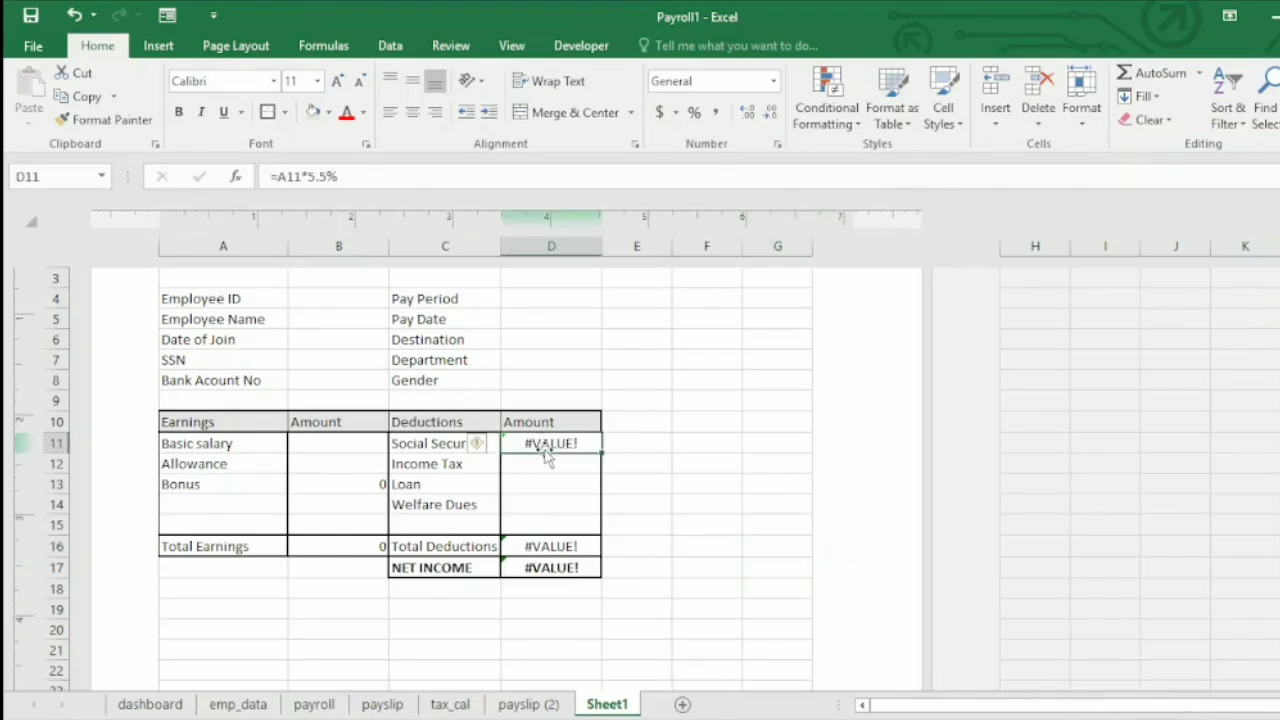
click(277, 184)
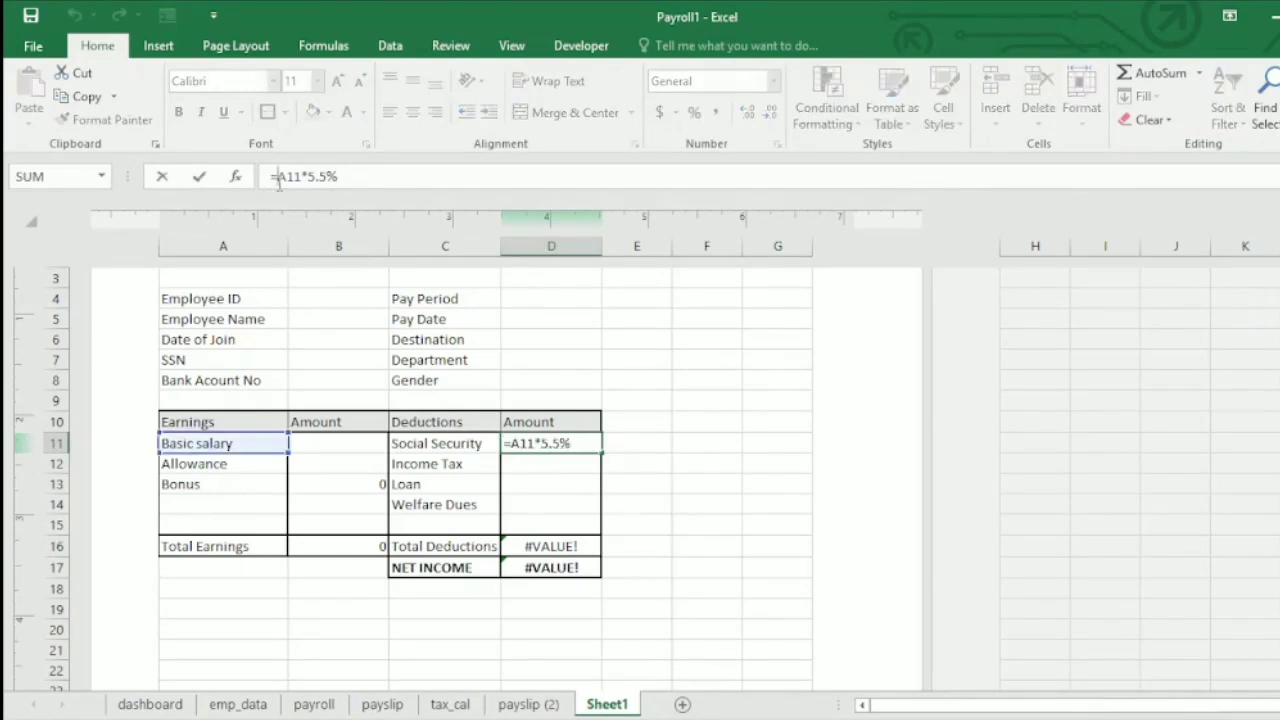
text(if)
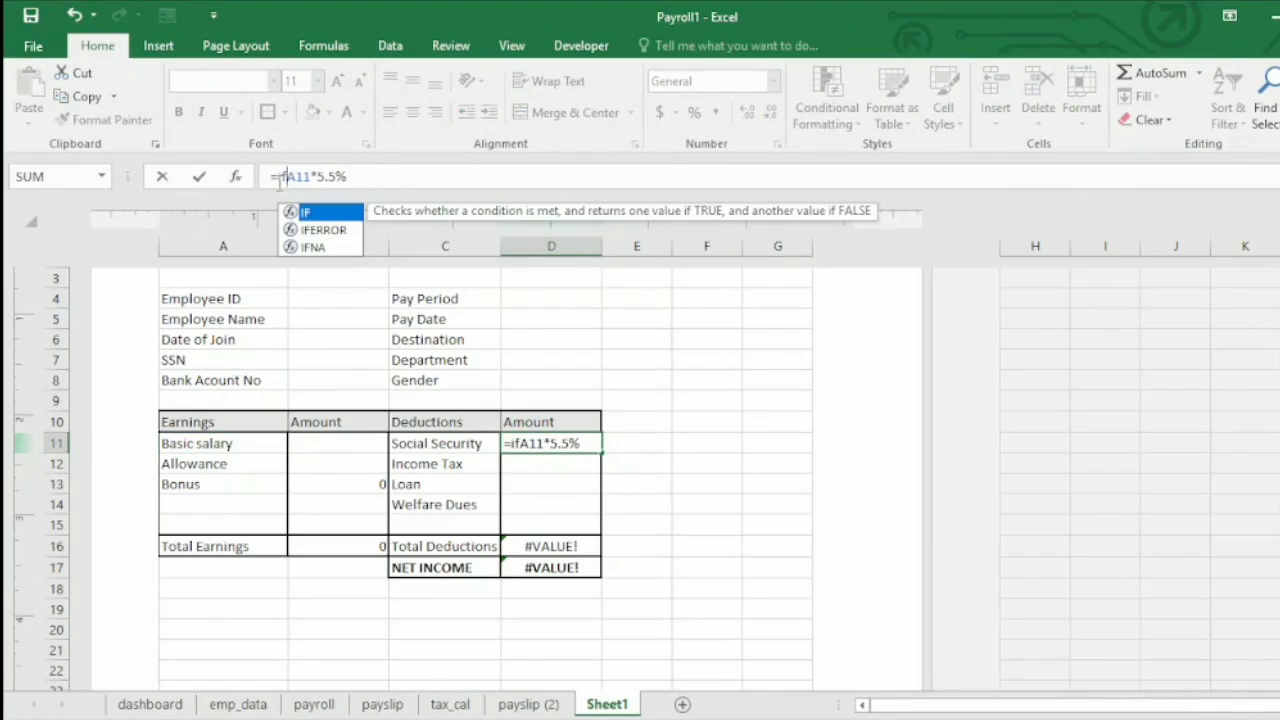
key(Down)
key(Tab)
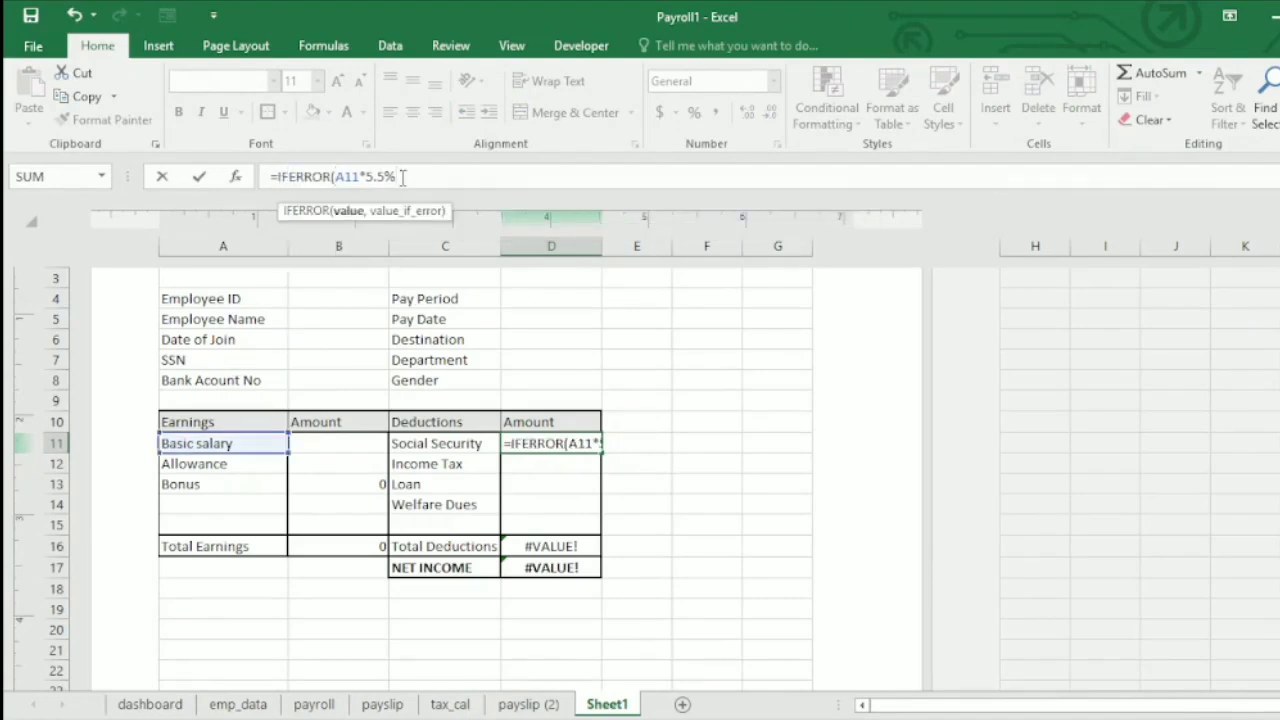
text(,""))
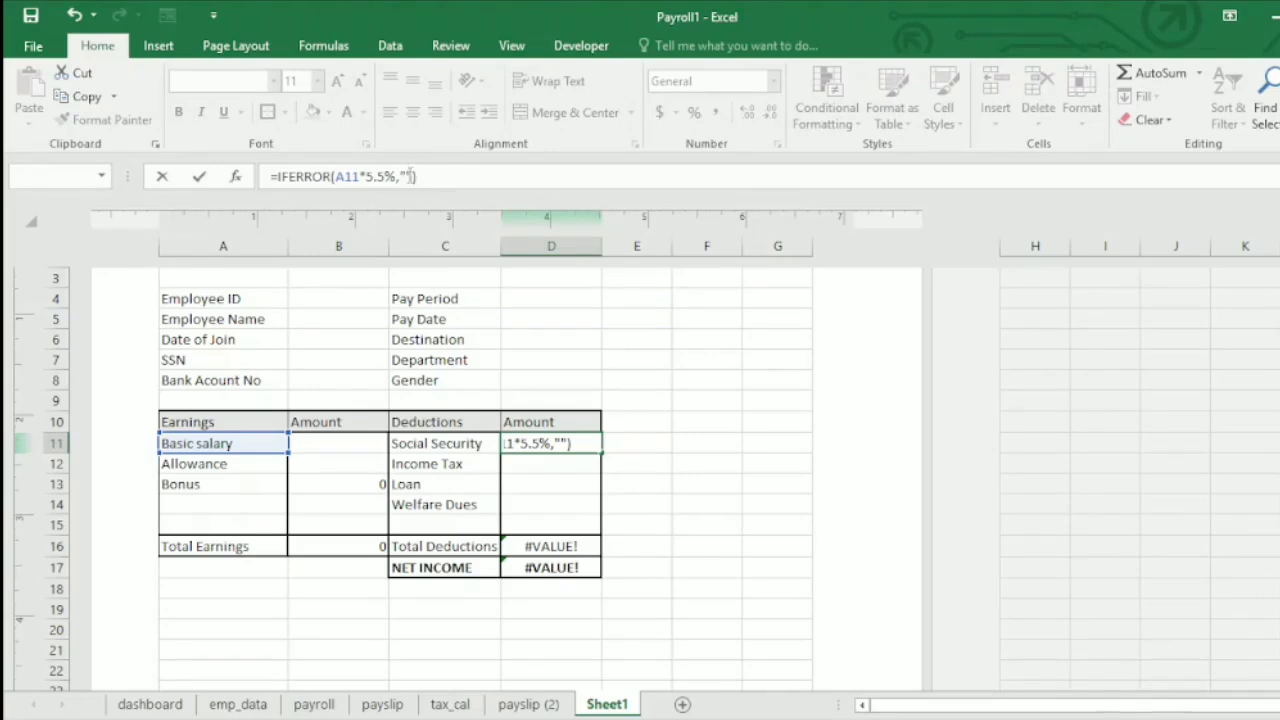
key(Return)
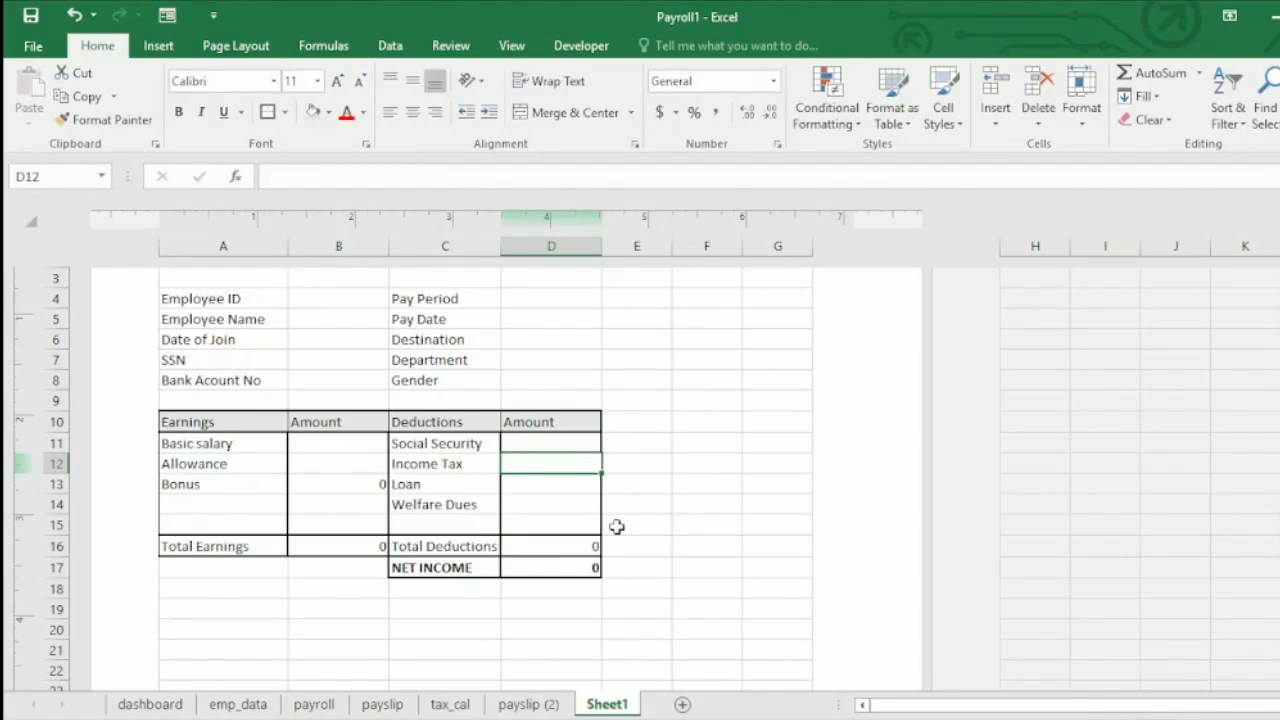
Check the formulas behind the Bonus, Total Earnings and Net Income amounts in cells B13, B16 and D17
click(372, 500)
drag(634, 548, 552, 552)
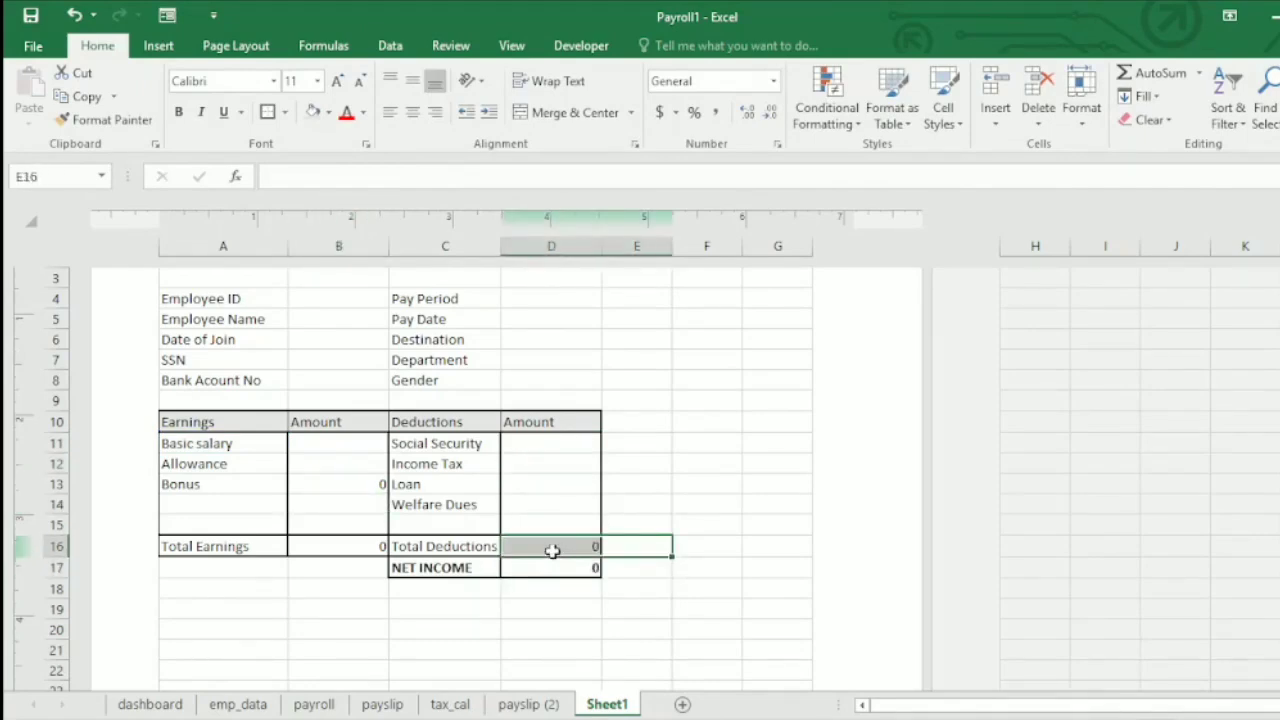
click(362, 488)
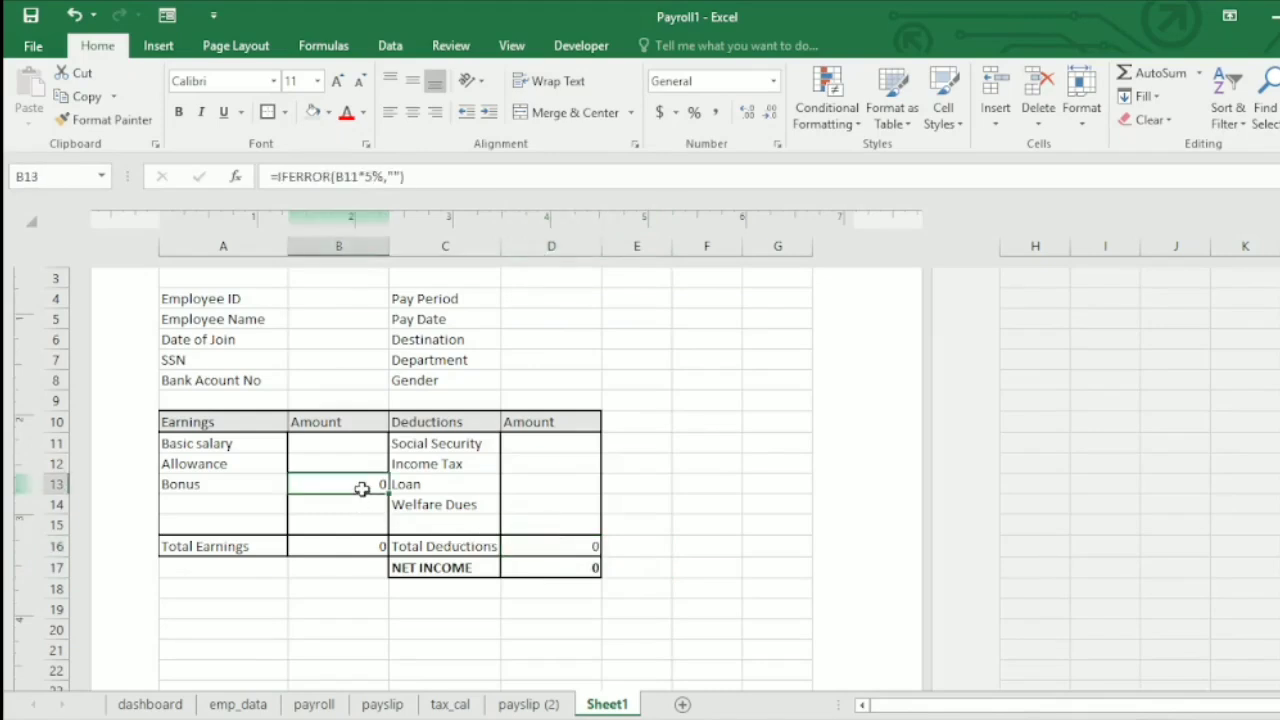
click(368, 546)
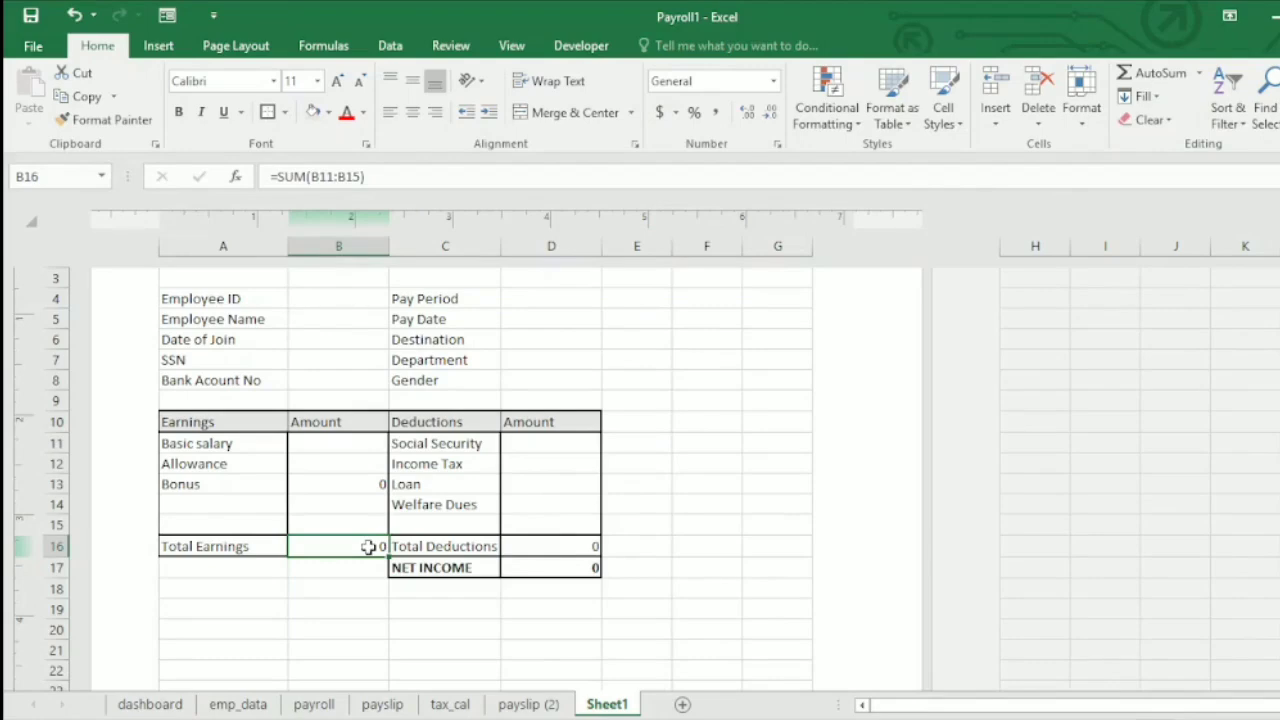
click(529, 567)
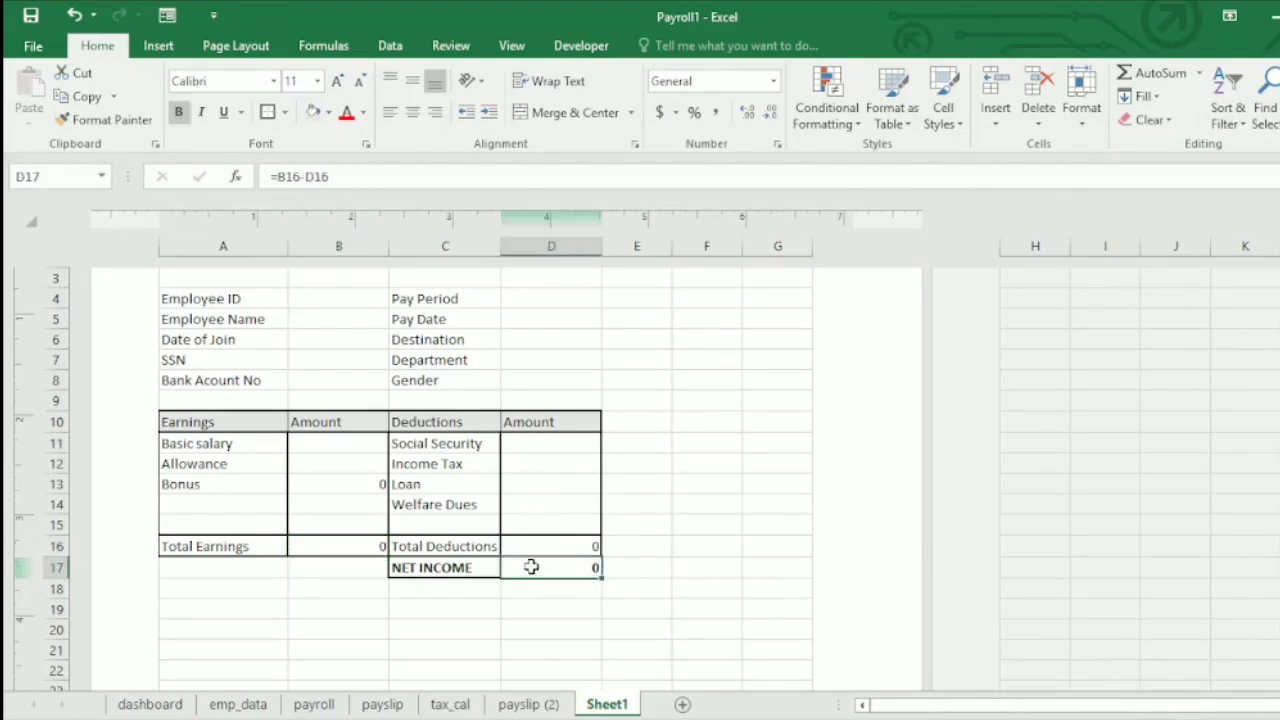
click(798, 428)
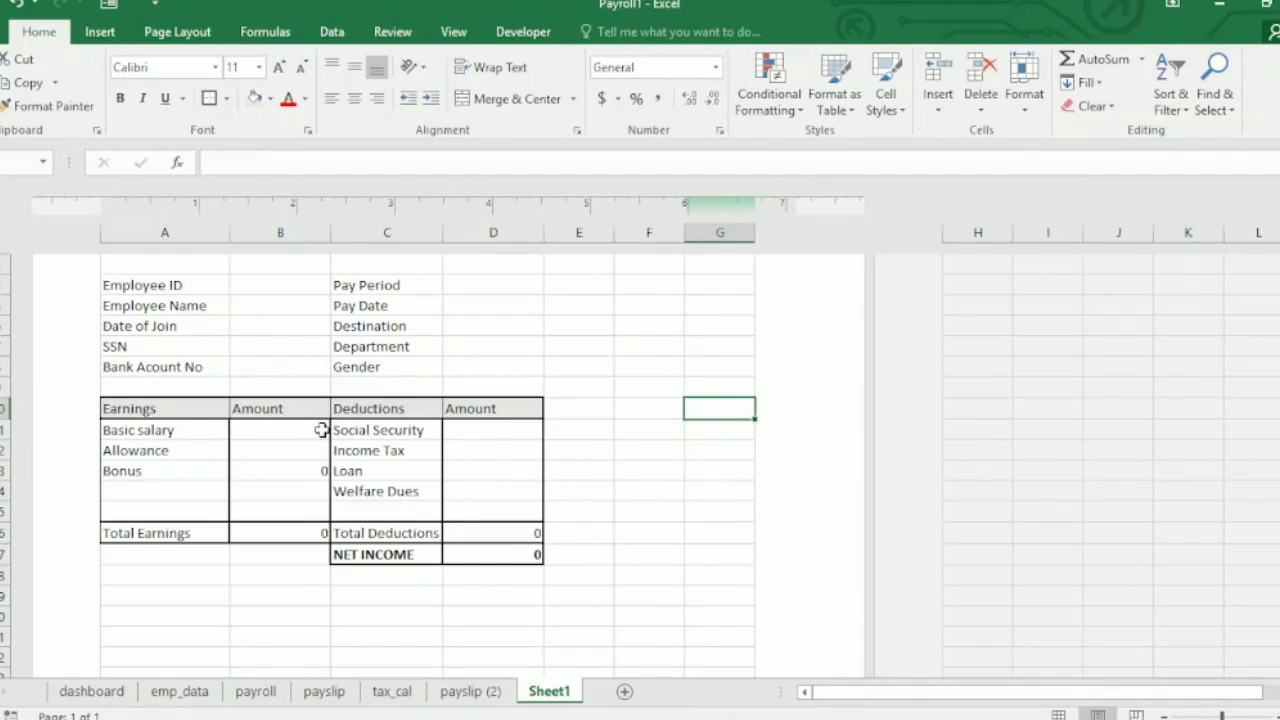
Apply the custom number format 0;0;;@ to the earnings amounts in cells B11:B16 to hide zeros
drag(320, 430, 313, 530)
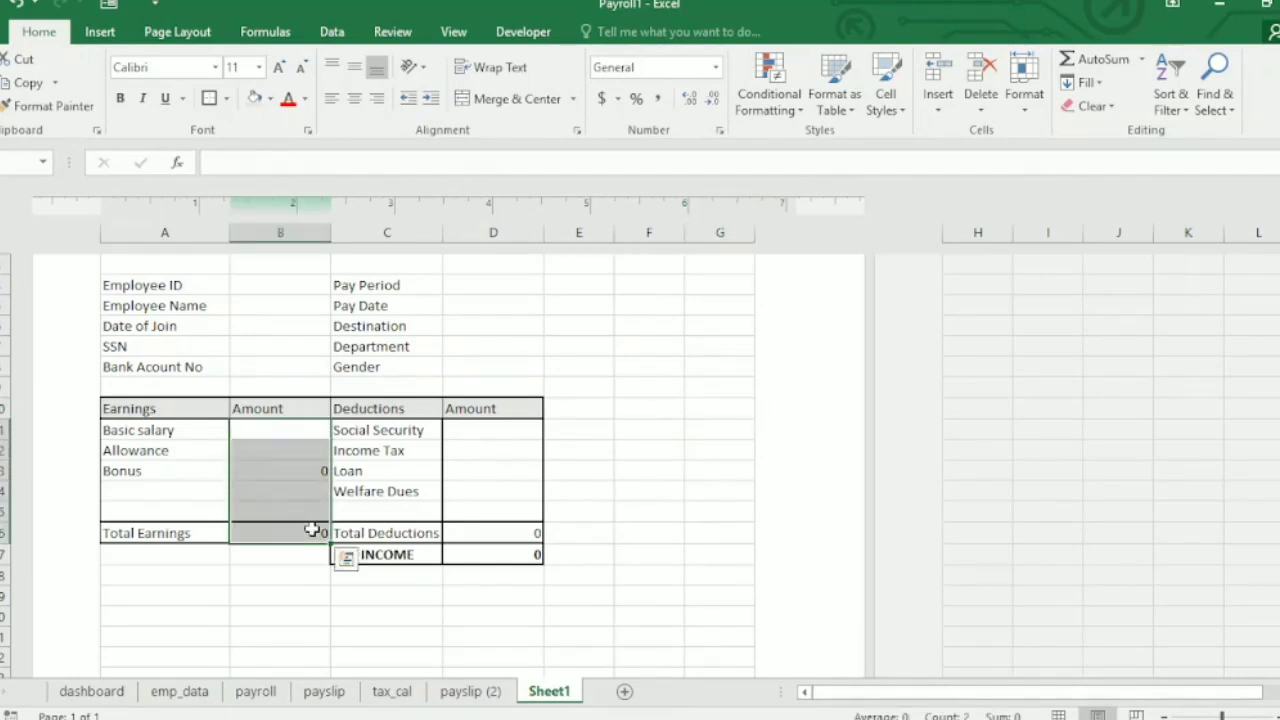
right_click(313, 530)
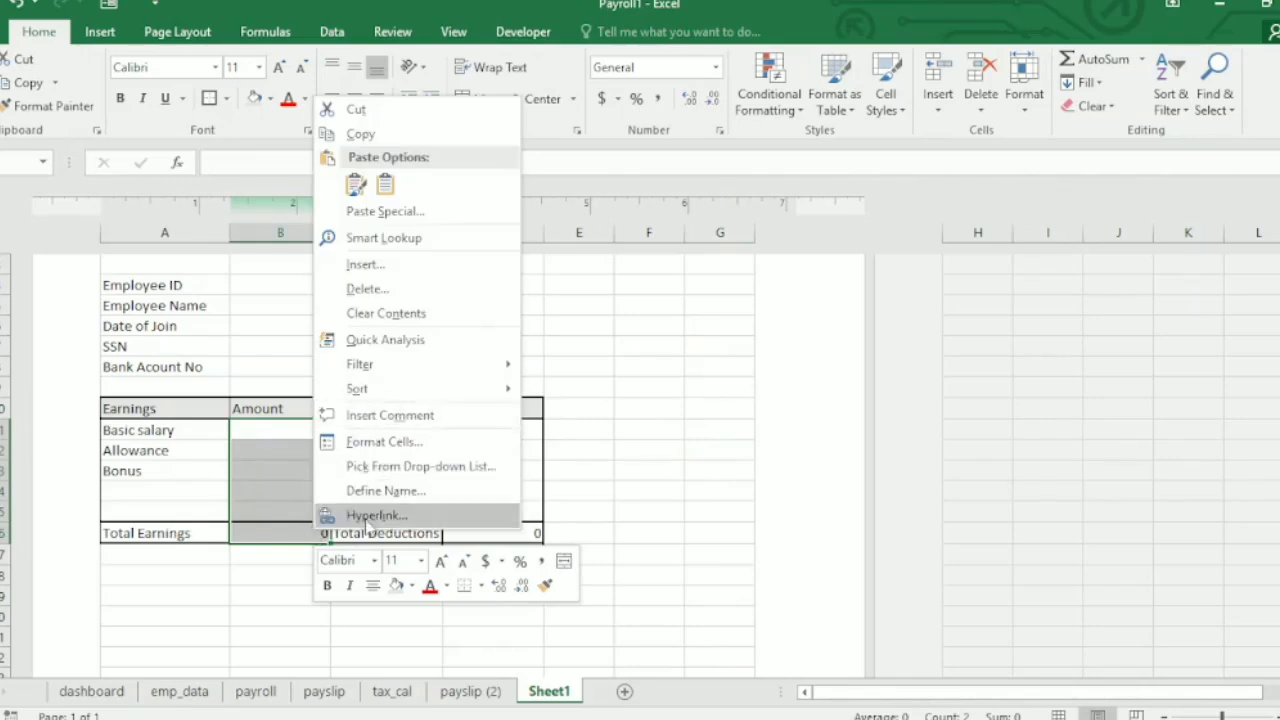
click(368, 446)
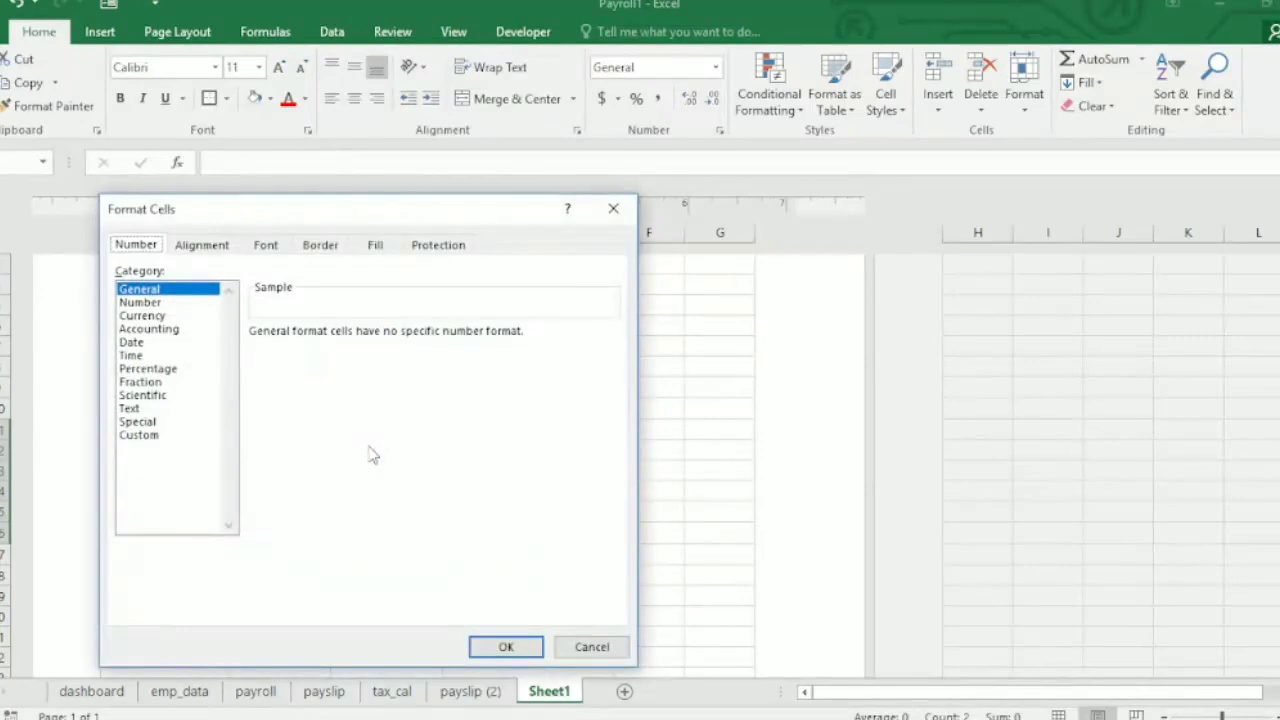
click(161, 437)
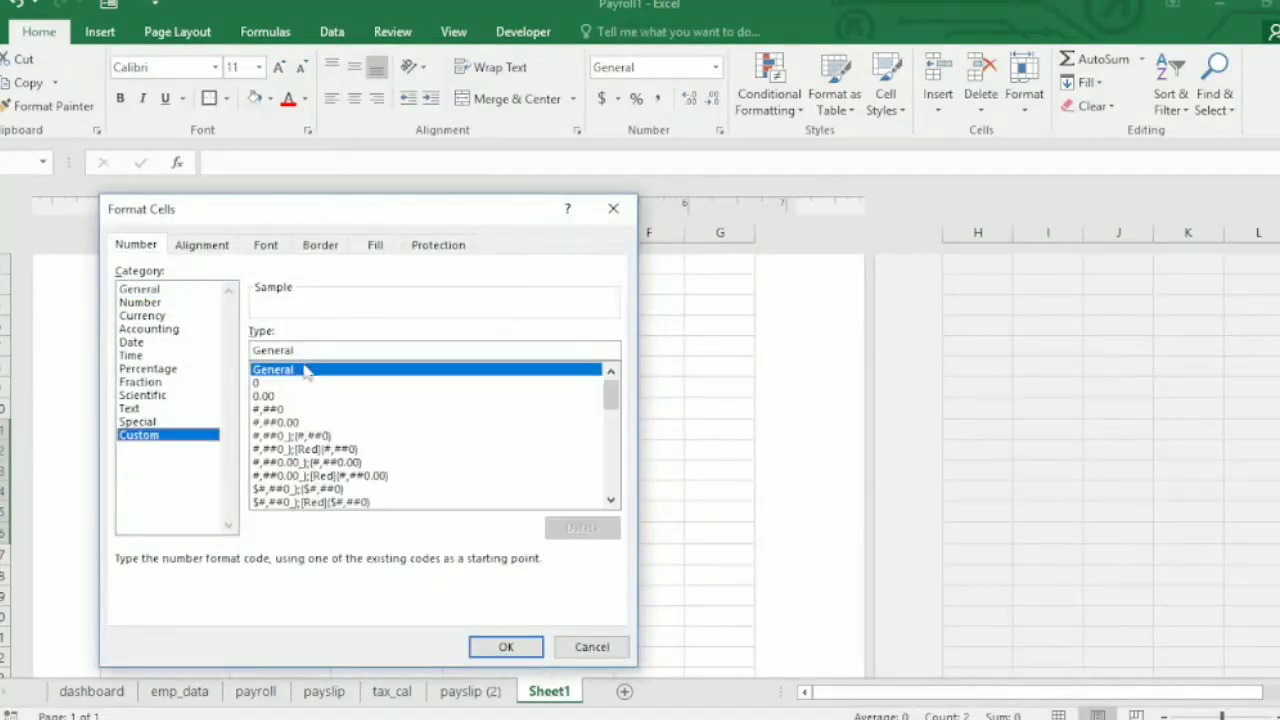
drag(310, 349, 246, 352)
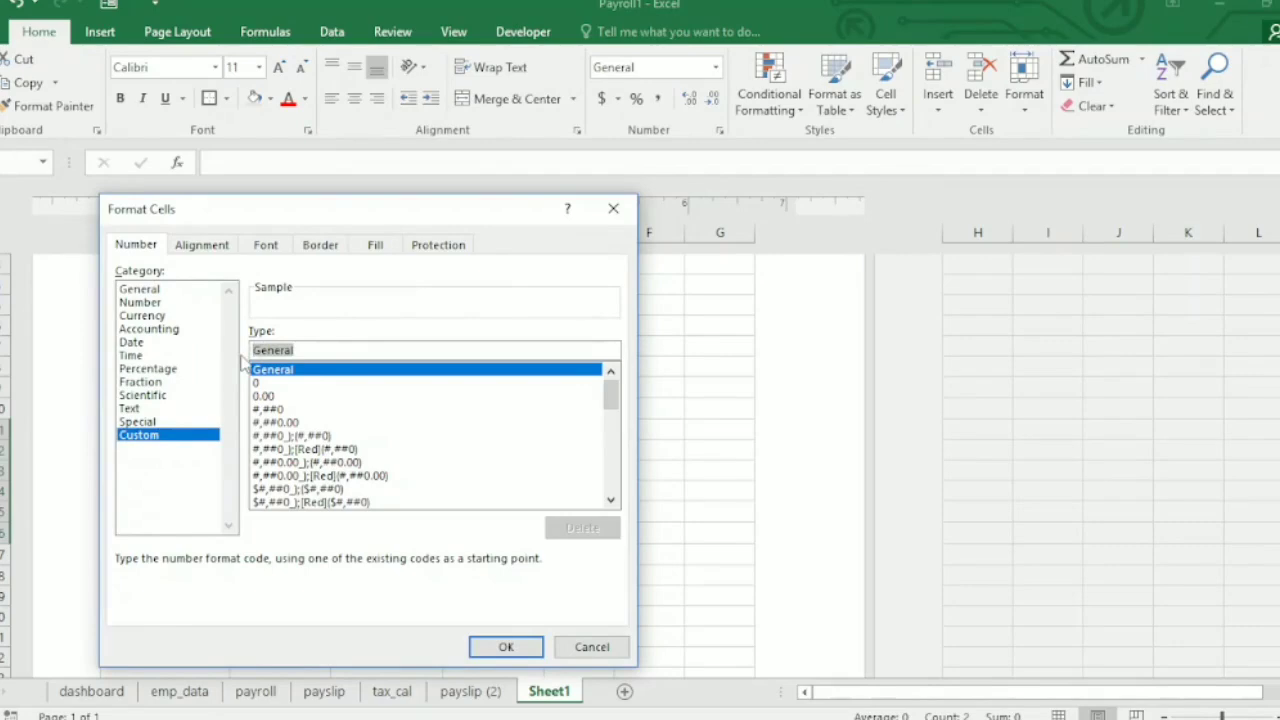
text(0;0;;@)
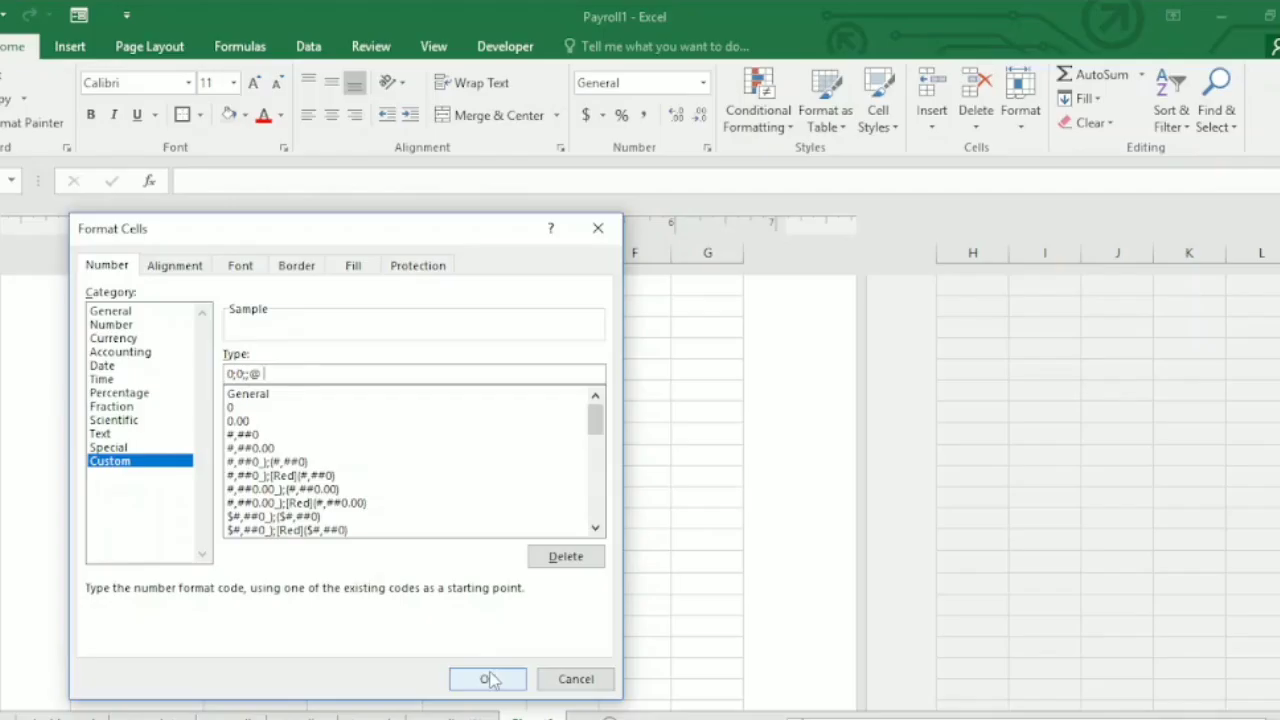
click(489, 676)
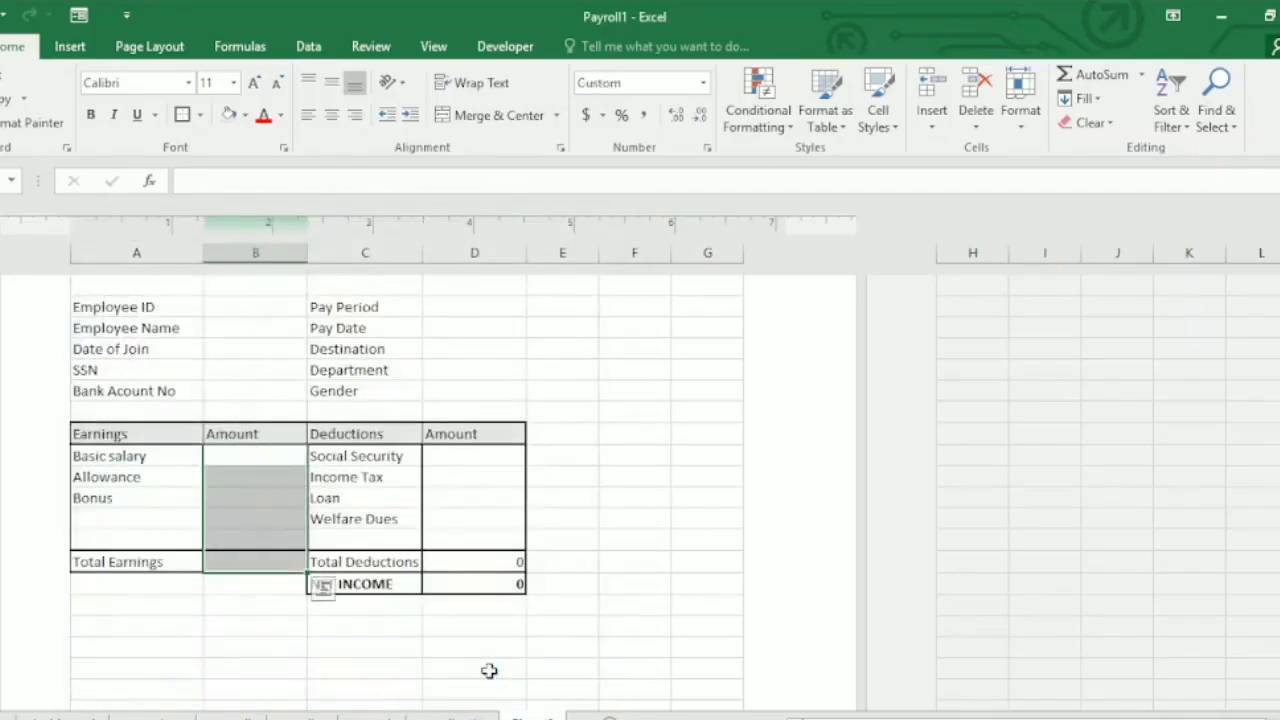
Apply the custom number format 0;0;;@ to the deduction and net income amounts in cells D11:D17 to hide zeros
click(445, 544)
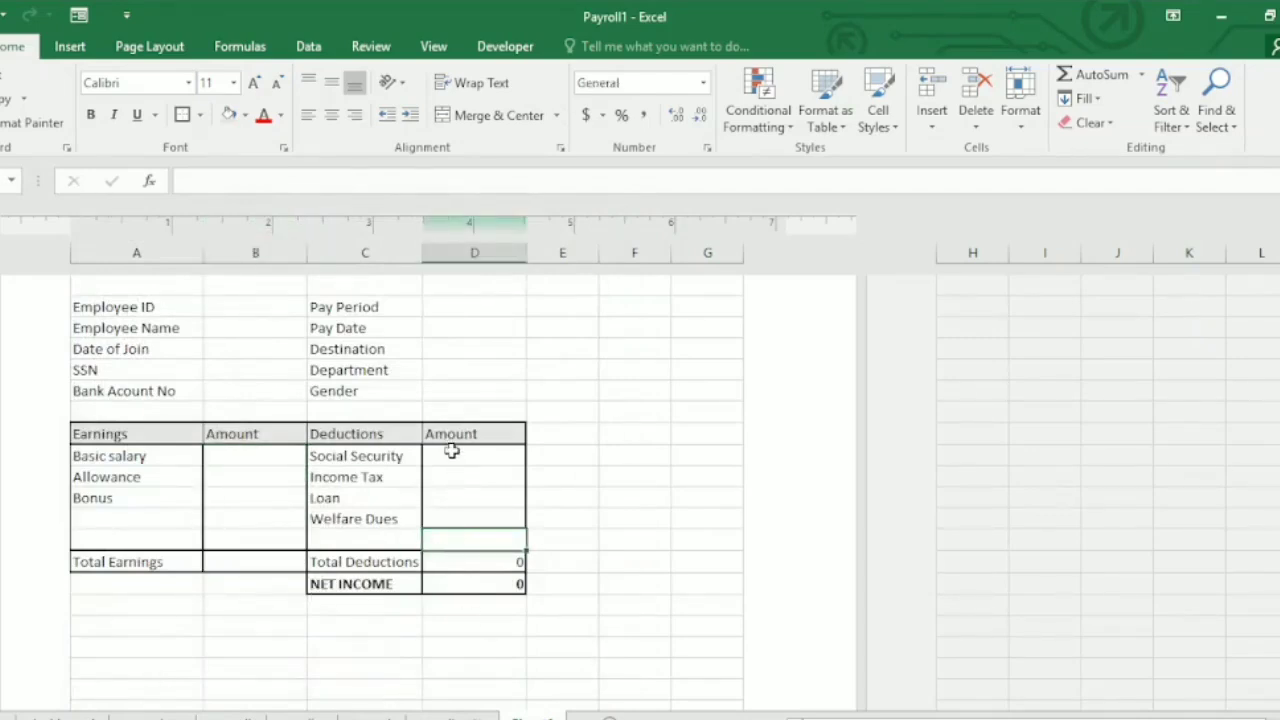
drag(449, 454, 477, 583)
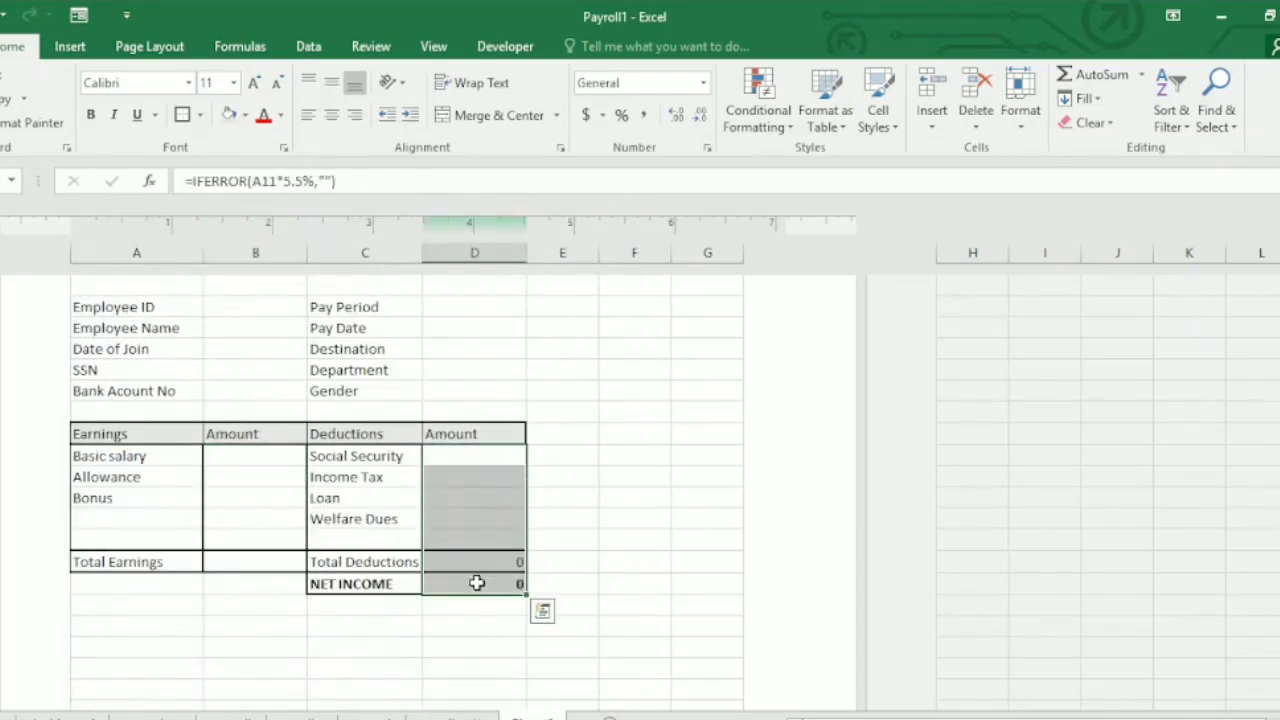
right_click(477, 583)
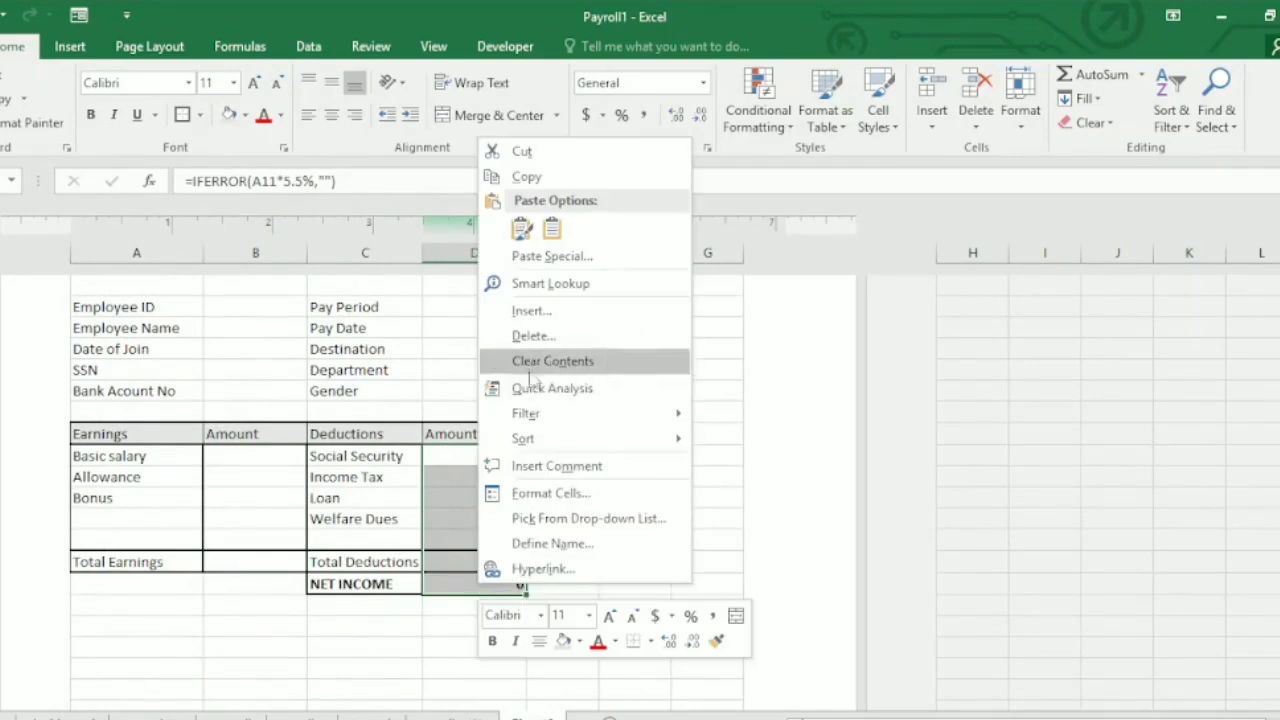
click(605, 494)
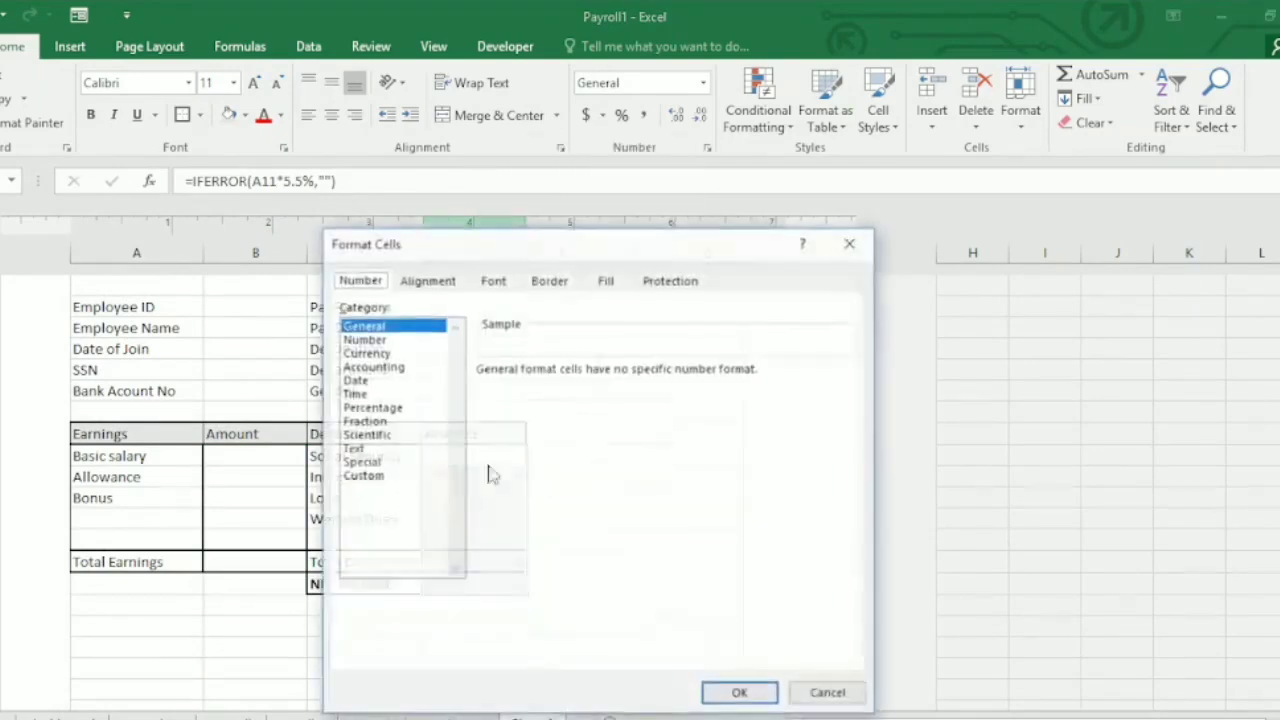
click(363, 477)
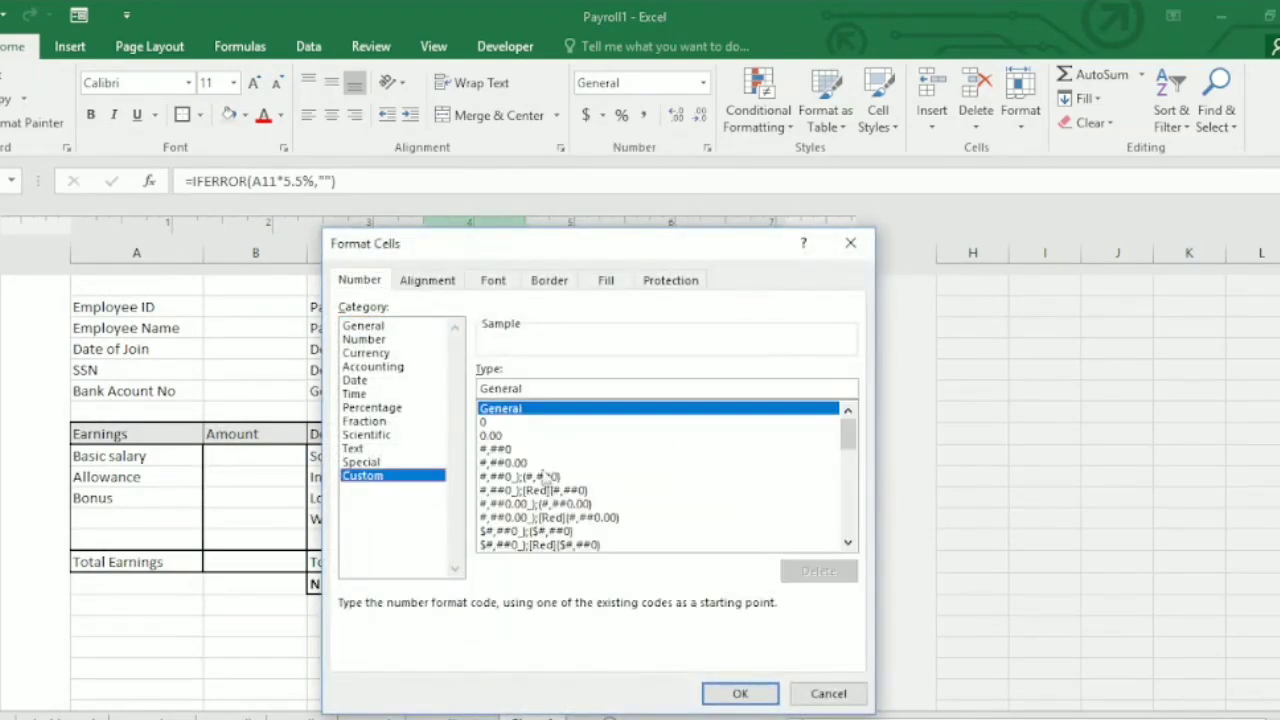
drag(527, 389, 430, 393)
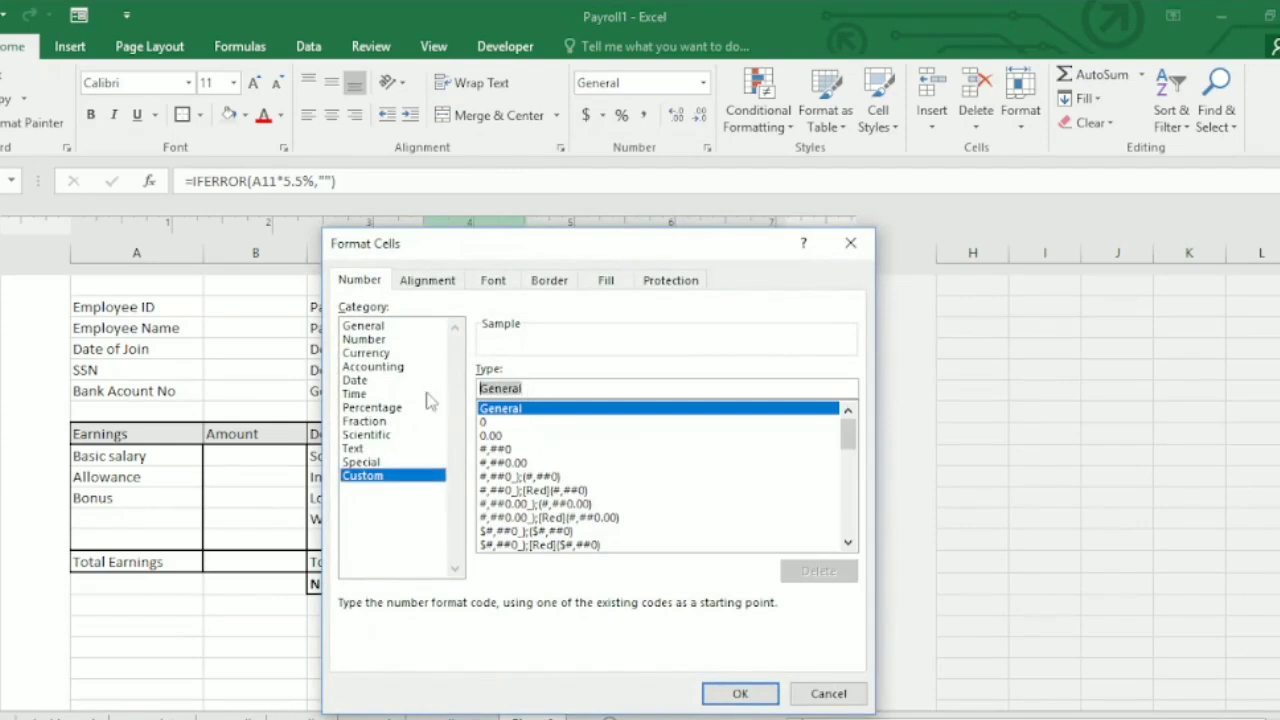
text(0;0;;@)
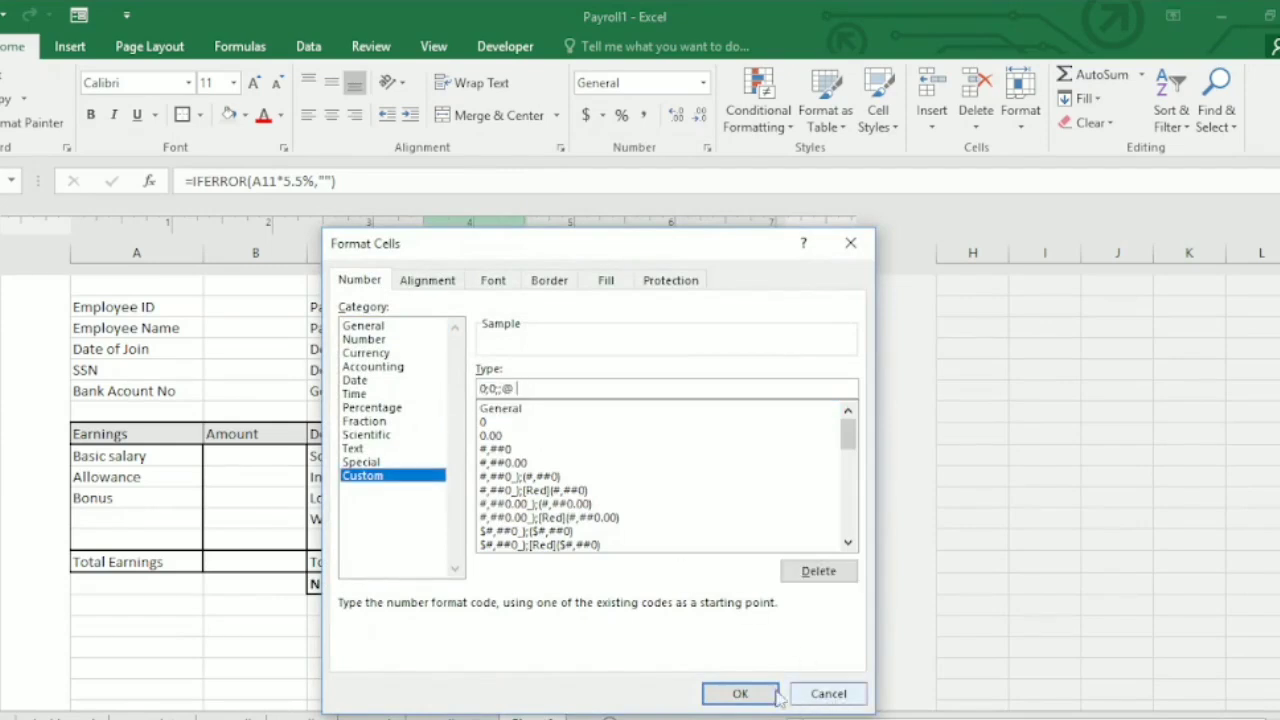
click(740, 693)
click(604, 524)
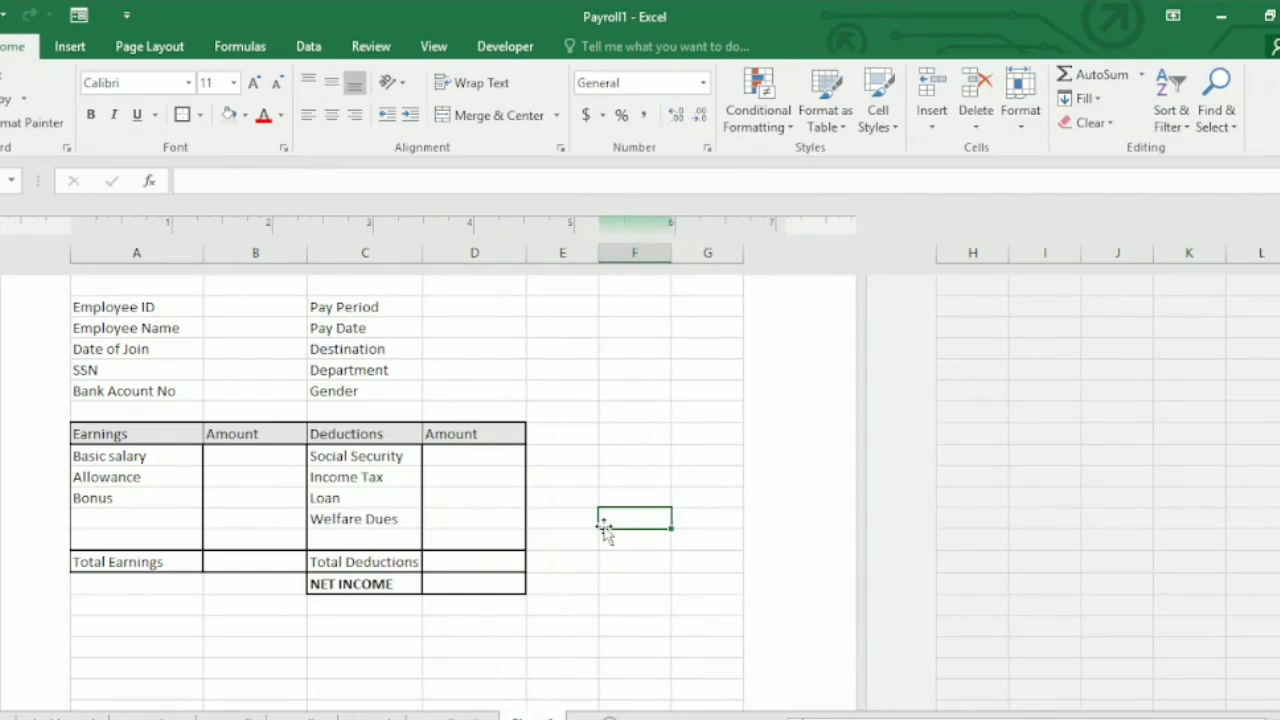
drag(1279, 378, 1279, 352)
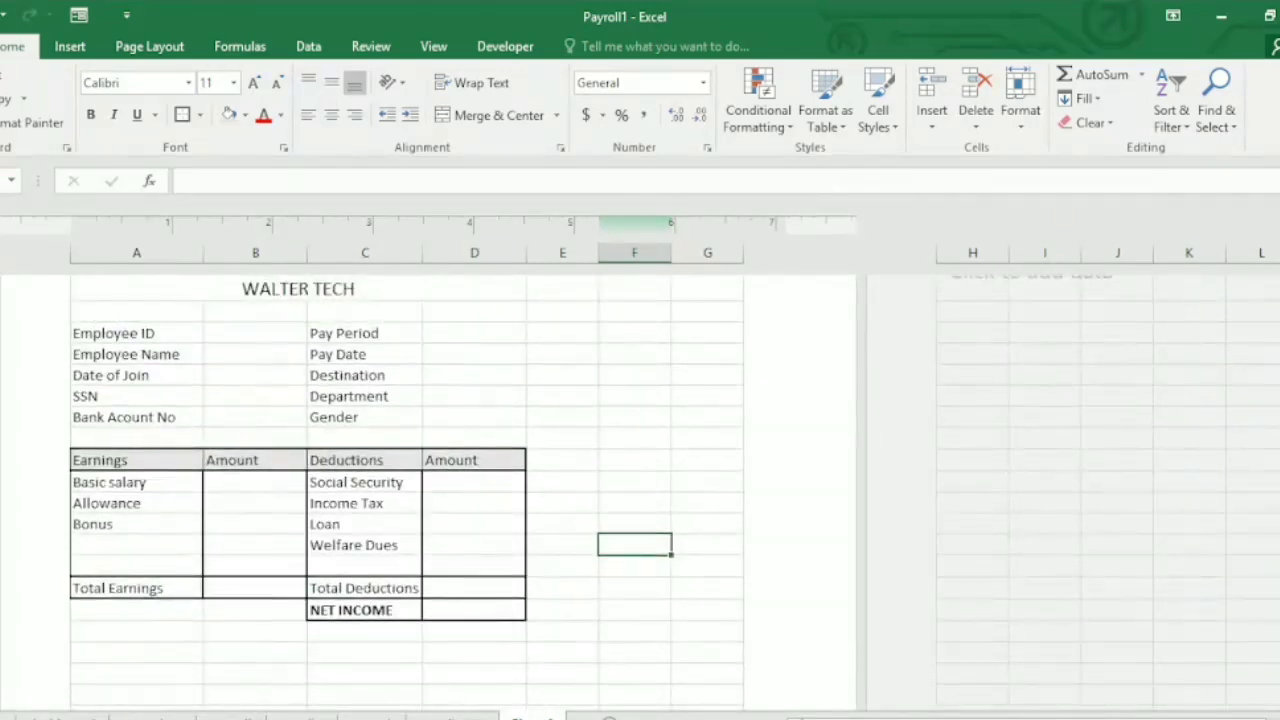
click(238, 332)
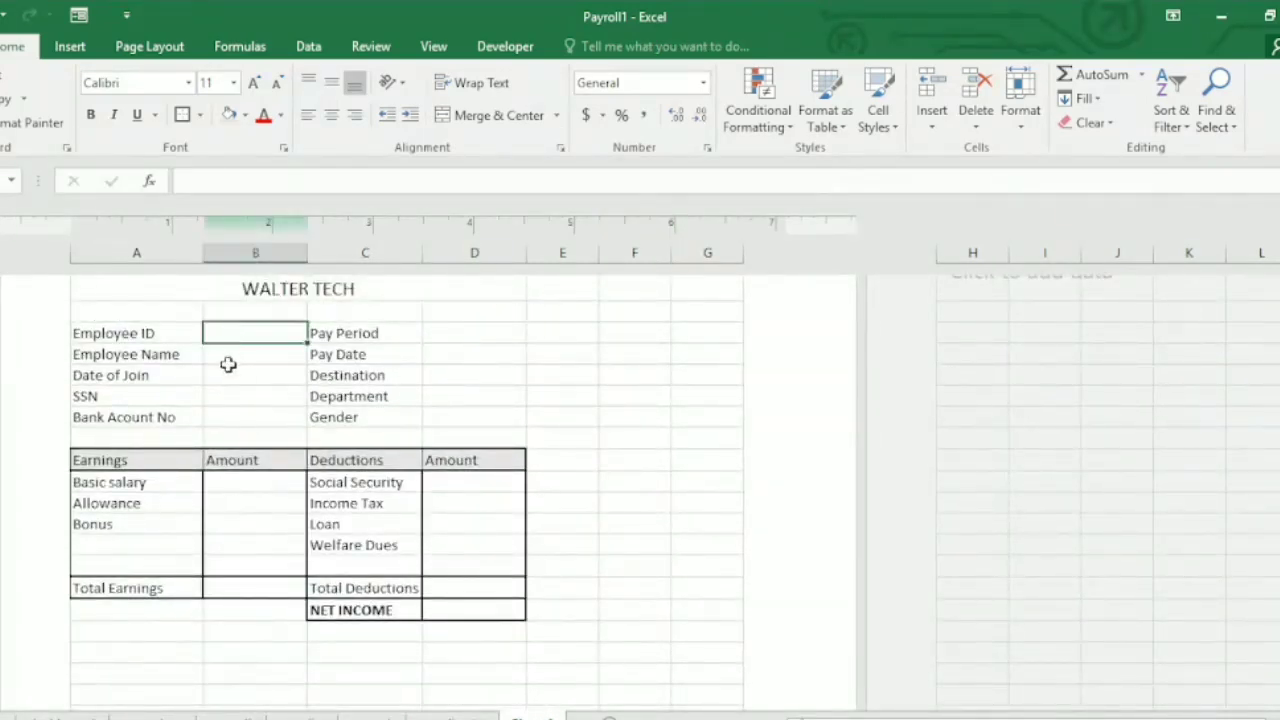
click(274, 395)
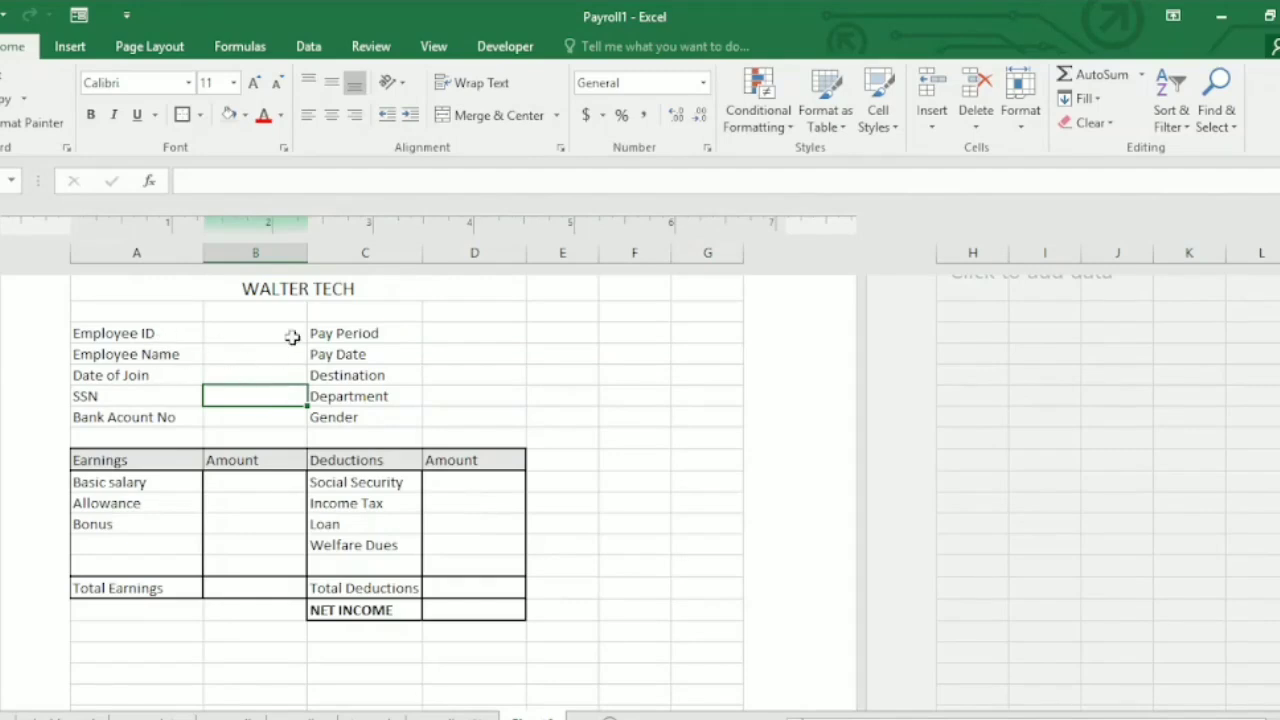
click(228, 335)
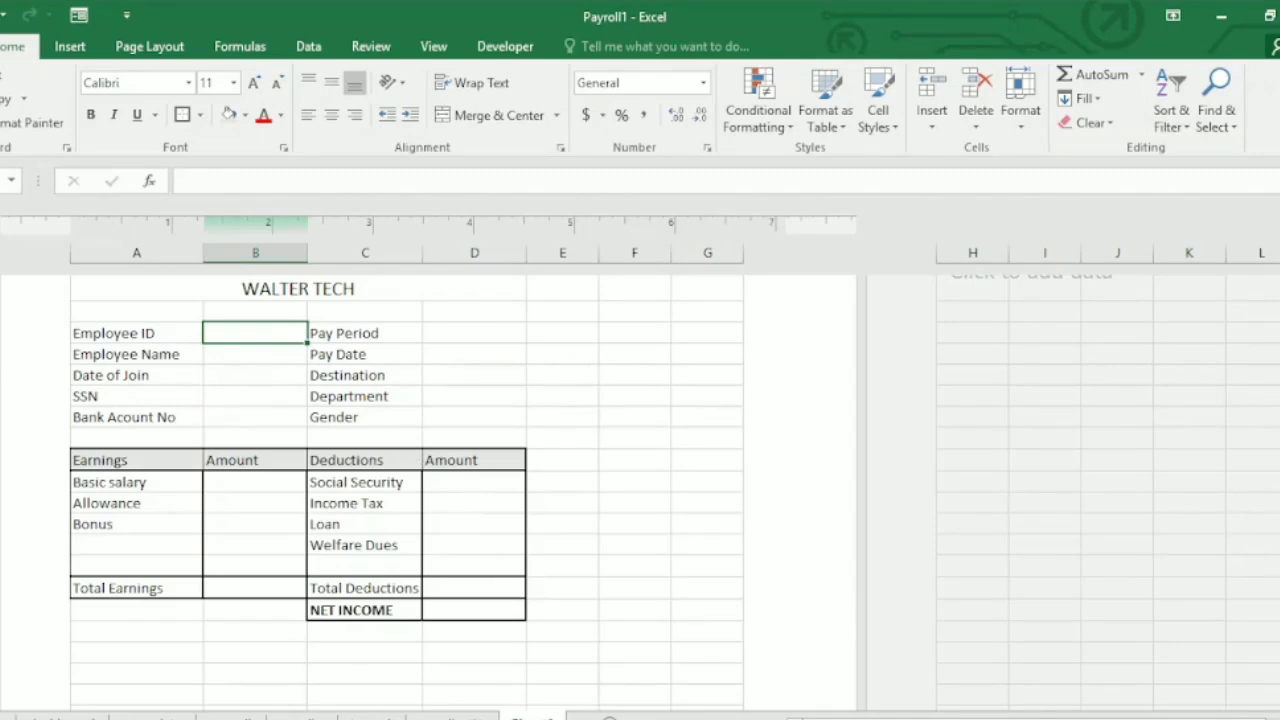
mouse_move(1279, 521)
mouse_down()
mouse_move(1279, 503)
mouse_move(1279, 521)
mouse_up()
Look over the dashboard, emp_data, payroll, payslip and tax_cal sheets and return to Sheet1
click(91, 715)
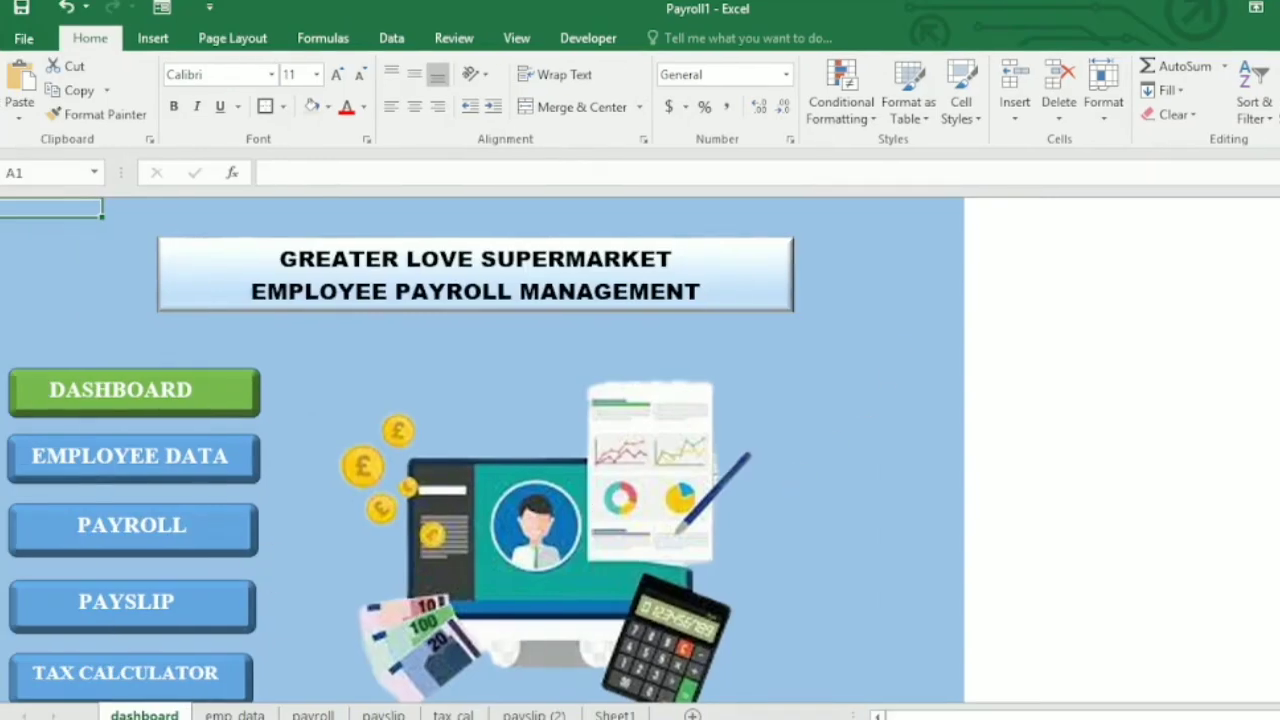
scroll(376, 450, down, 2)
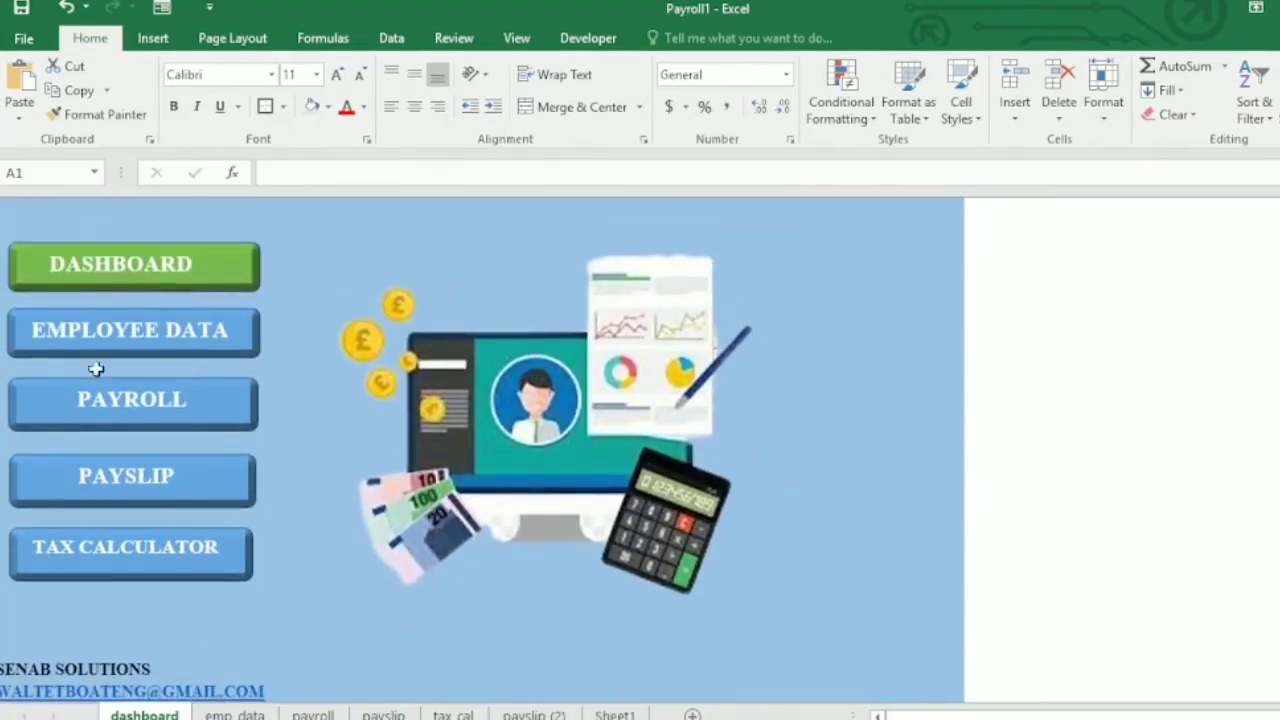
click(140, 338)
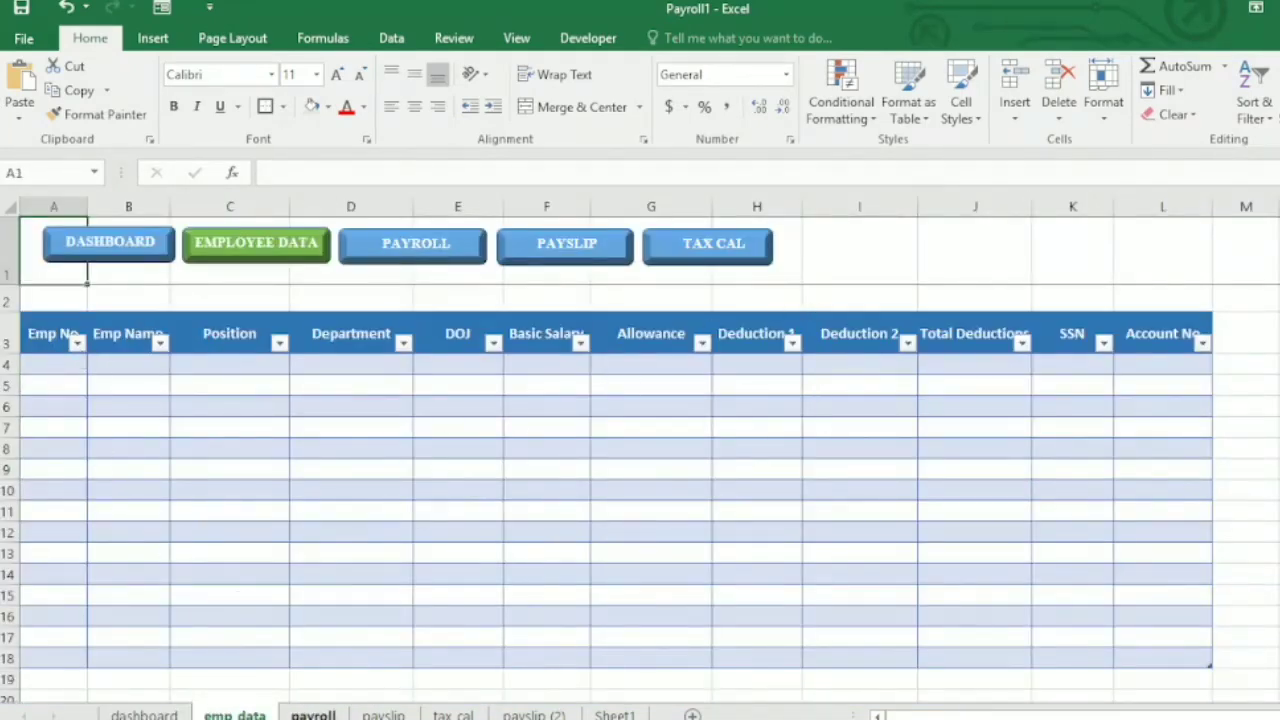
click(313, 715)
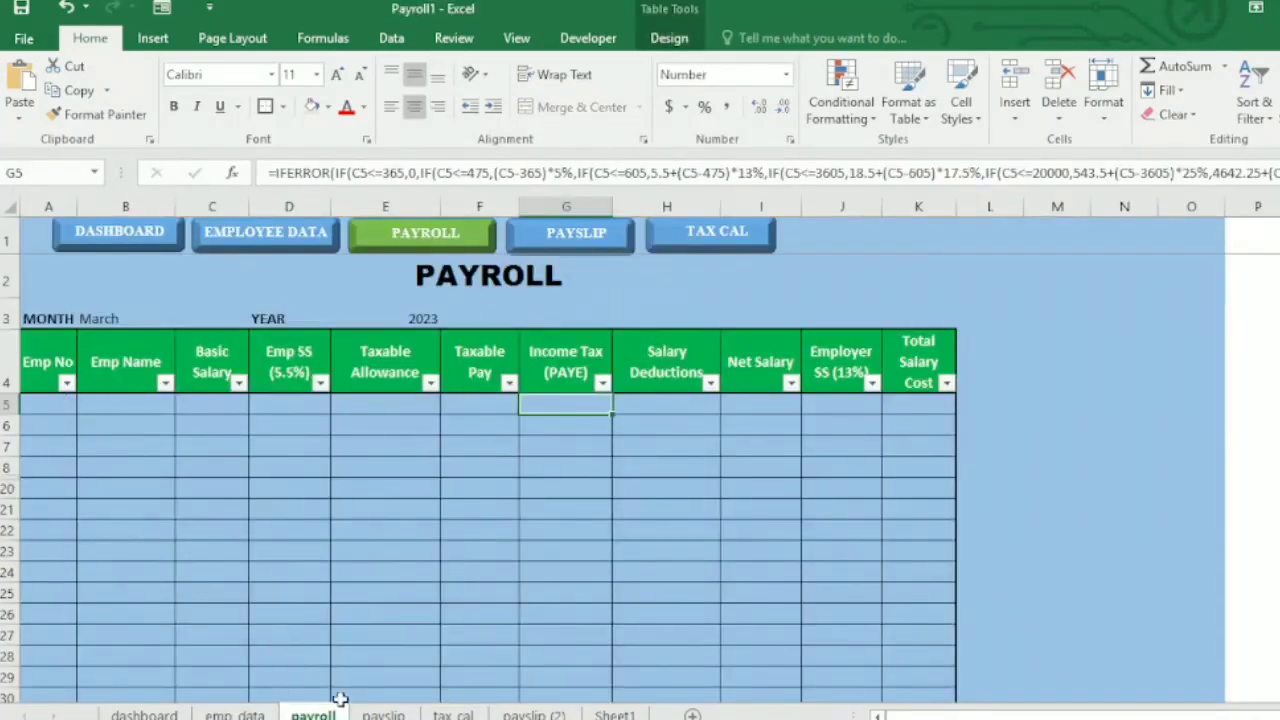
click(384, 715)
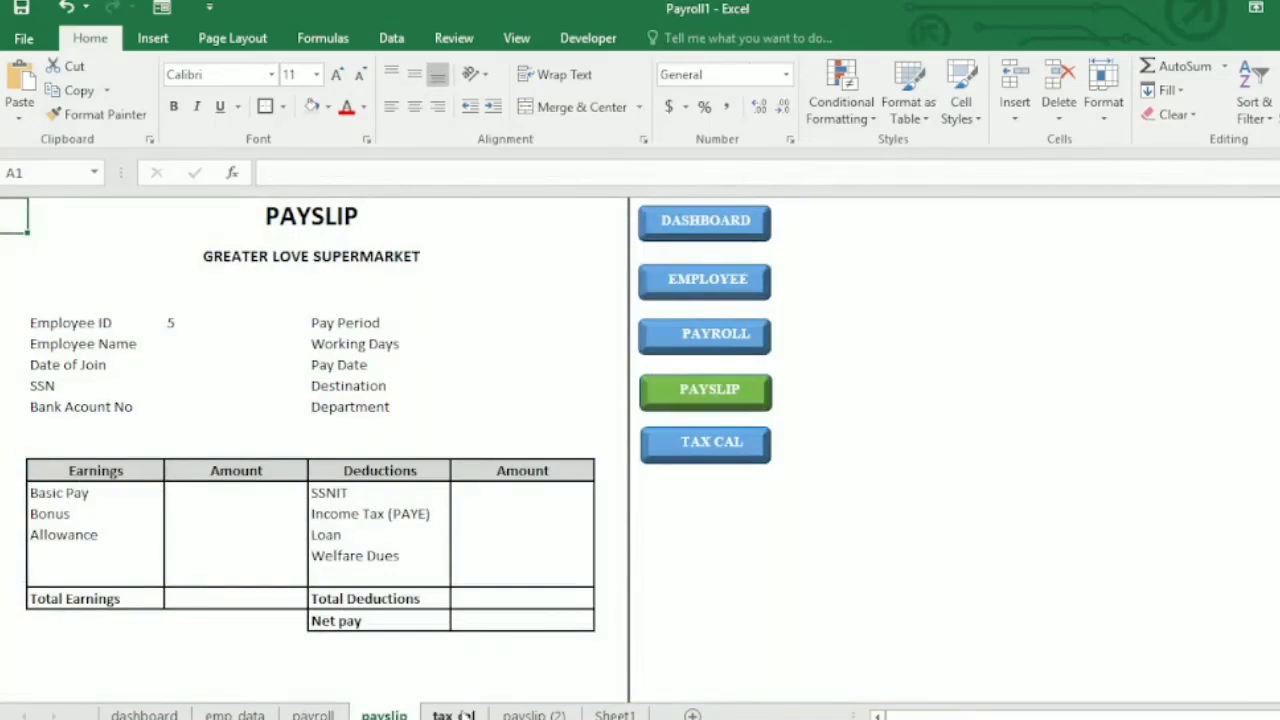
click(453, 715)
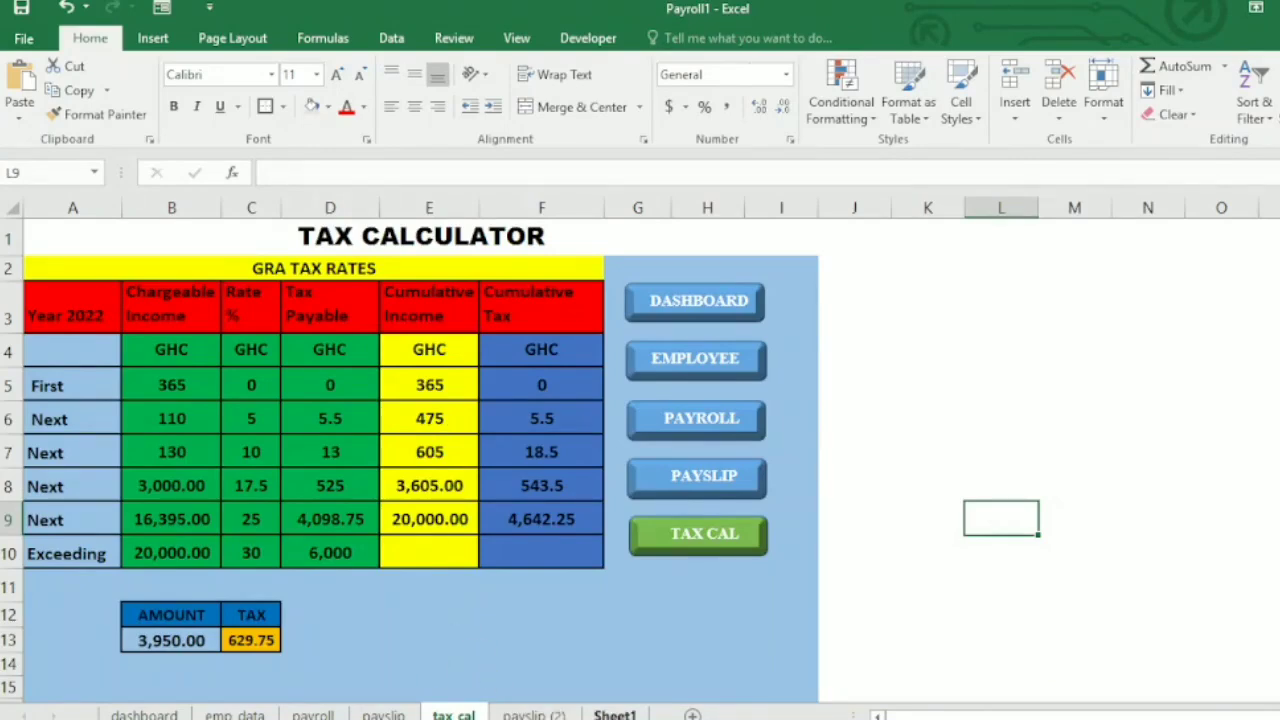
click(615, 714)
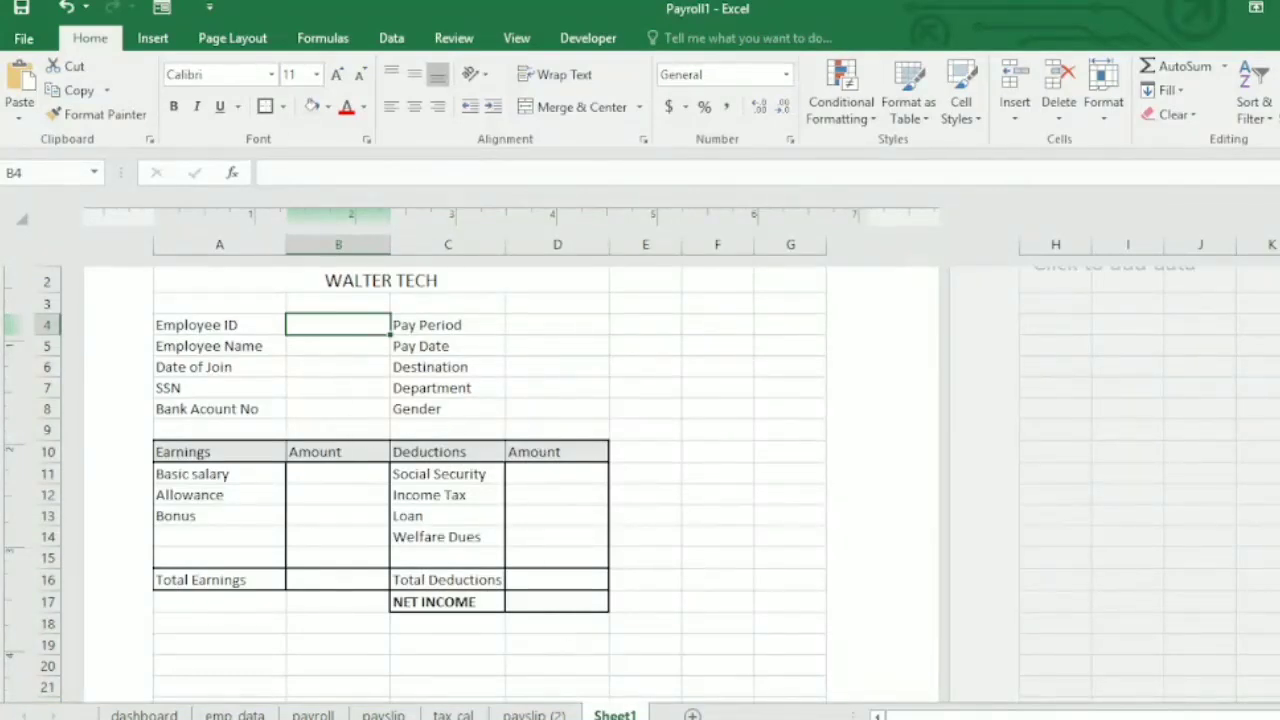
Hide the gridlines on the payslip in Sheet1
scroll(480, 450, up, 2)
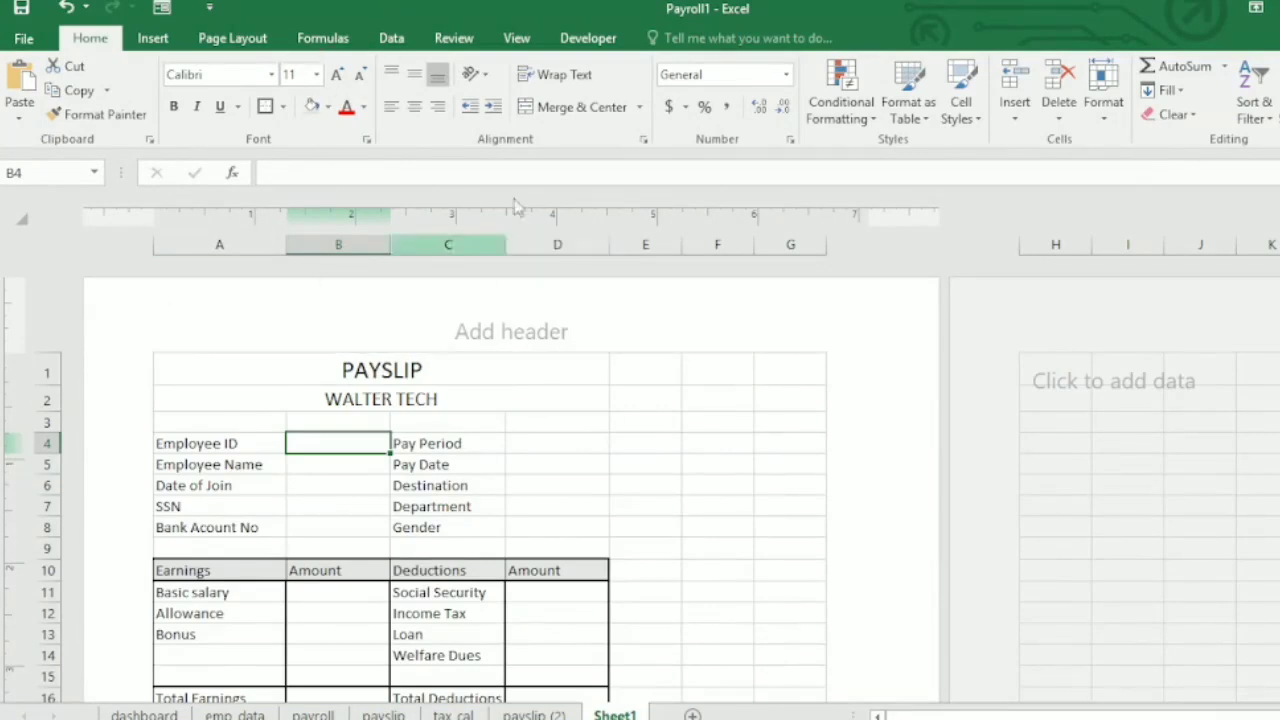
click(517, 38)
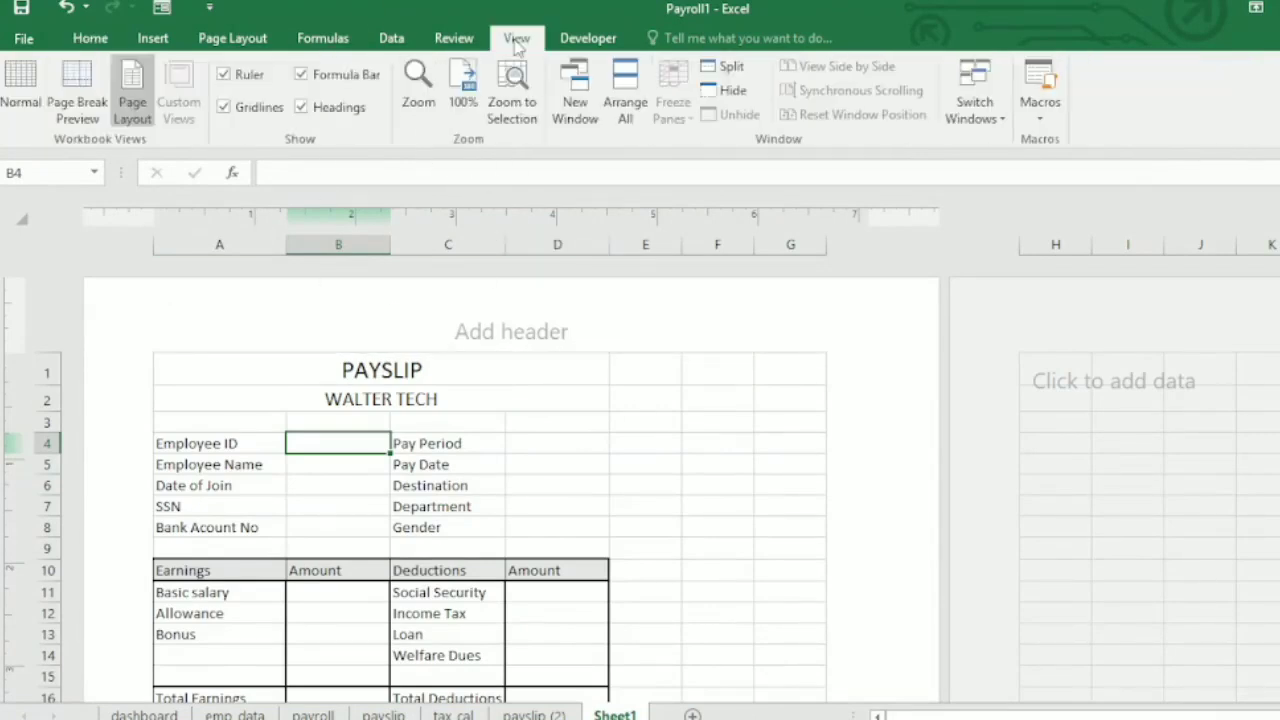
click(223, 106)
Examine the payslip layout without gridlines, from the PAYSLIP title to below the Net Income row
click(560, 442)
key(Down)
key(Down)
key(Down)
key(Down)
key(Down)
key(Down)
key(Down)
key(Down)
key(Down)
key(Down)
key(Down)
key(Down)
key(Down)
key(Down)
key(Down)
key(Down)
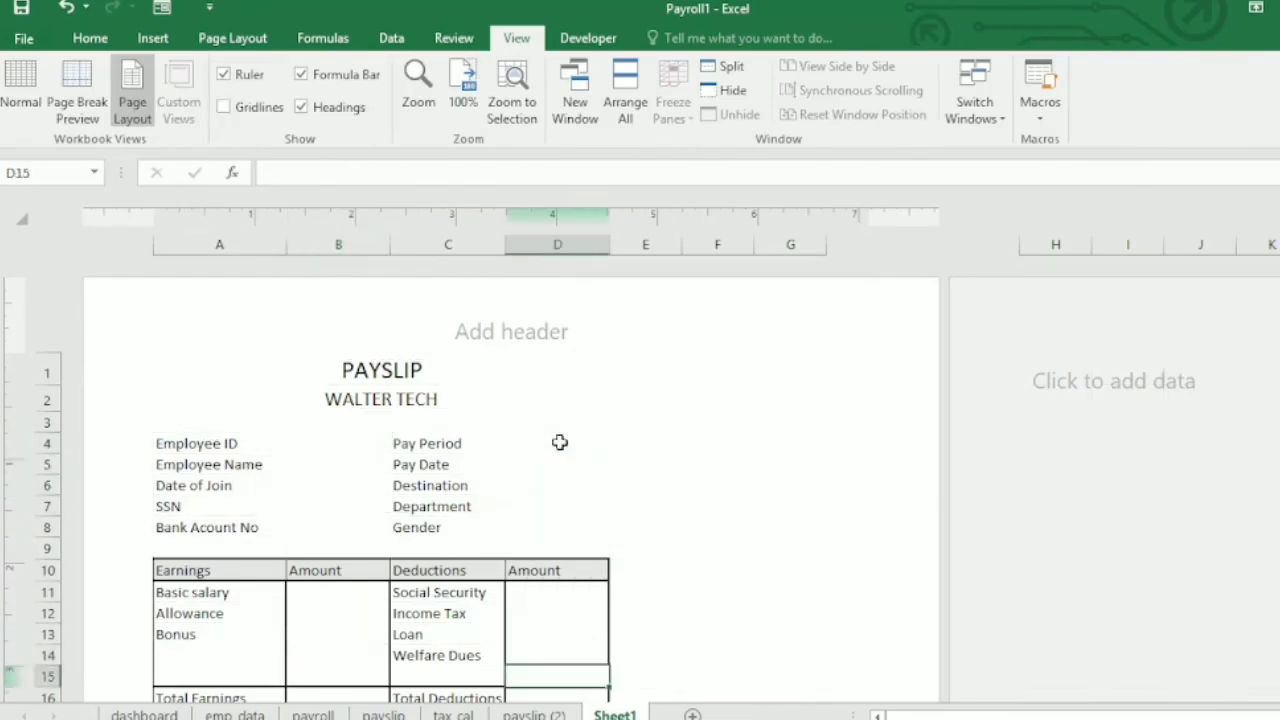
key(Up)
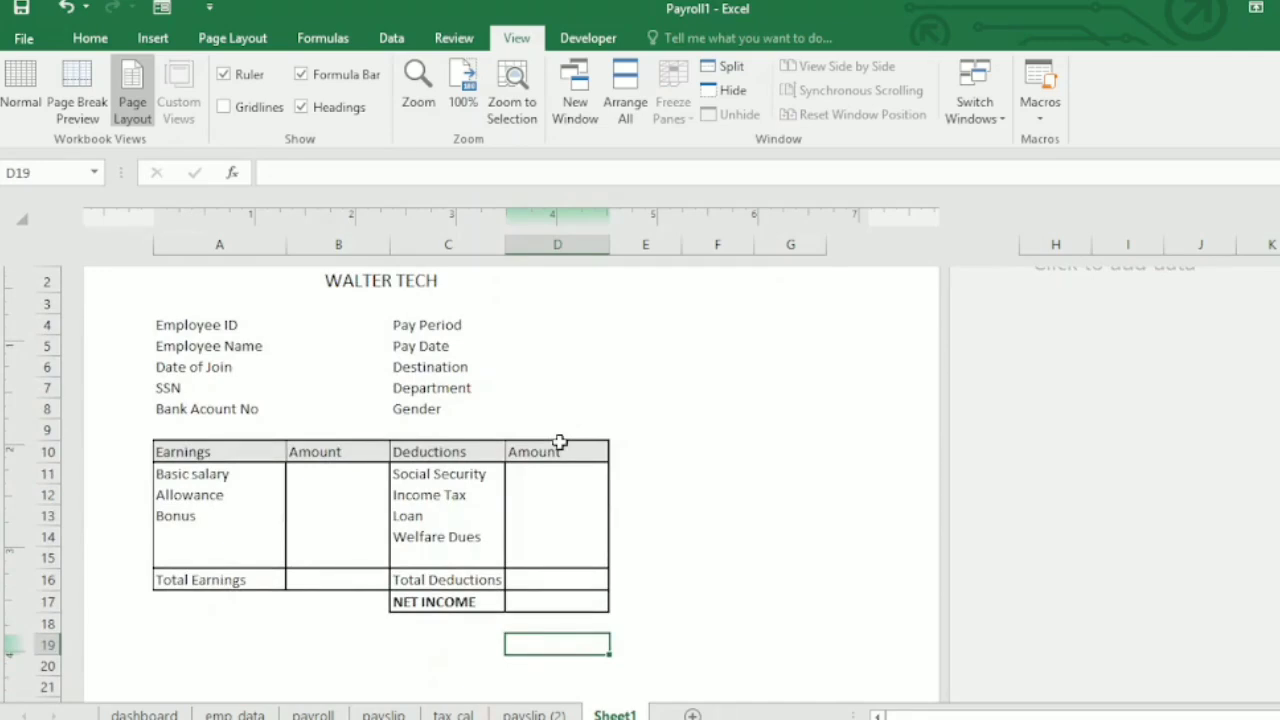
key(Up)
key(Up)
key(Up)
key(Up)
key(Up)
key(Up)
key(Up)
key(Up)
key(Up)
key(Up)
key(Up)
key(Up)
key(Up)
key(Up)
key(Up)
key(Up)
key(Up)
key(Up)
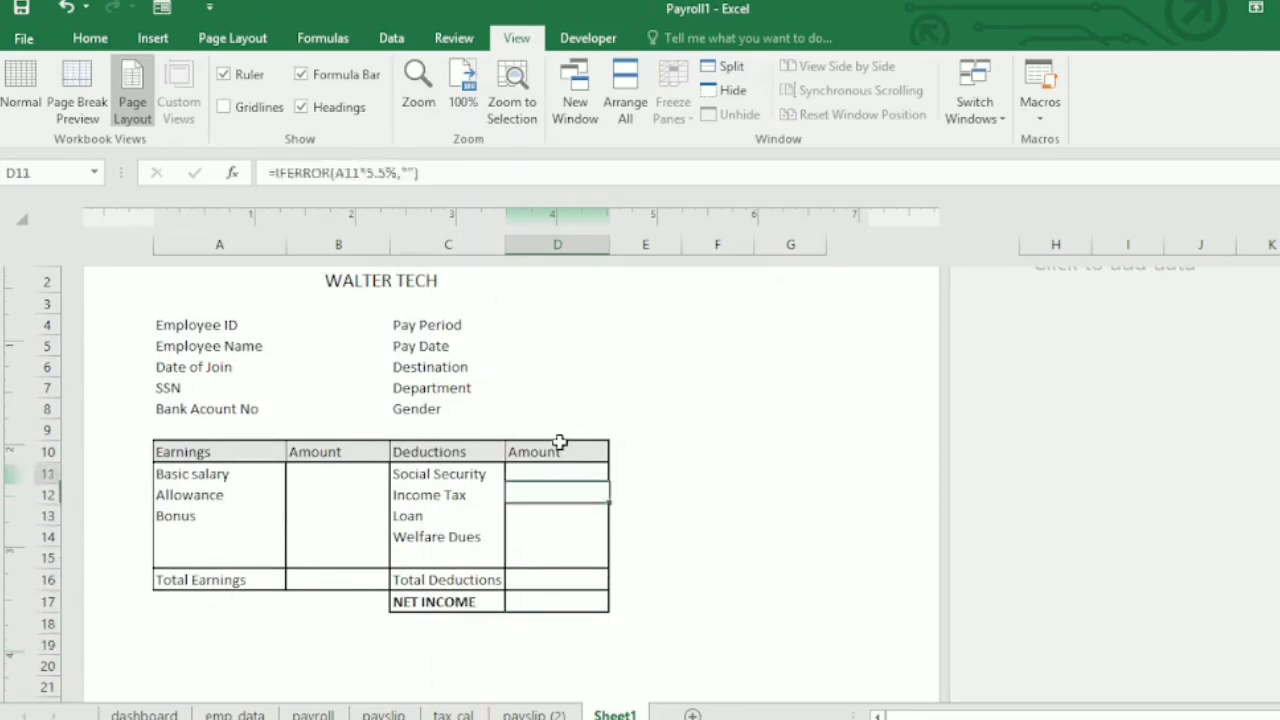
key(Down)
key(Down)
key(Down)
key(Down)
key(Down)
key(Down)
key(Down)
key(Down)
key(Down)
key(Down)
key(Down)
key(Down)
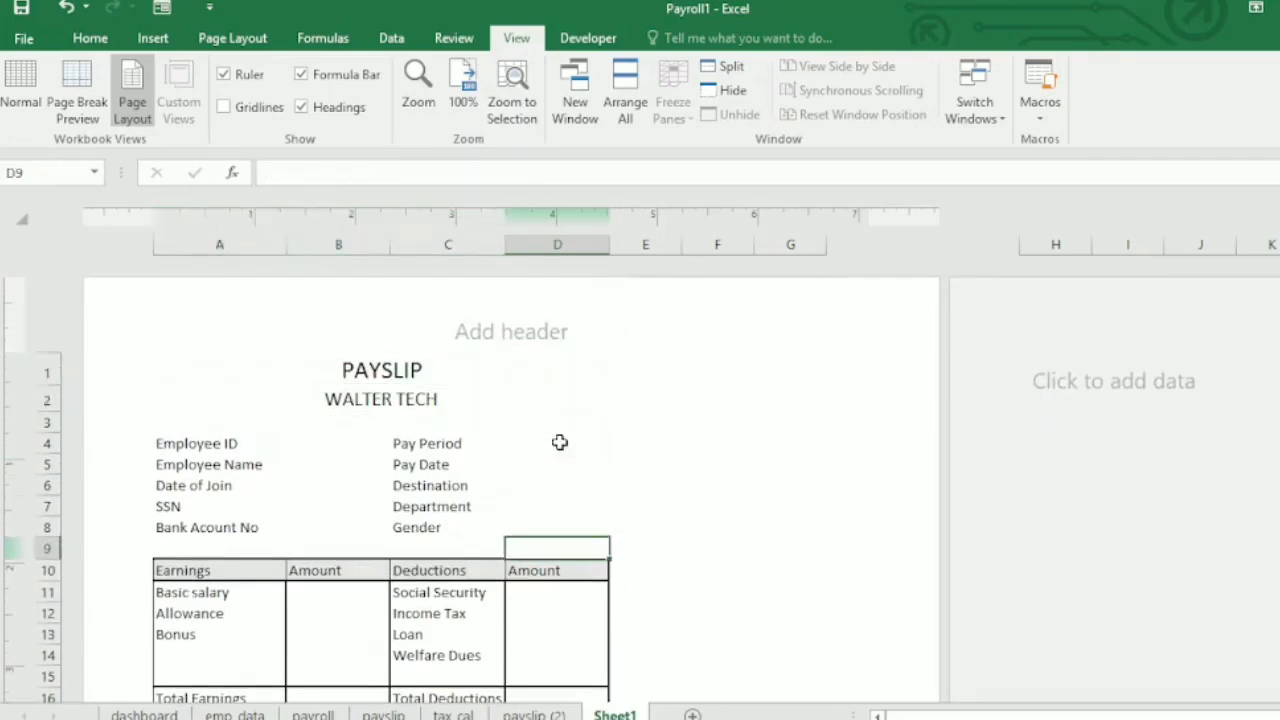
key(Down)
key(Down)
key(Down)
key(Down)
key(Down)
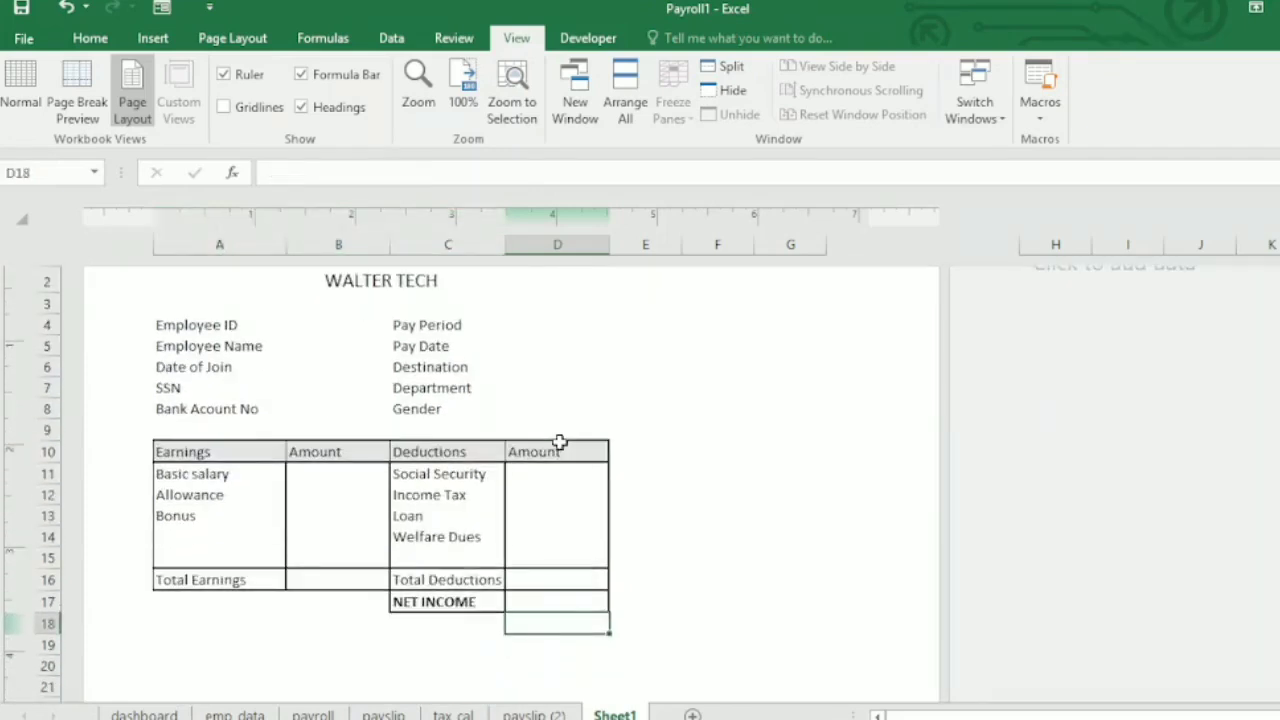
key(Up)
key(Up)
key(Up)
key(Up)
key(Up)
key(Up)
key(Up)
key(Up)
key(Up)
key(Up)
key(Up)
key(Up)
key(Up)
key(Up)
key(Up)
key(Up)
key(Up)
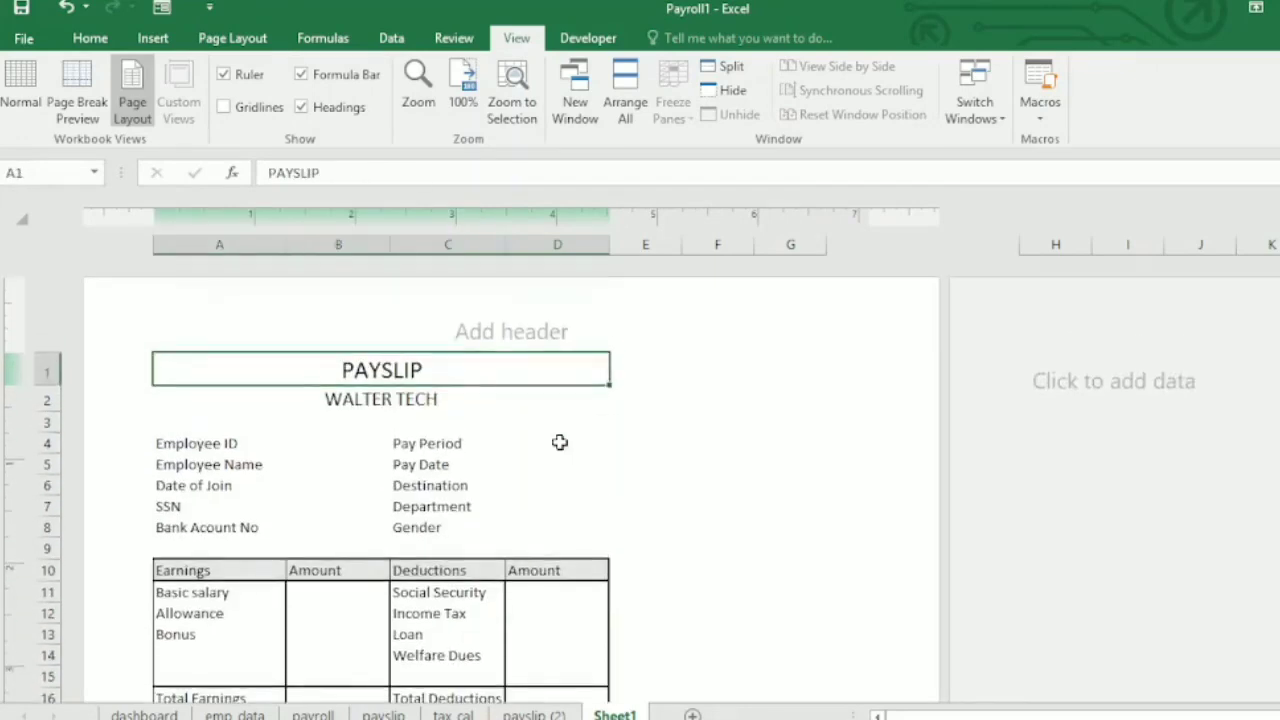
Preview how the payslip page prints and return to the sheet
key(ctrl+p)
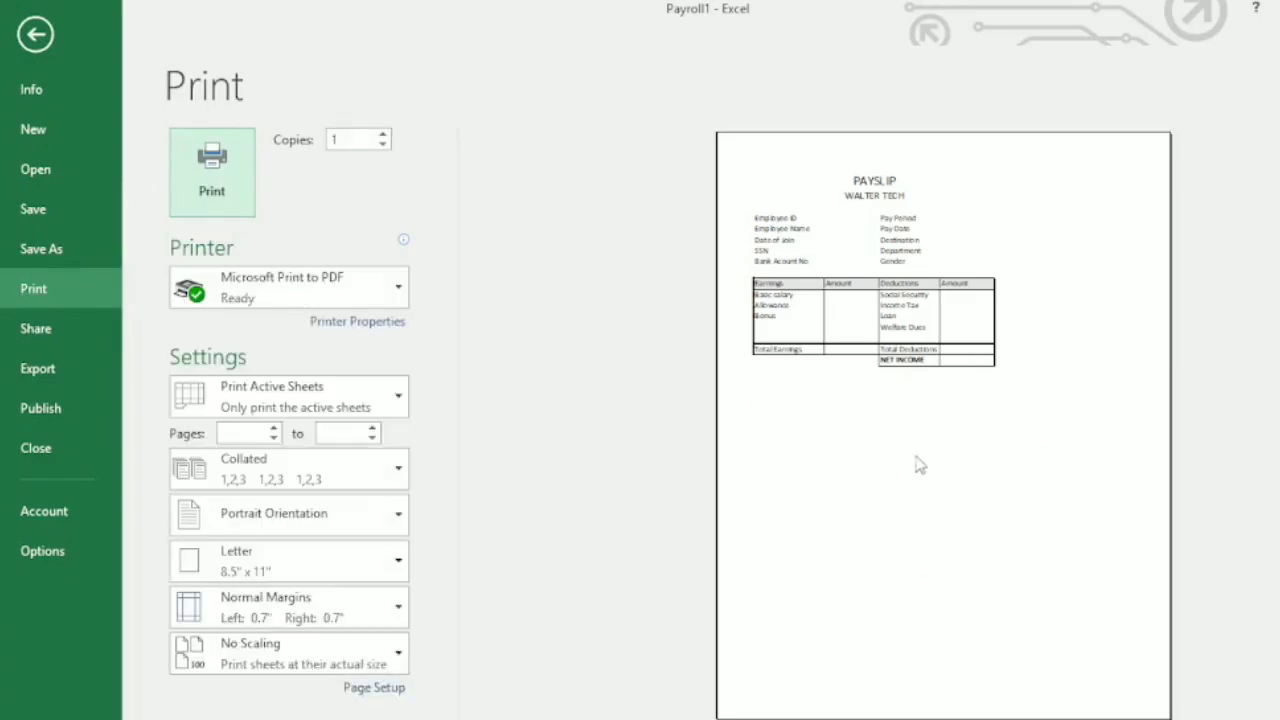
click(37, 34)
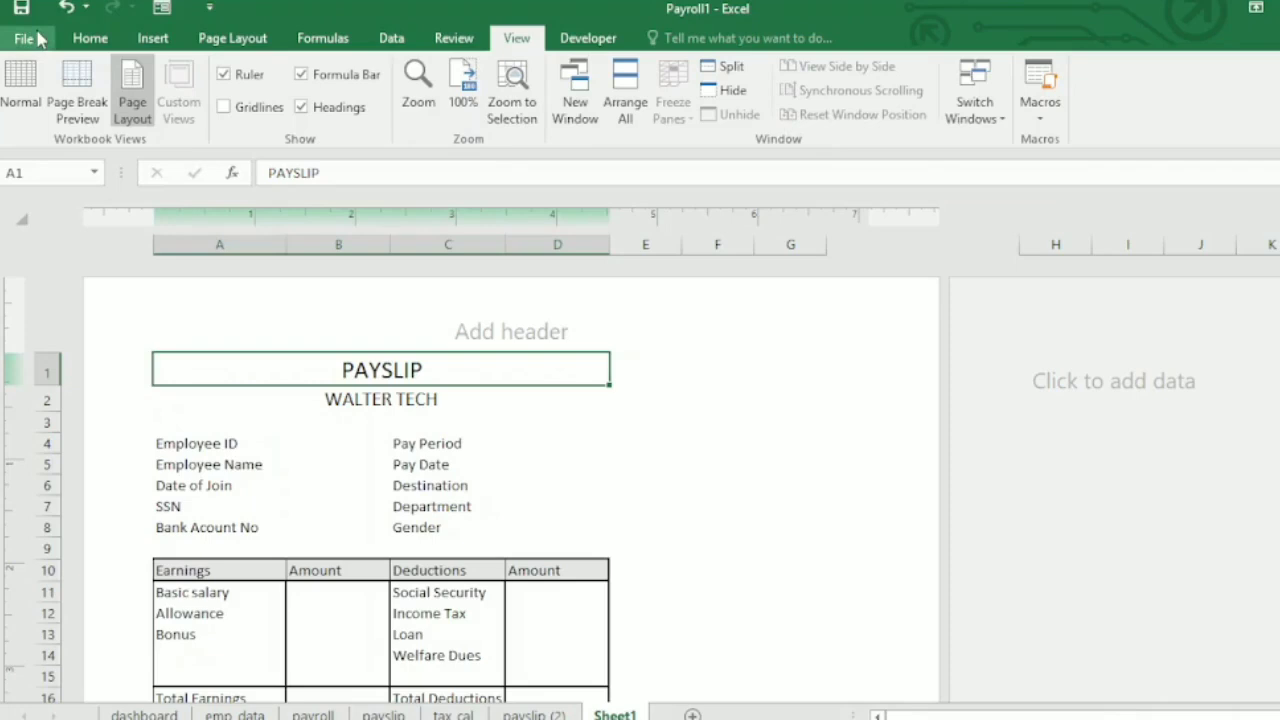
click(391, 318)
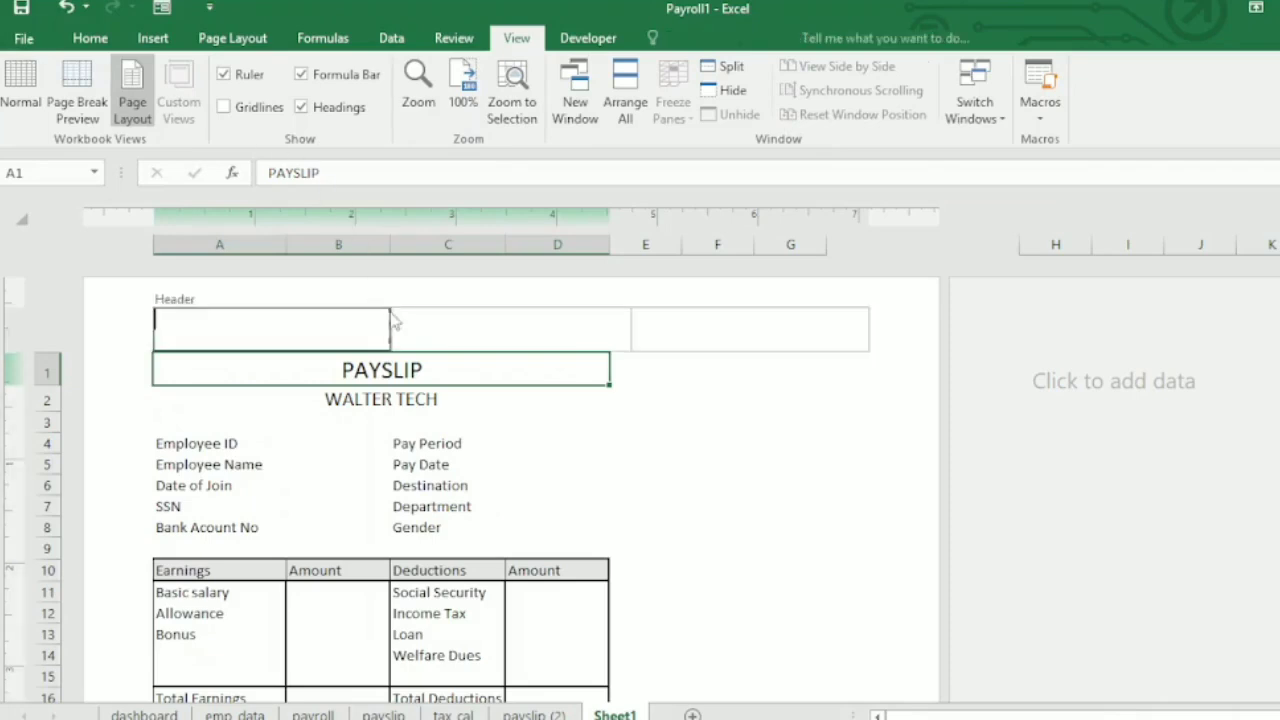
click(582, 396)
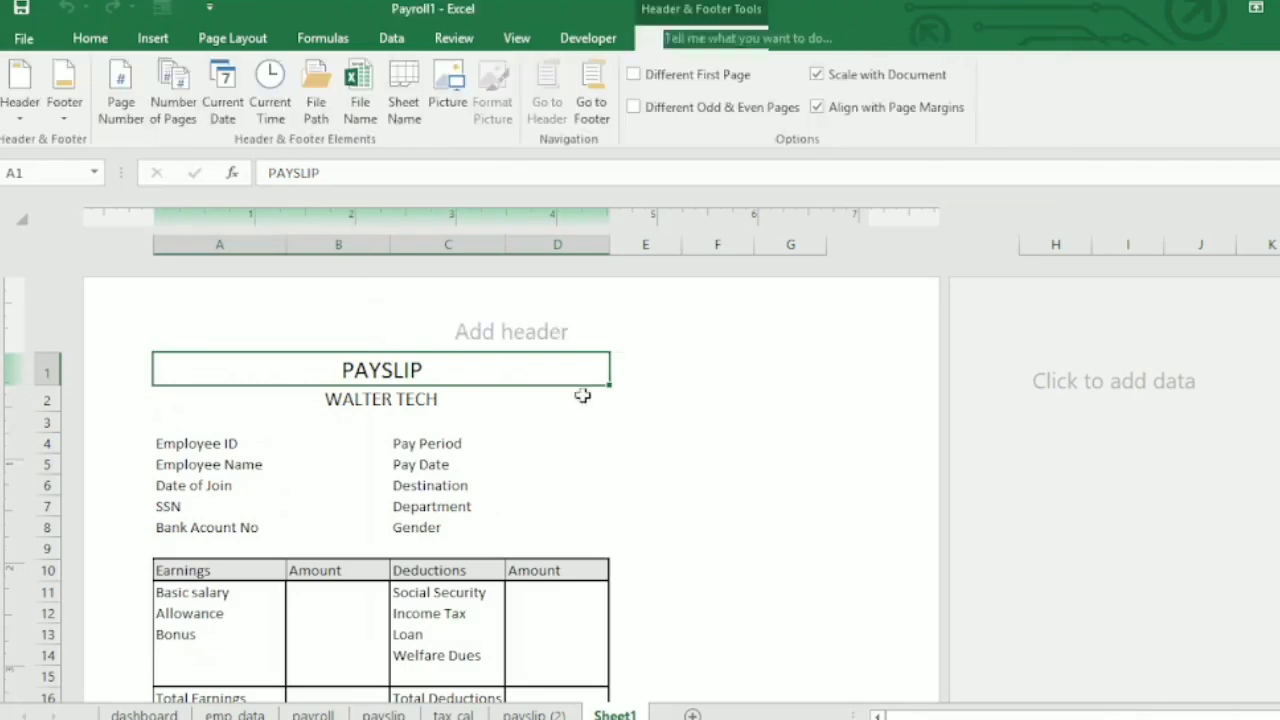
Look down column D through the employee details and deductions to the totals of the payslip
click(602, 462)
key(Down)
key(Down)
key(Down)
key(Down)
key(Down)
key(Down)
key(Down)
key(Down)
key(Down)
key(Down)
key(Down)
key(Down)
key(Down)
key(Down)
key(Down)
key(Down)
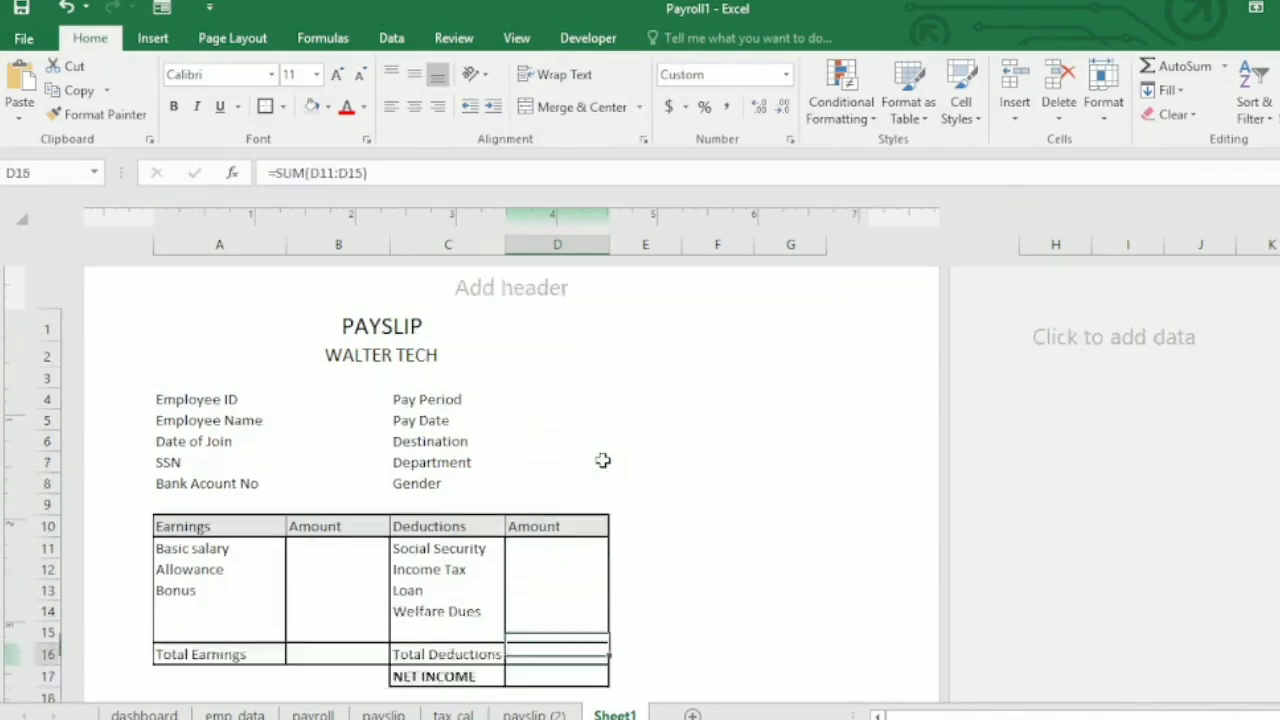